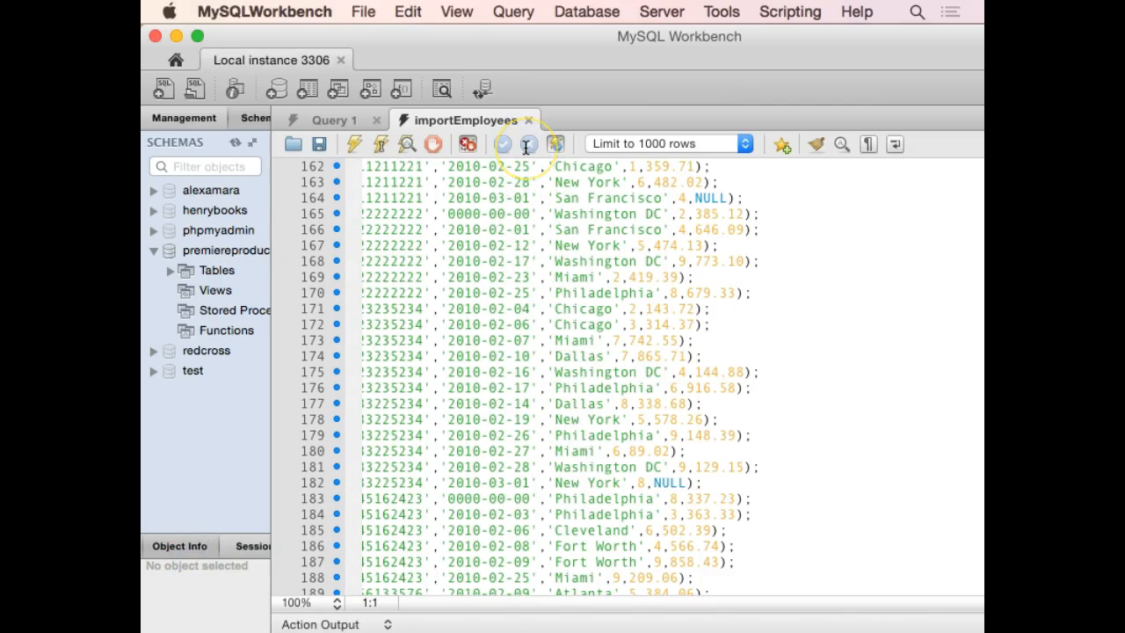
Step: Start to open a saved SQL script, then dismiss the file chooser without loading one
{"action": "left_click", "coordinate": [198, 93]}
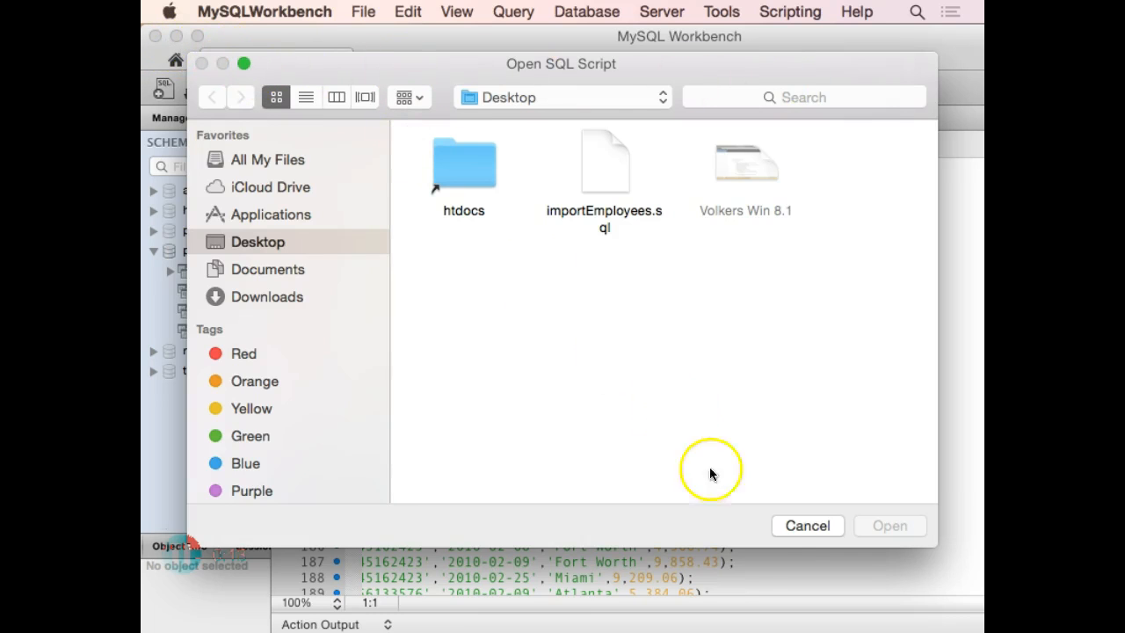
{"action": "left_click", "coordinate": [807, 526]}
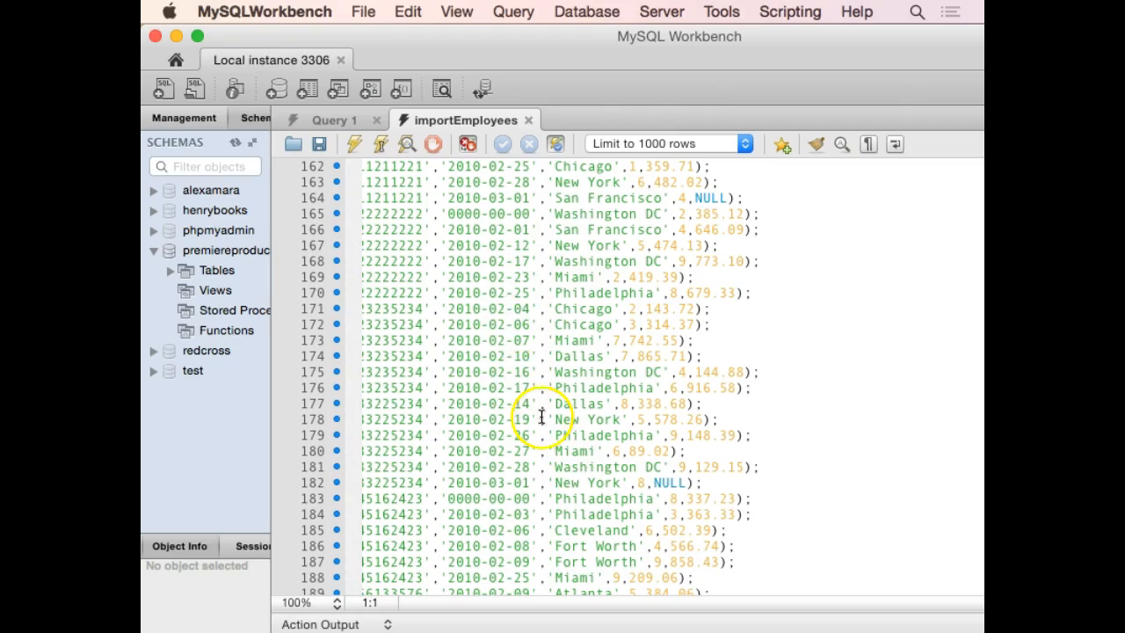
{"action": "scroll", "coordinate": [573, 548], "scroll_direction": "left", "scroll_amount": 3}
{"action": "scroll", "coordinate": [572, 548], "scroll_direction": "left", "scroll_amount": 5}
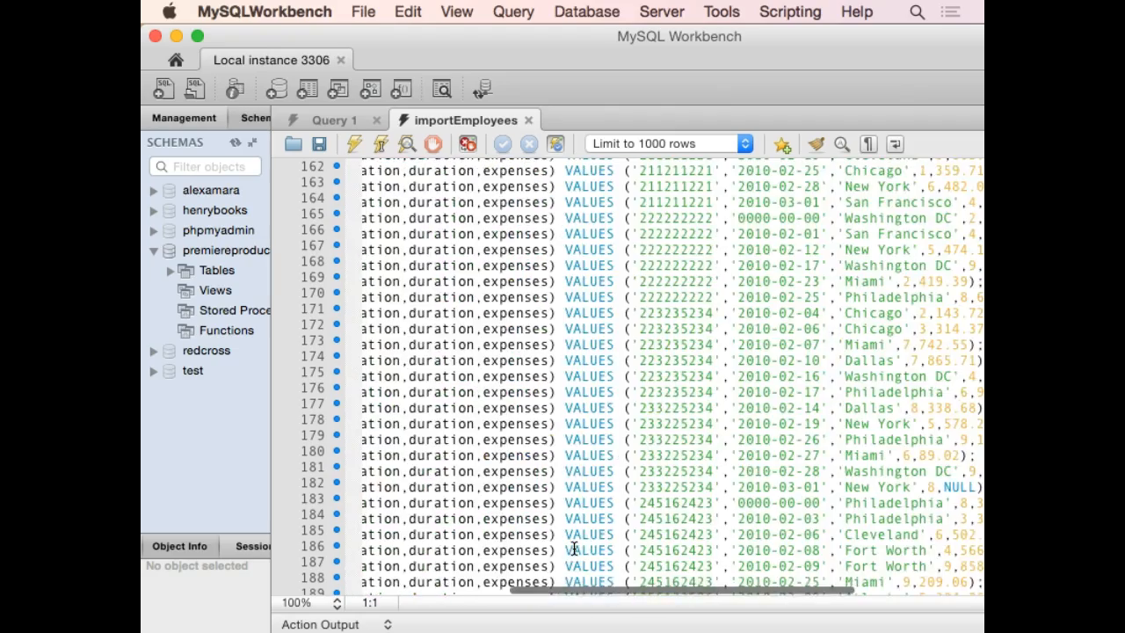
{"action": "scroll", "coordinate": [573, 549], "scroll_direction": "left", "scroll_amount": 8}
{"action": "scroll", "coordinate": [573, 548], "scroll_direction": "left", "scroll_amount": 5}
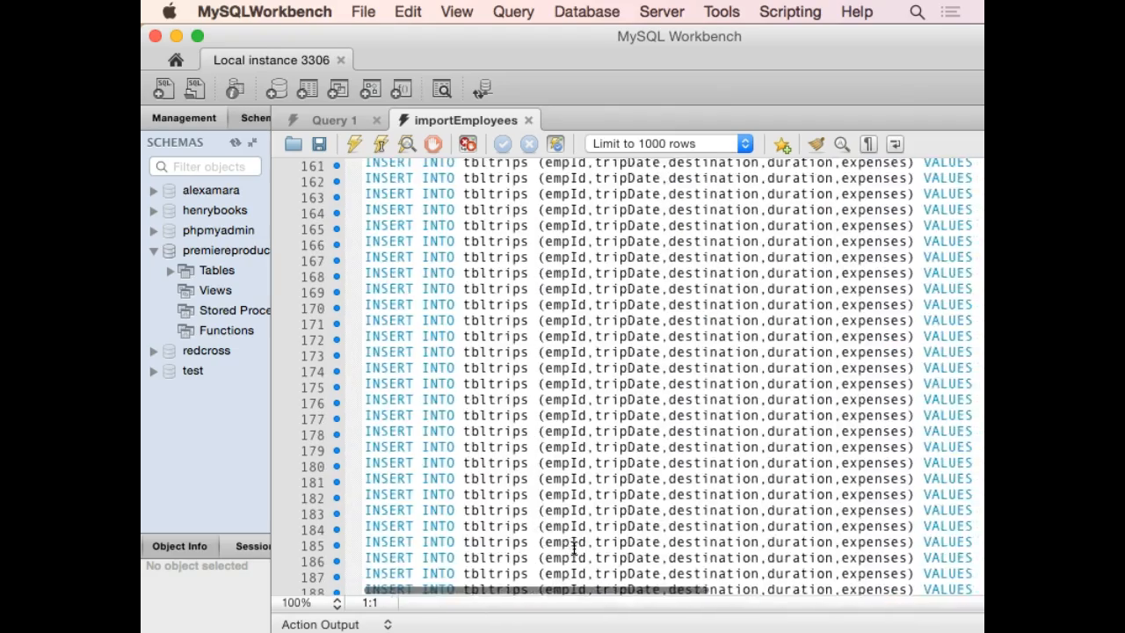
{"action": "scroll", "coordinate": [572, 548], "scroll_direction": "up", "scroll_amount": 5}
{"action": "scroll", "coordinate": [573, 549], "scroll_direction": "up", "scroll_amount": 5}
{"action": "scroll", "coordinate": [528, 439], "scroll_direction": "up", "scroll_amount": 5}
{"action": "scroll", "coordinate": [448, 341], "scroll_direction": "up", "scroll_amount": 3}
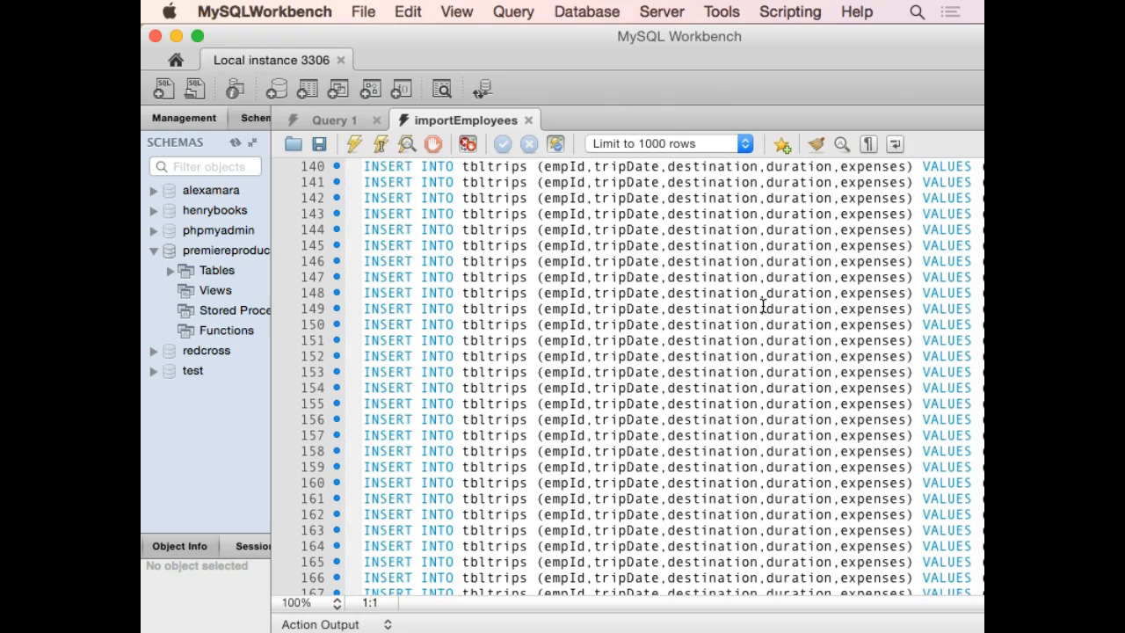
{"action": "scroll", "coordinate": [762, 305], "scroll_direction": "right", "scroll_amount": 10}
{"action": "scroll", "coordinate": [763, 305], "scroll_direction": "down", "scroll_amount": 1}
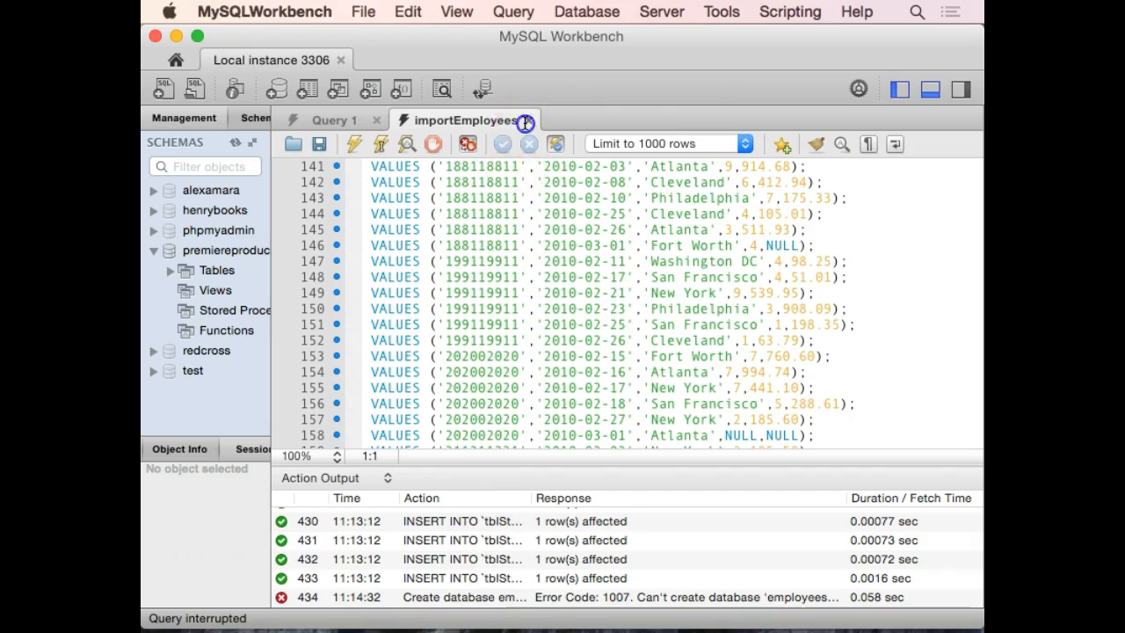
Step: Close importEmployees, refresh schemas and expand the employees database to show its four tables
{"action": "left_click", "coordinate": [528, 120]}
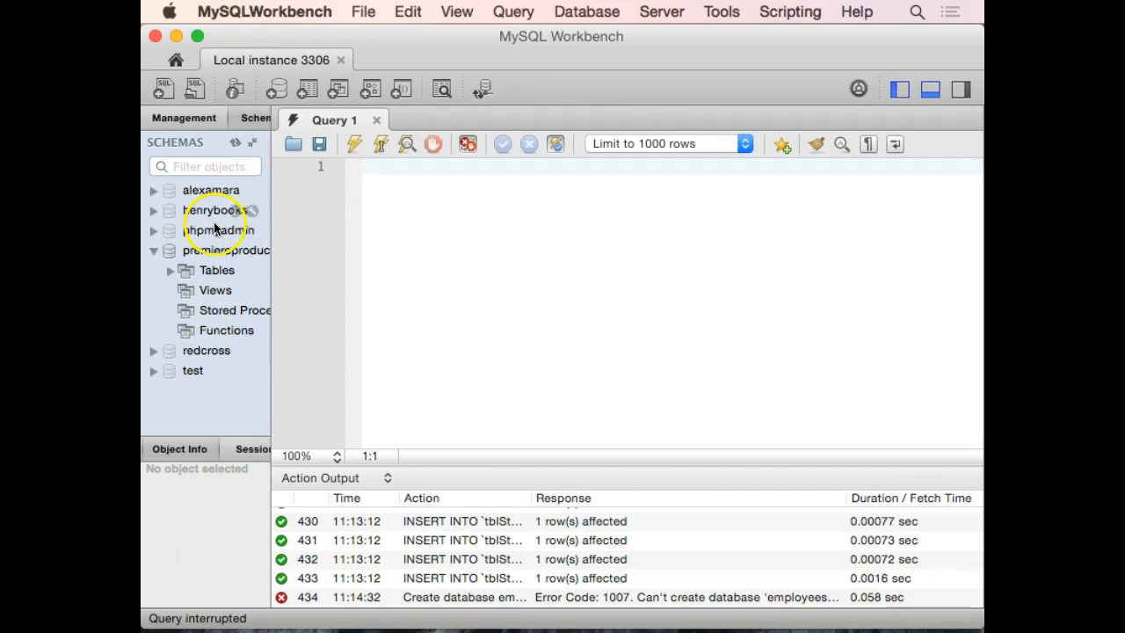
{"action": "left_click", "coordinate": [236, 145]}
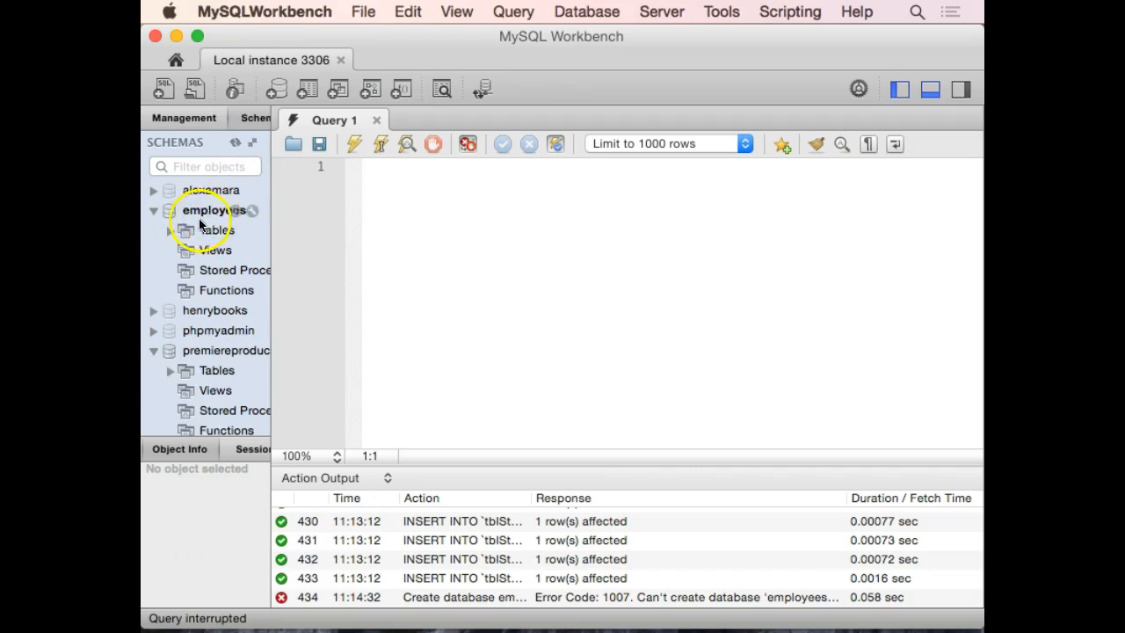
{"action": "left_click", "coordinate": [168, 230]}
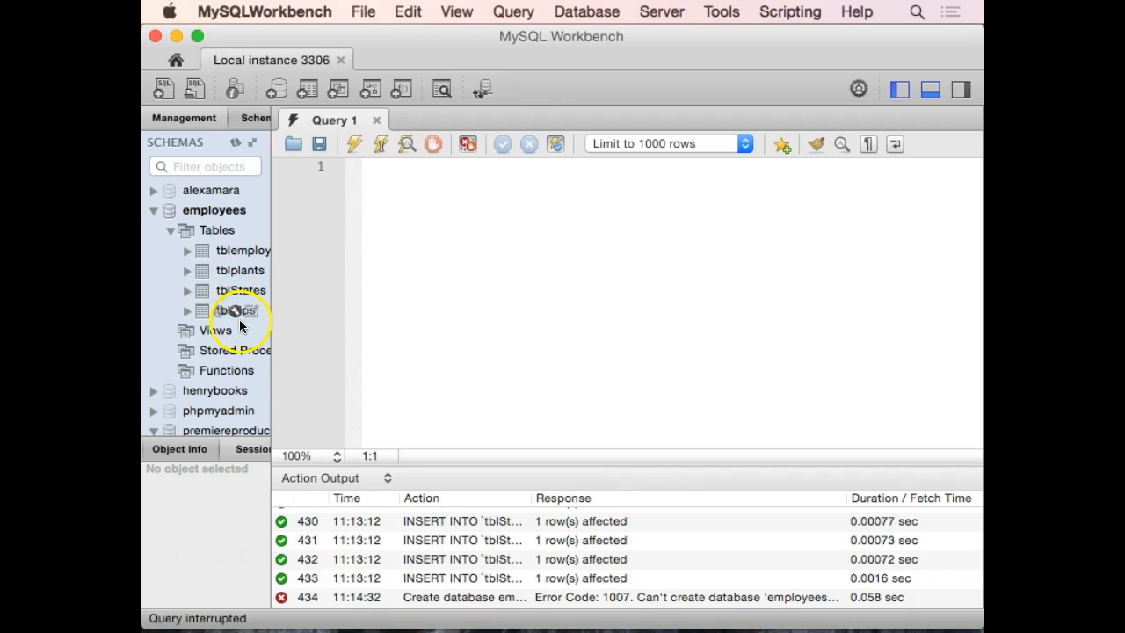
Step: Run select * from tbltrips; to return 300 rows and enlarge the results grid
{"action": "left_click", "coordinate": [423, 191]}
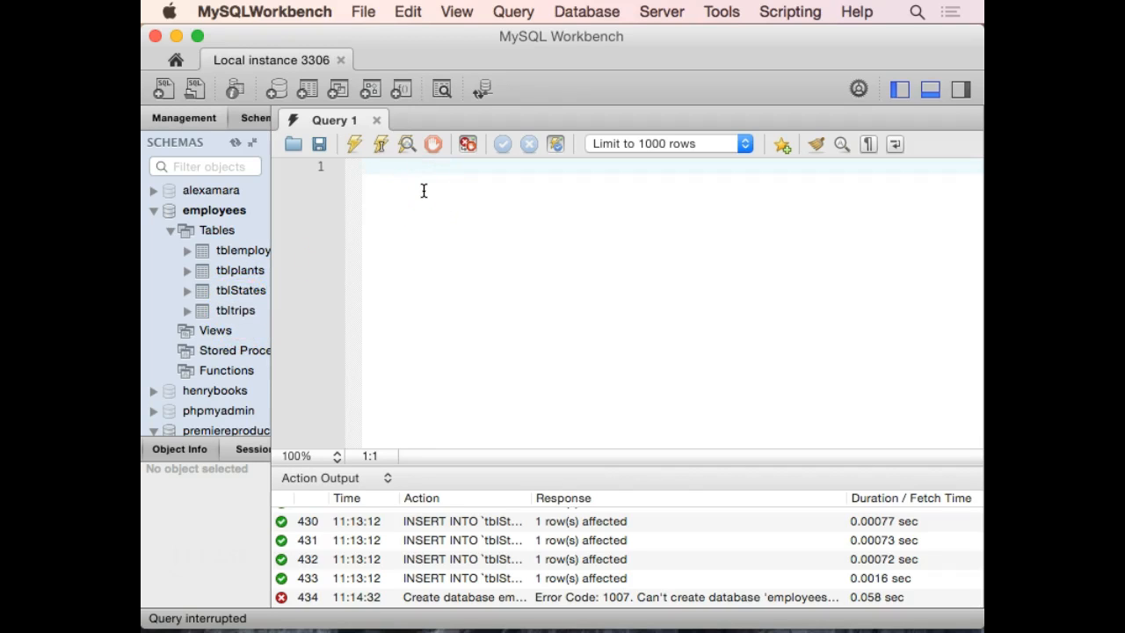
{"action": "type", "text": "sele"}
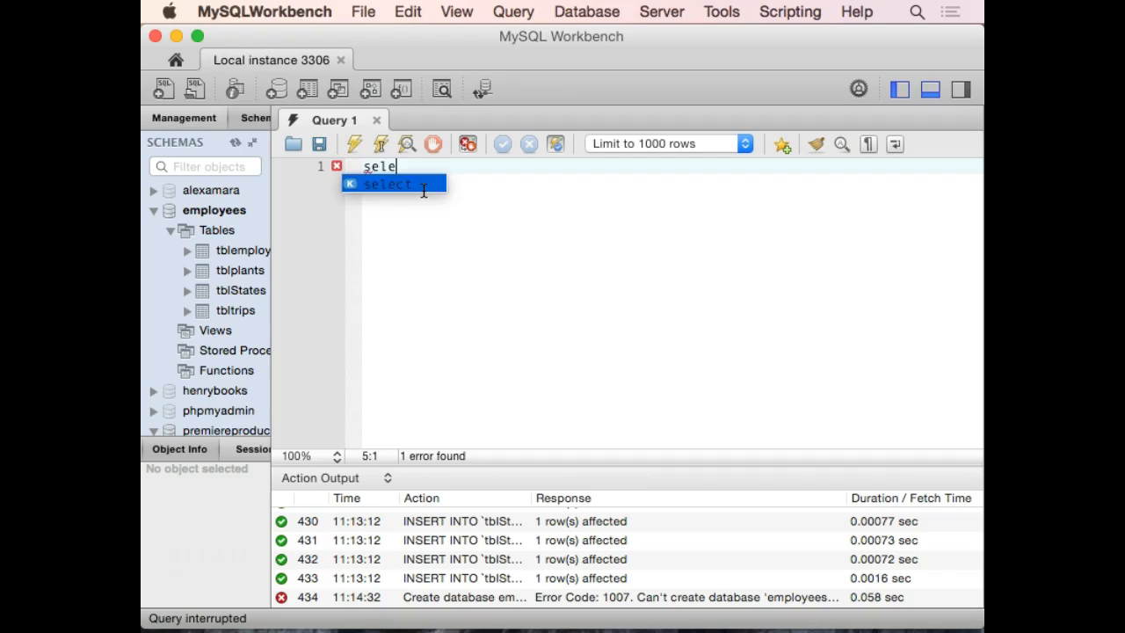
{"action": "type", "text": "ct *"}
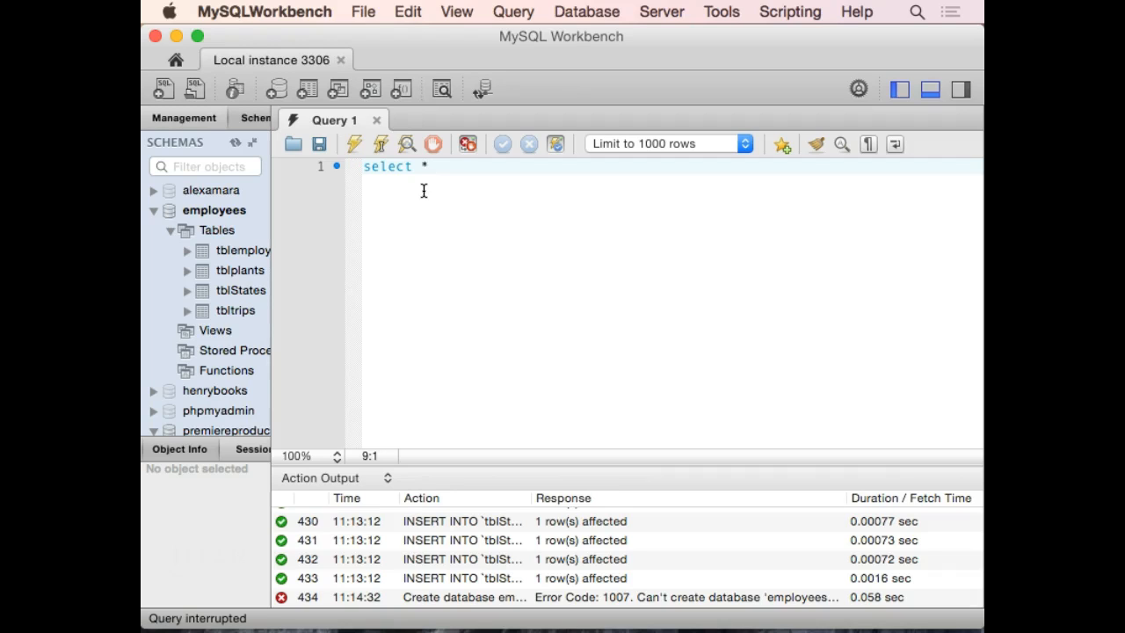
{"action": "type", "text": " from tbl"}
{"action": "type", "text": "trips;"}
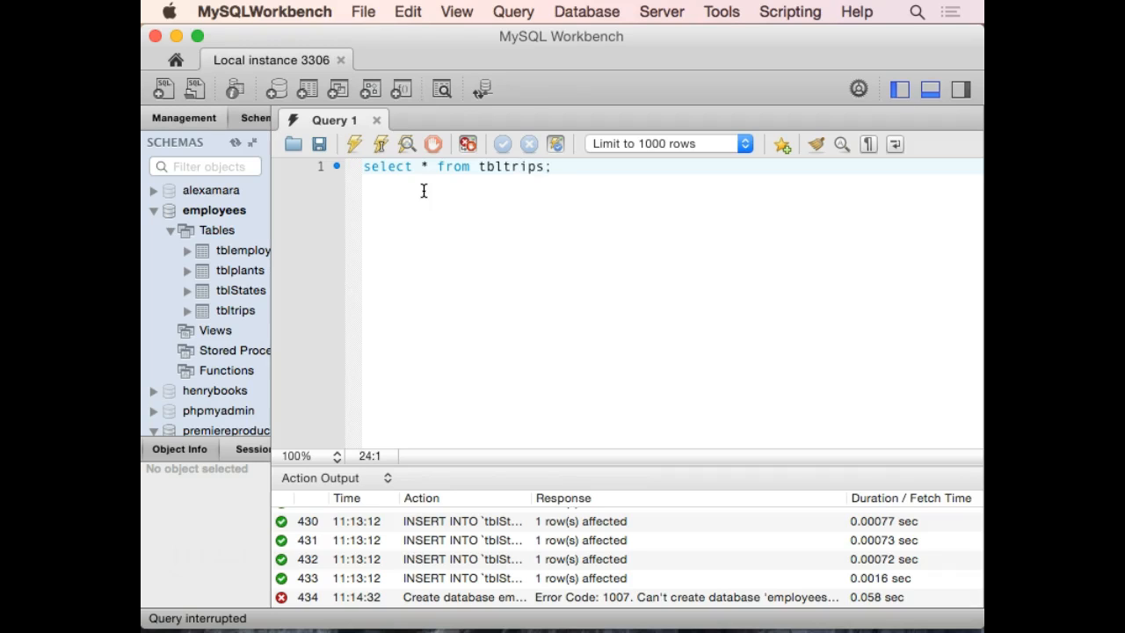
{"action": "key", "text": "super+Return"}
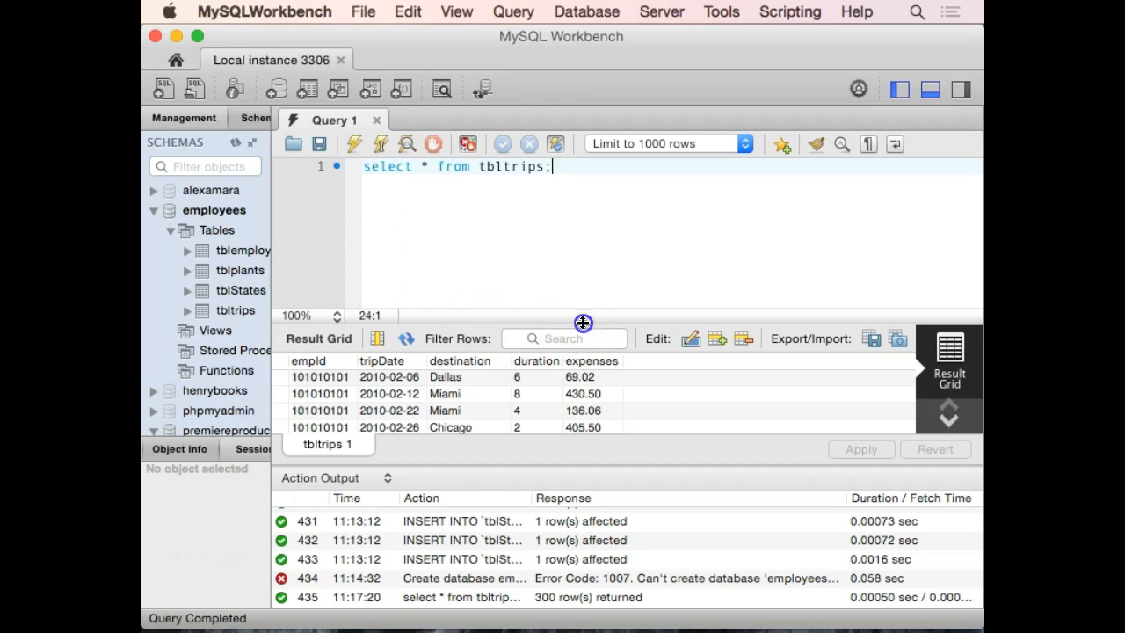
{"action": "left_click_drag", "start_coordinate": [584, 320], "coordinate": [621, 220]}
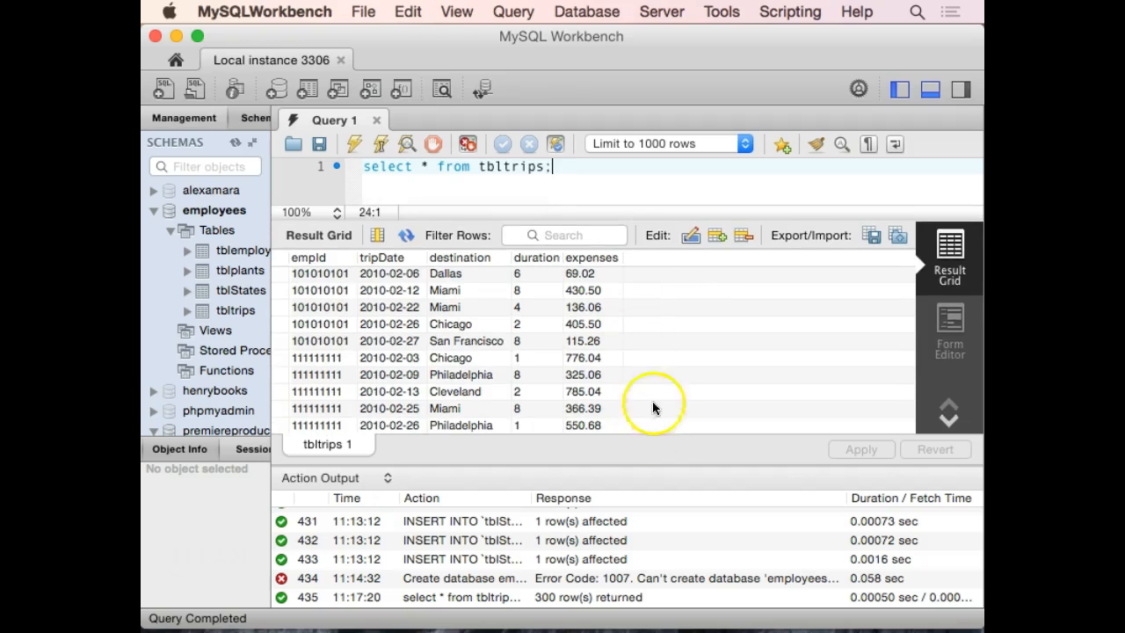
{"action": "scroll", "coordinate": [663, 388], "scroll_direction": "down", "scroll_amount": 3}
{"action": "scroll", "coordinate": [663, 388], "scroll_direction": "down", "scroll_amount": 4}
{"action": "scroll", "coordinate": [663, 388], "scroll_direction": "down", "scroll_amount": 3}
{"action": "scroll", "coordinate": [663, 388], "scroll_direction": "up", "scroll_amount": 5}
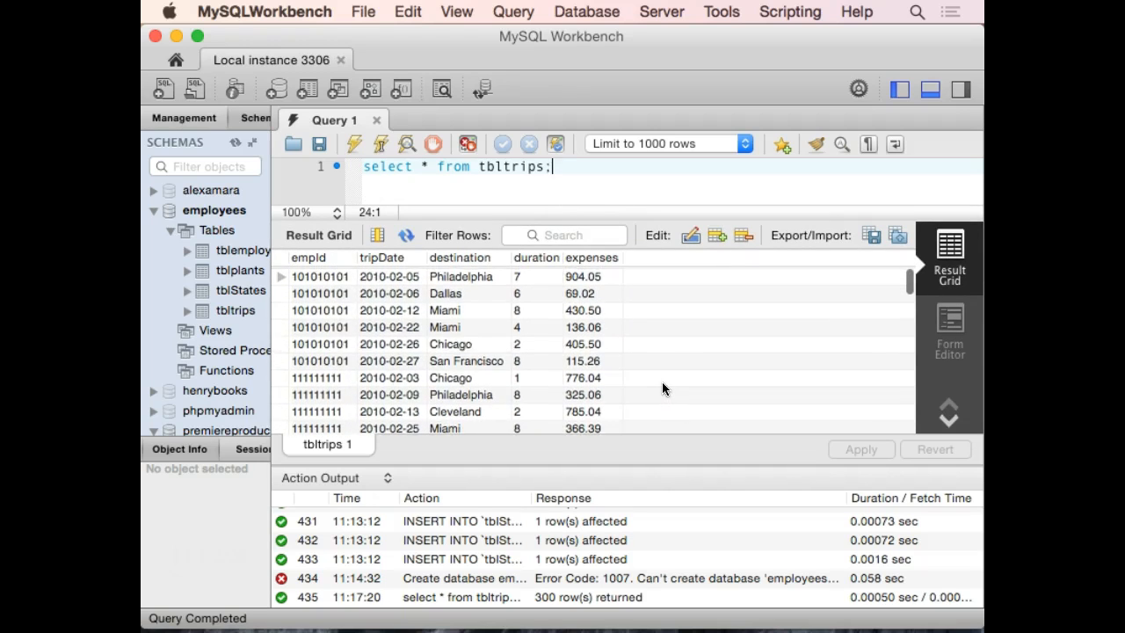
{"action": "scroll", "coordinate": [663, 388], "scroll_direction": "up", "scroll_amount": 5}
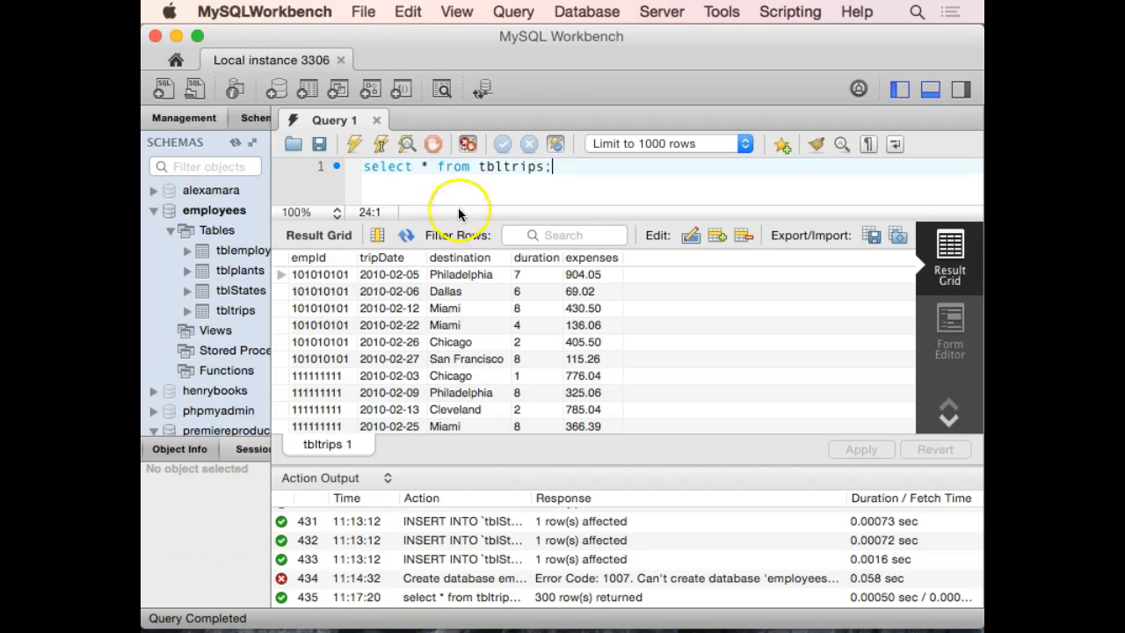
Step: Replace trips with employees and run select * from tblemployees; returning 50 rows
{"action": "left_click_drag", "start_coordinate": [502, 166], "coordinate": [545, 162]}
{"action": "type", "text": "employees"}
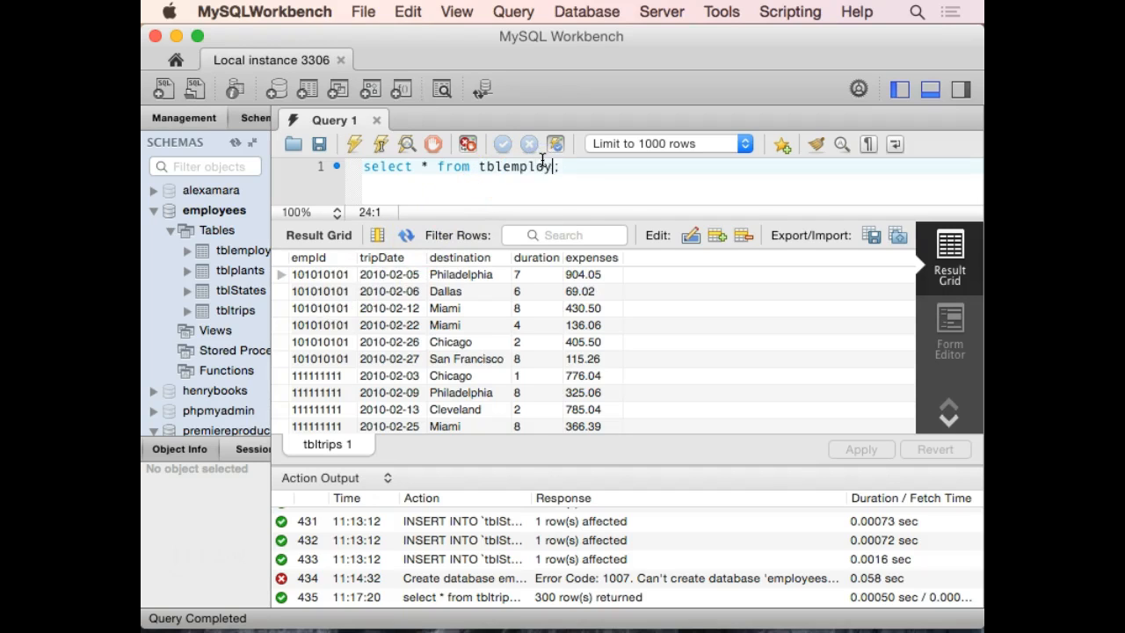
{"action": "key", "text": "ctrl+Return"}
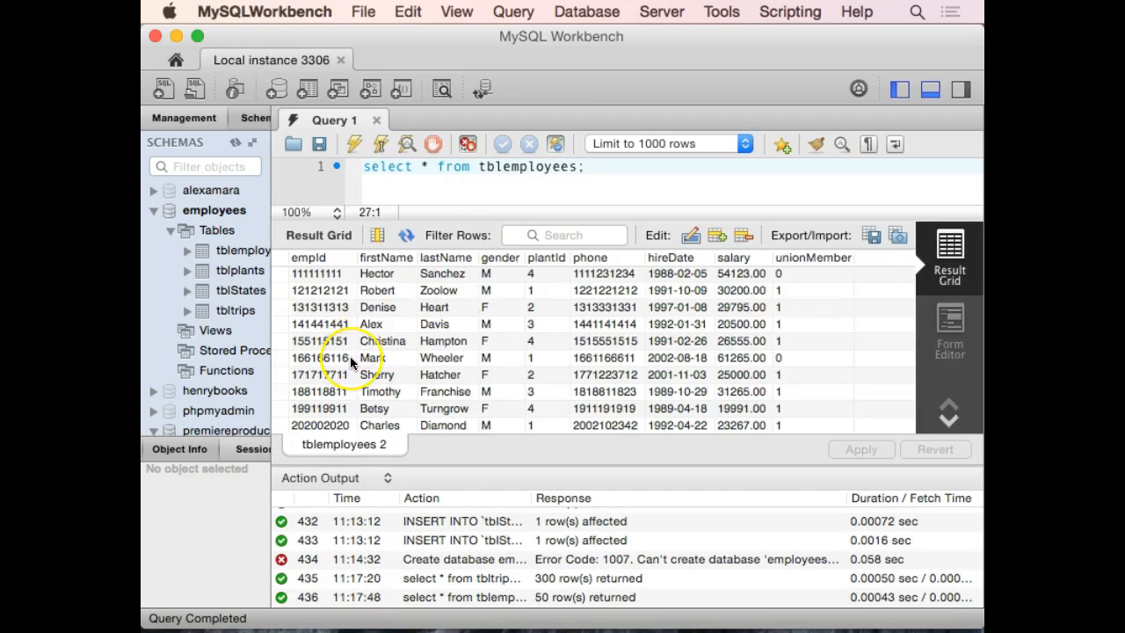
{"action": "scroll", "coordinate": [350, 356], "scroll_direction": "down", "scroll_amount": 6}
{"action": "scroll", "coordinate": [350, 356], "scroll_direction": "up", "scroll_amount": 6}
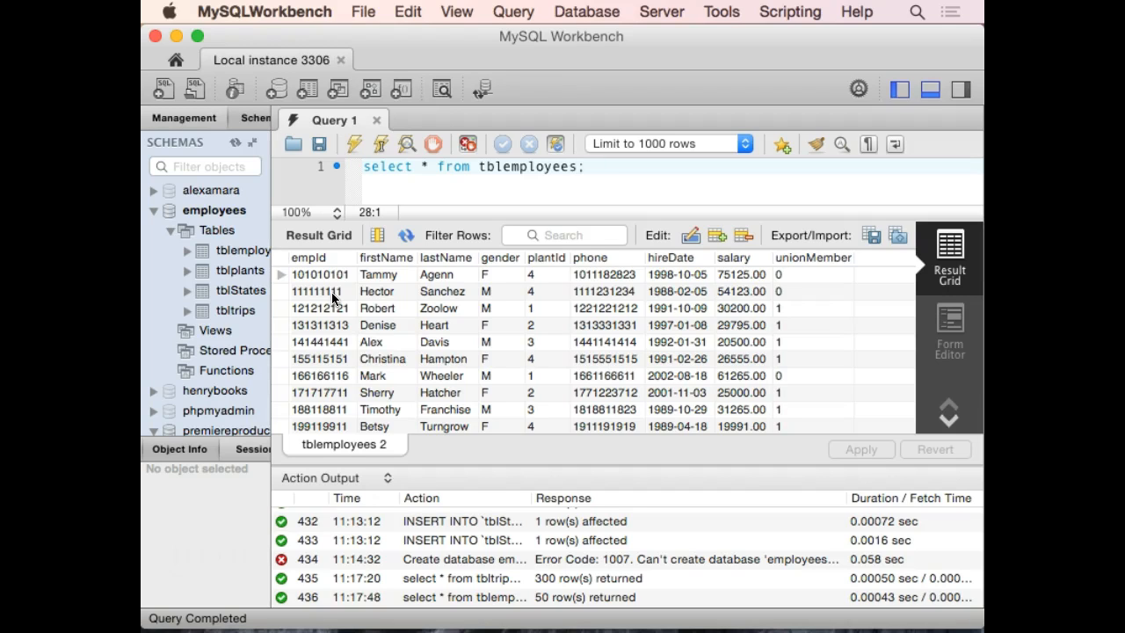
Step: Add a second query select * from tbltrips; on a new line and run it, returning 300 trips
{"action": "key", "text": "Return"}
{"action": "type", "text": "select "}
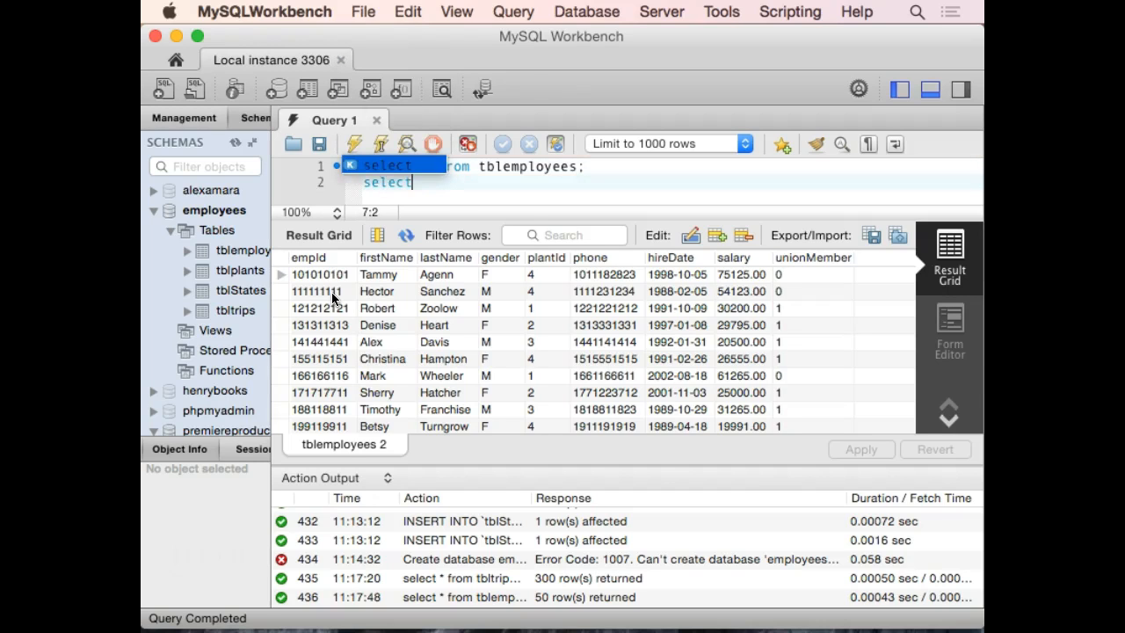
{"action": "type", "text": "* "}
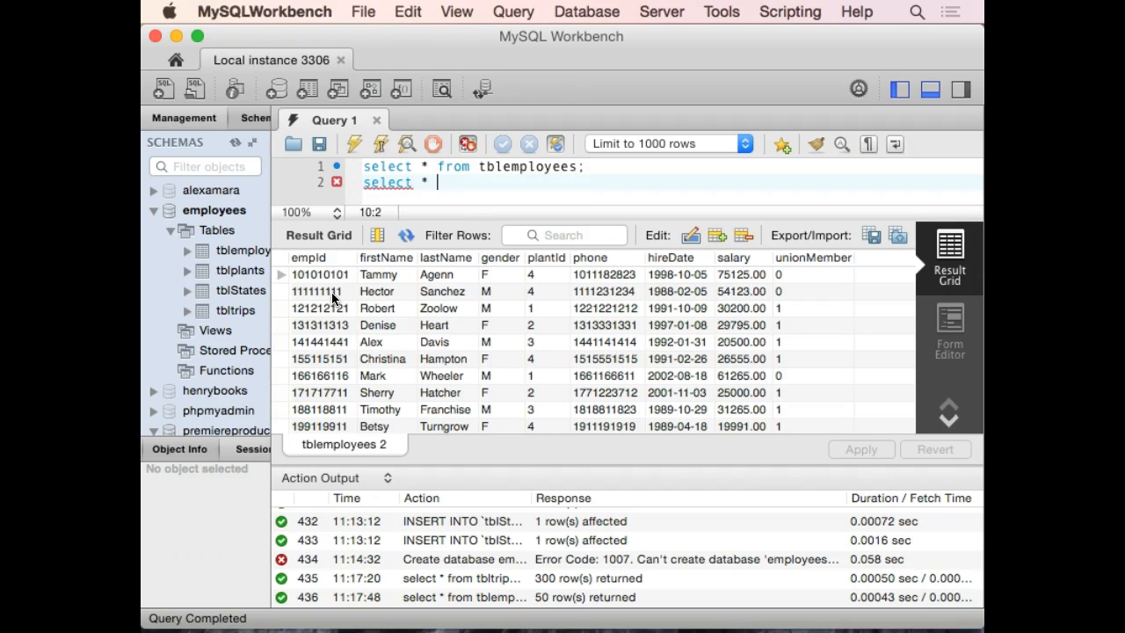
{"action": "type", "text": "from tbl"}
{"action": "type", "text": "trips;"}
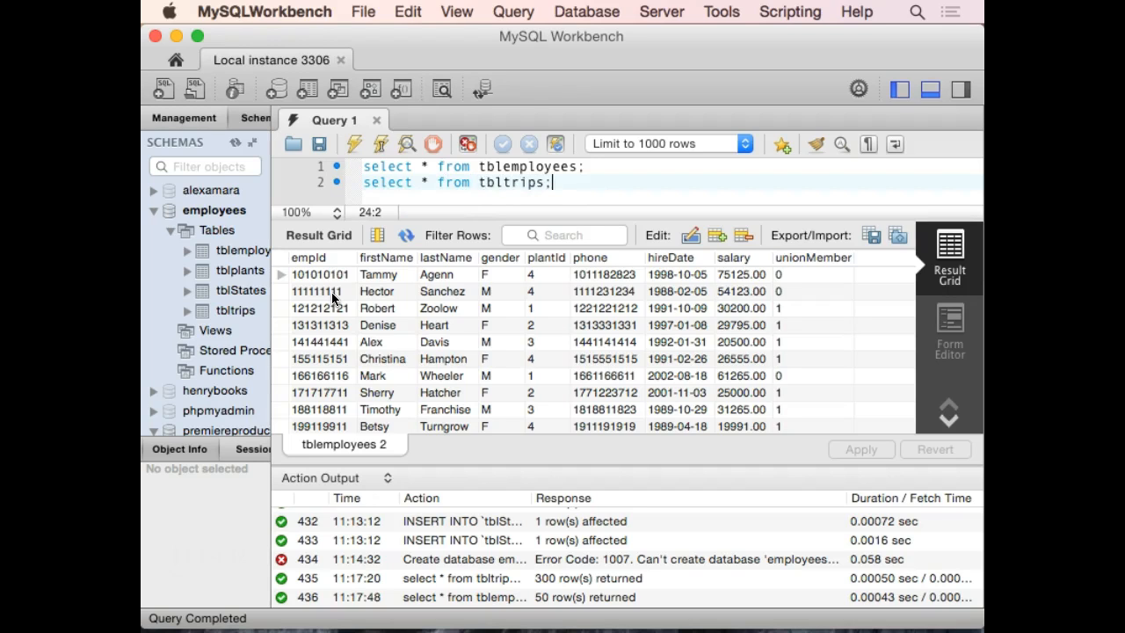
{"action": "key", "text": "ctrl+Return"}
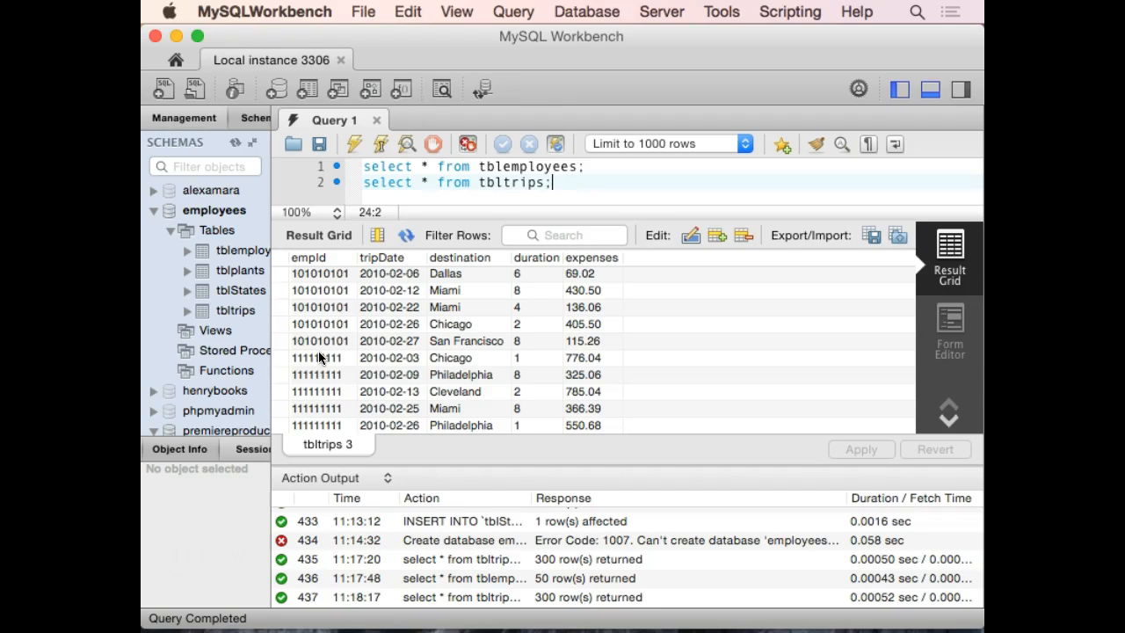
{"action": "mouse_move", "coordinate": [422, 615]}
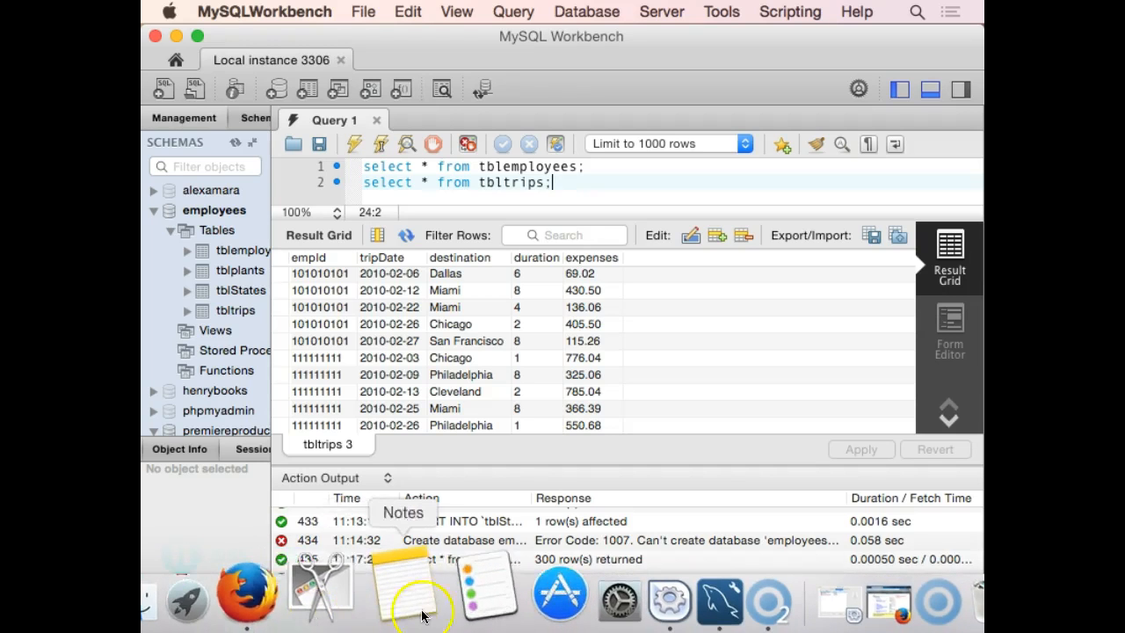
Step: Switch to the Single Table Queries course notes in Firefox
{"action": "left_click", "coordinate": [321, 588]}
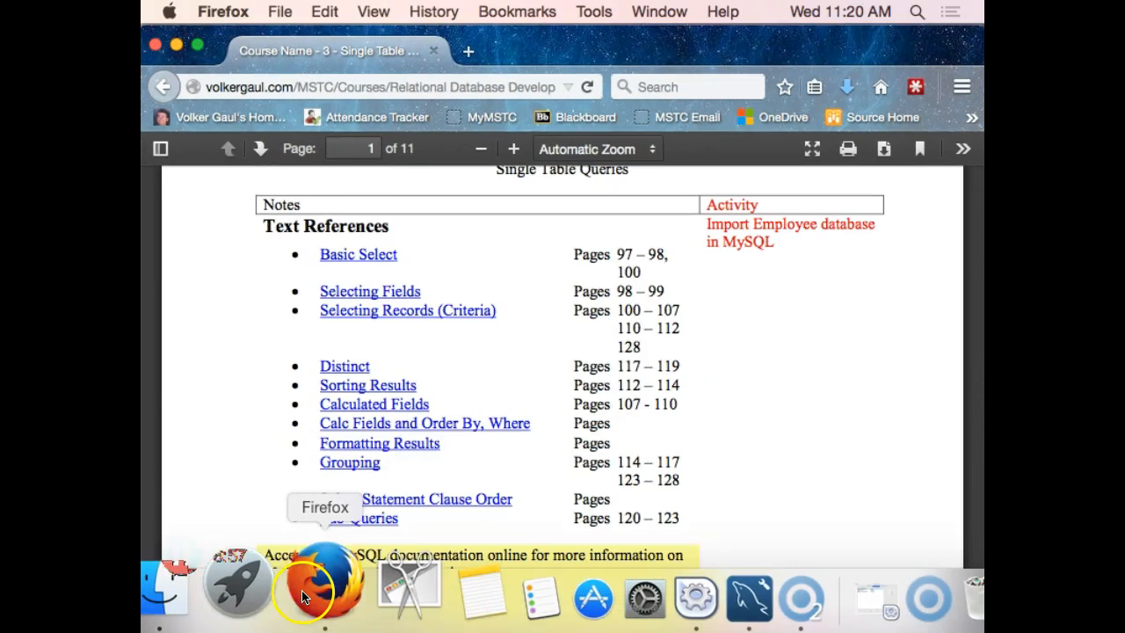
{"action": "scroll", "coordinate": [835, 361], "scroll_direction": "up", "scroll_amount": 3}
{"action": "scroll", "coordinate": [834, 360], "scroll_direction": "up", "scroll_amount": 3}
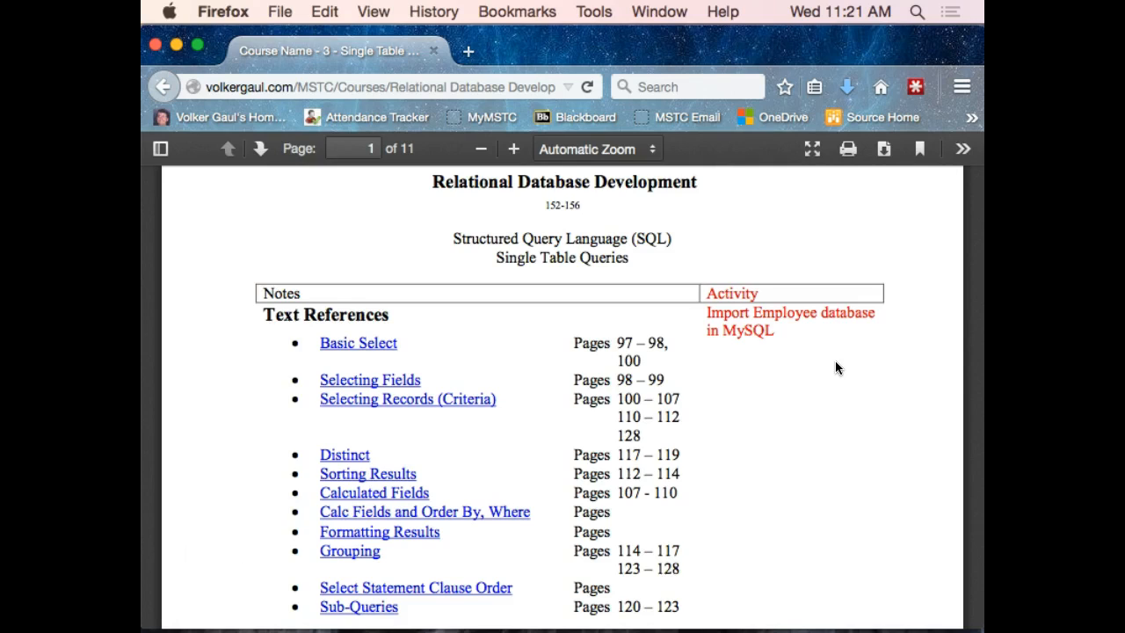
{"action": "scroll", "coordinate": [834, 367], "scroll_direction": "down", "scroll_amount": 3}
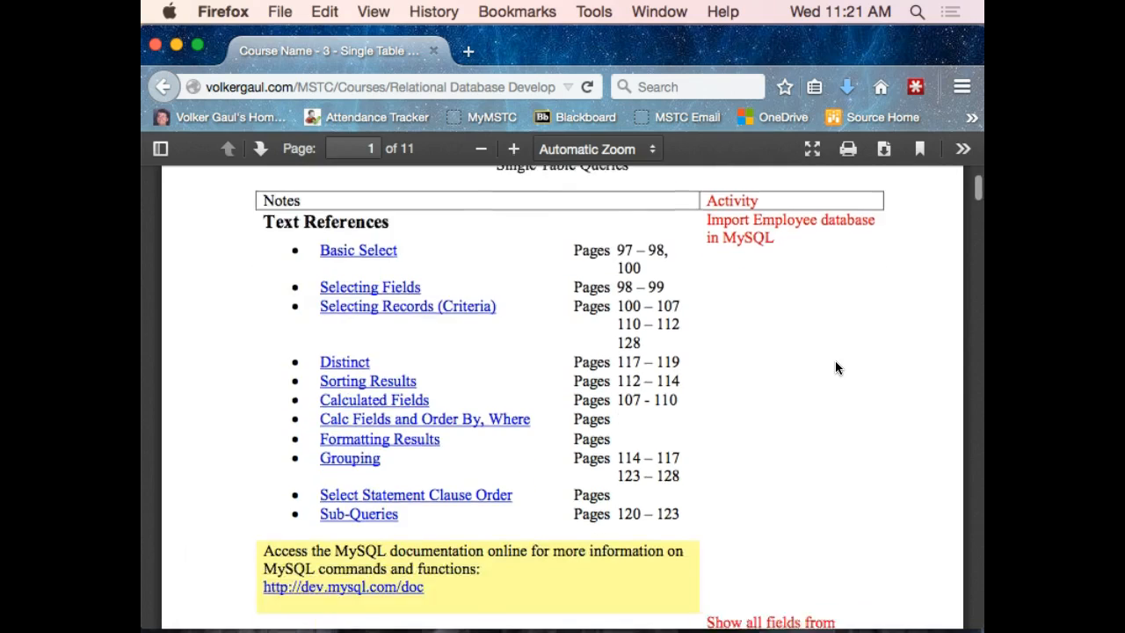
{"action": "scroll", "coordinate": [835, 367], "scroll_direction": "down", "scroll_amount": 4}
{"action": "scroll", "coordinate": [835, 367], "scroll_direction": "down", "scroll_amount": 3}
{"action": "scroll", "coordinate": [834, 367], "scroll_direction": "down", "scroll_amount": 3}
{"action": "scroll", "coordinate": [835, 367], "scroll_direction": "down", "scroll_amount": 1}
{"action": "scroll", "coordinate": [835, 367], "scroll_direction": "up", "scroll_amount": 4}
{"action": "scroll", "coordinate": [835, 368], "scroll_direction": "up", "scroll_amount": 1}
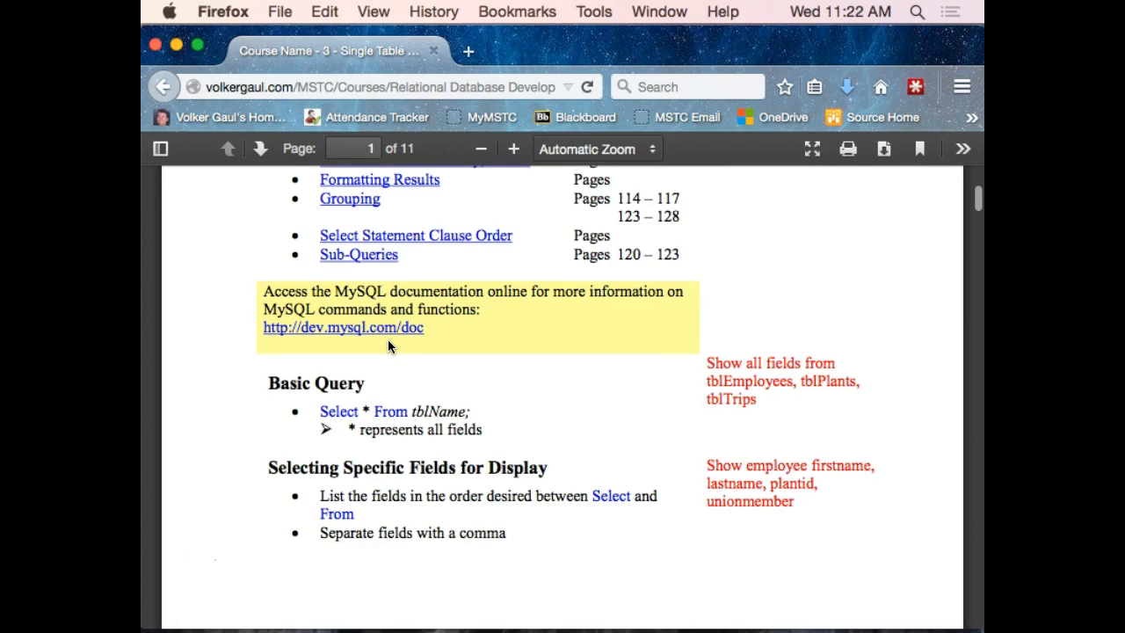
{"action": "scroll", "coordinate": [387, 339], "scroll_direction": "down", "scroll_amount": 2}
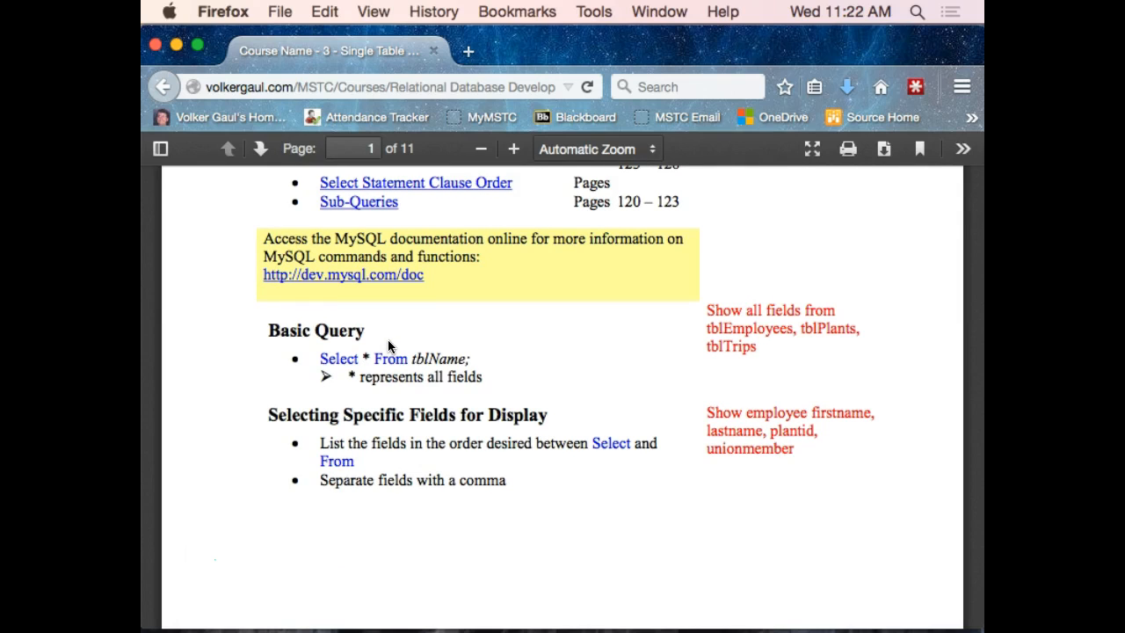
{"action": "scroll", "coordinate": [388, 339], "scroll_direction": "down", "scroll_amount": 4}
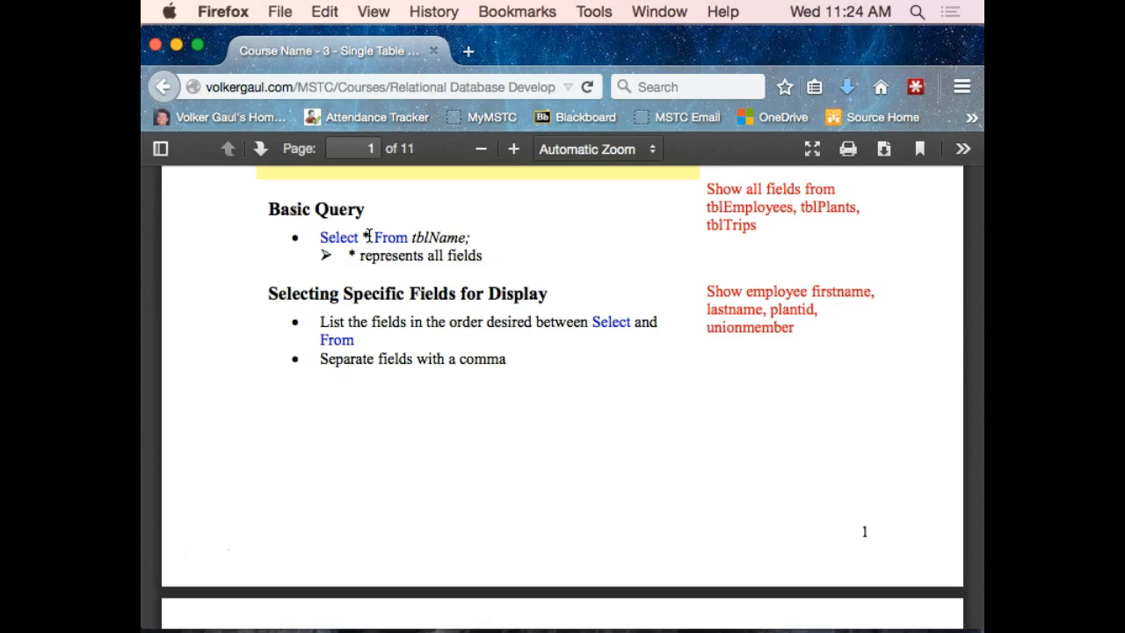
{"action": "scroll", "coordinate": [409, 321], "scroll_direction": "down", "scroll_amount": 3}
{"action": "scroll", "coordinate": [410, 321], "scroll_direction": "down", "scroll_amount": 2}
{"action": "scroll", "coordinate": [409, 321], "scroll_direction": "down", "scroll_amount": 1}
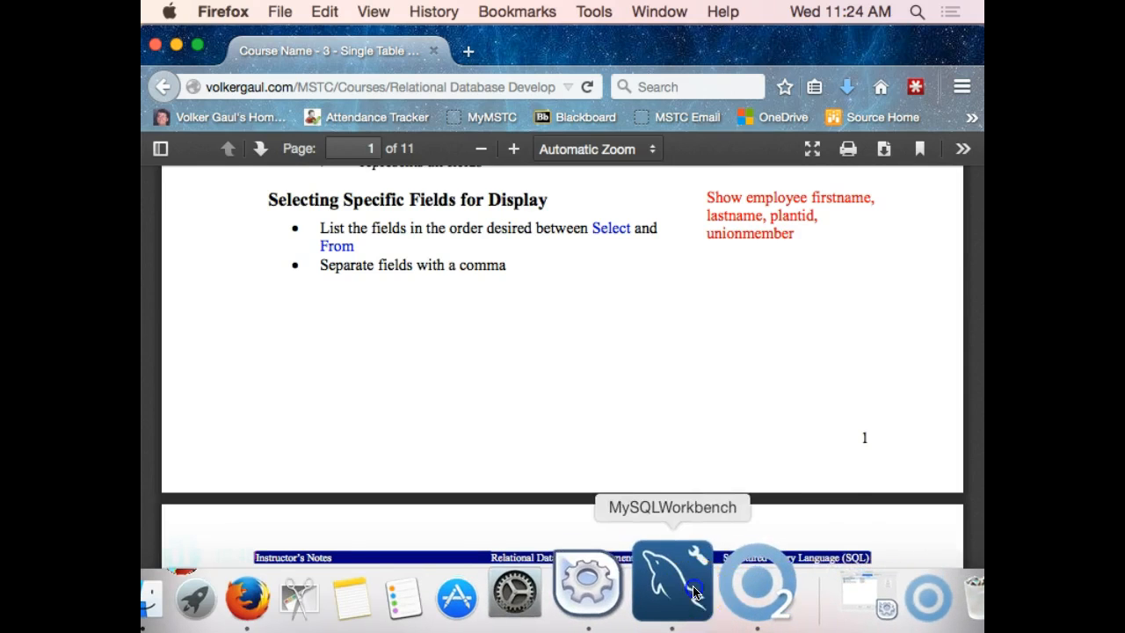
Step: Return from the Firefox notes to MySQL Workbench
{"action": "left_click", "coordinate": [694, 595]}
Step: Re-run select * from tblemployees; on line 1 to show the 50 employees again
{"action": "left_click", "coordinate": [551, 182]}
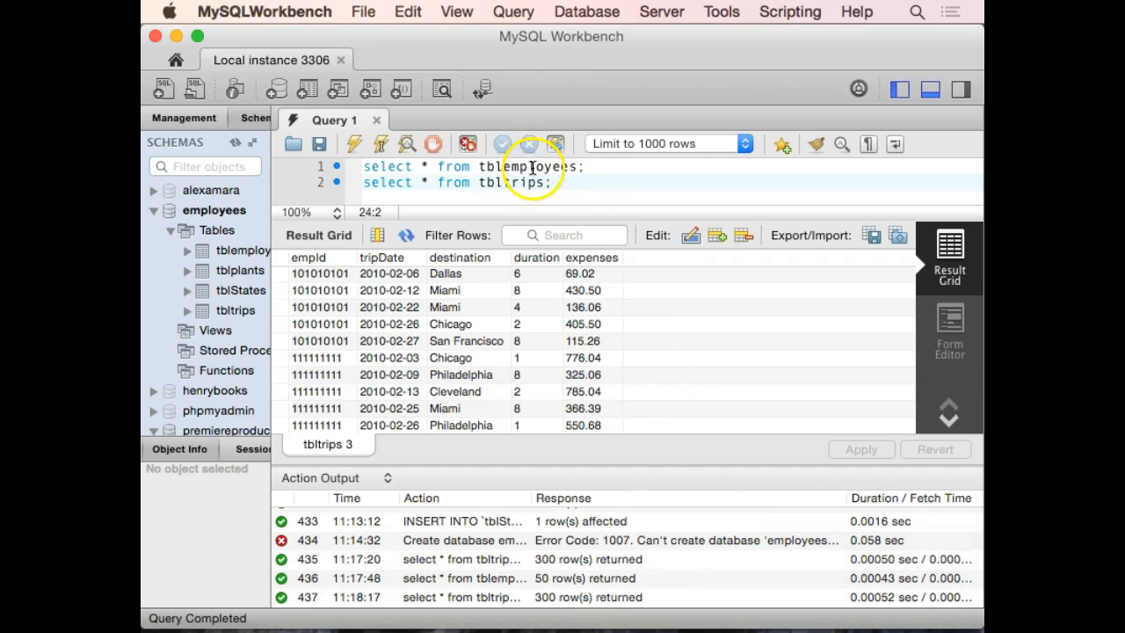
{"action": "left_click", "coordinate": [532, 167]}
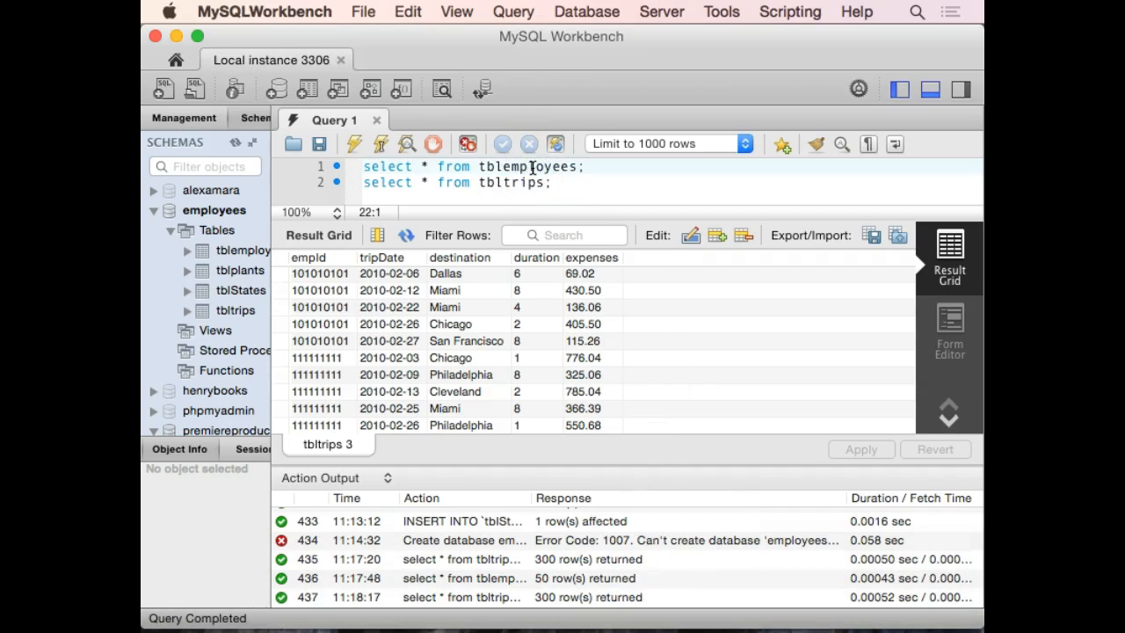
{"action": "key", "text": "super+Return"}
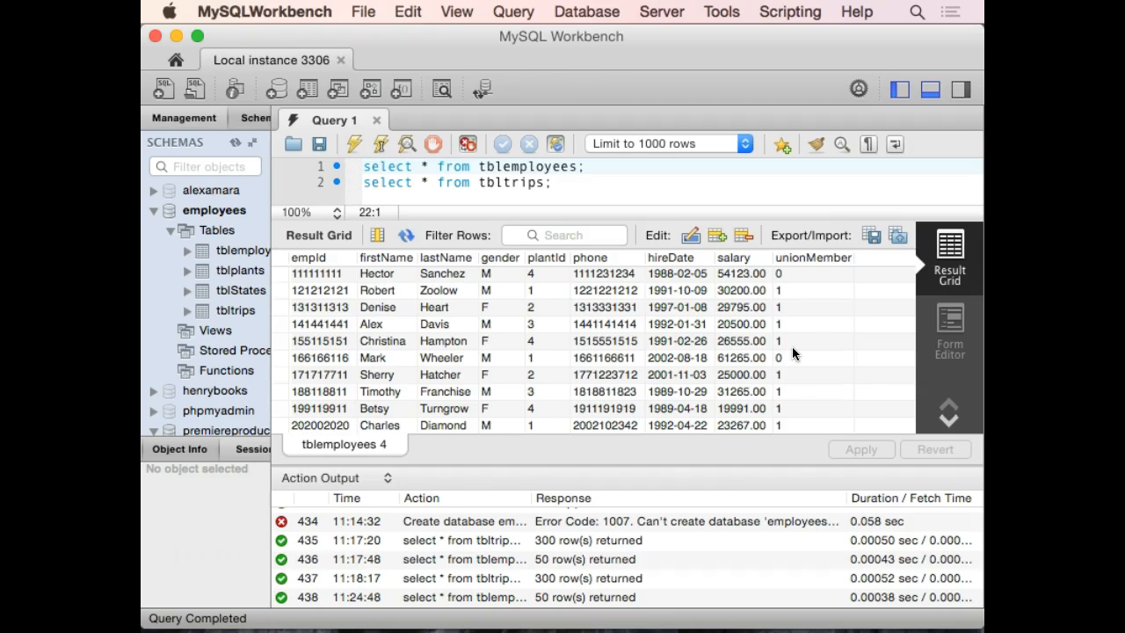
Step: Add blank lines after the two queries to begin a new select statement on line 4
{"action": "left_click", "coordinate": [587, 183]}
{"action": "key", "text": "Return"}
{"action": "key", "text": "Return"}
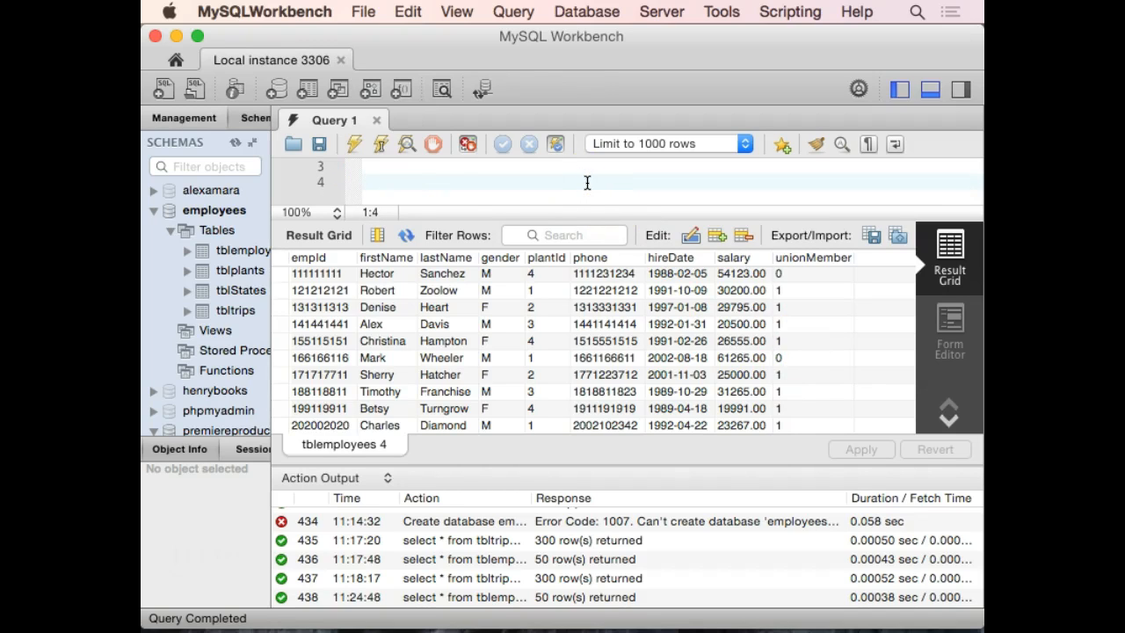
{"action": "type", "text": "select"}
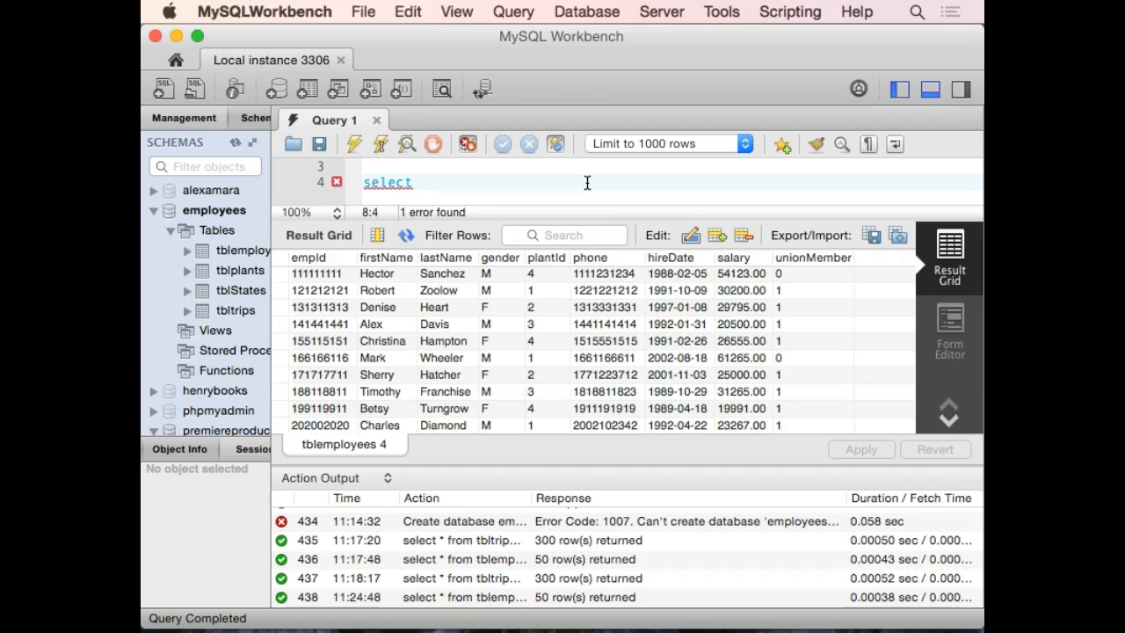
{"action": "type", "text": "firstnam"}
{"action": "type", "text": "e"}
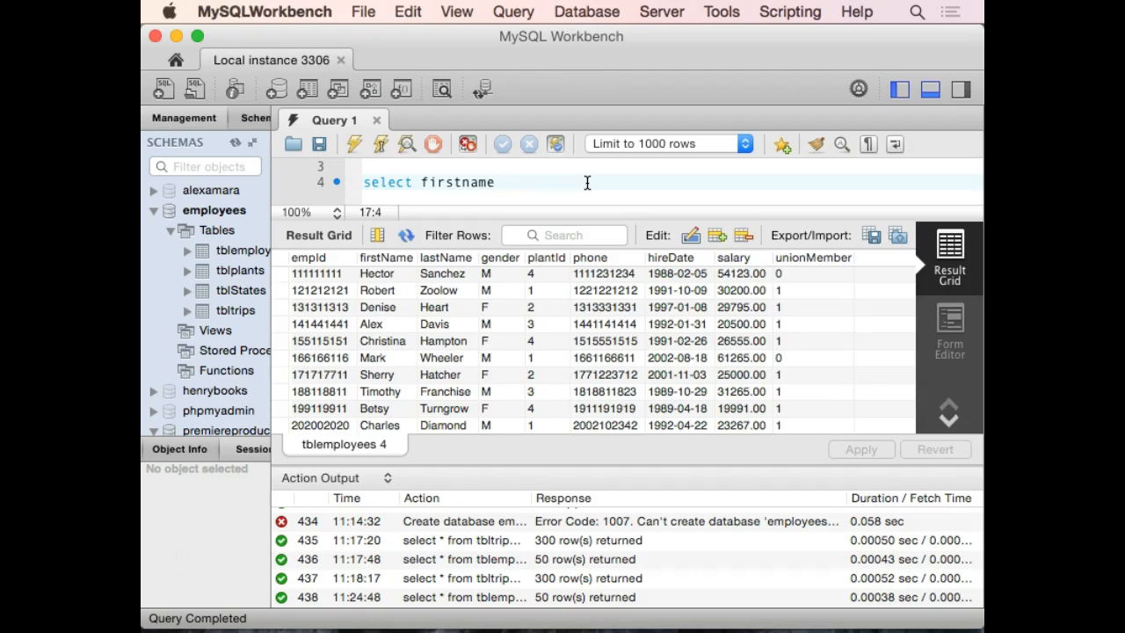
{"action": "type", "text": ", "}
{"action": "type", "text": "lastname"}
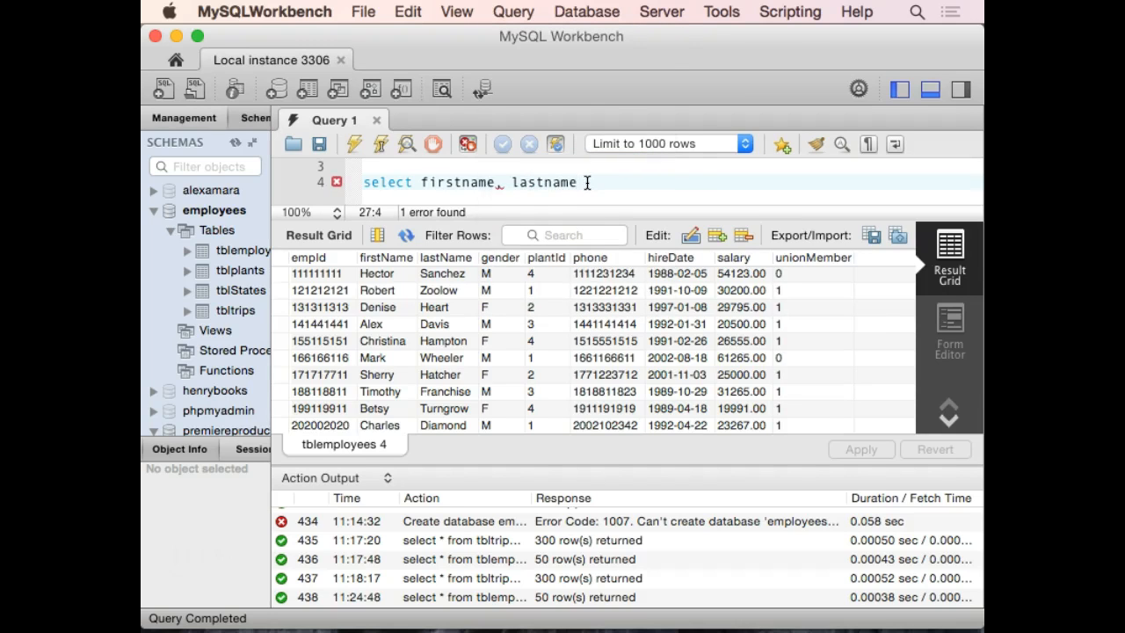
{"action": "type", "text": ", pla"}
{"action": "type", "text": "ntid"}
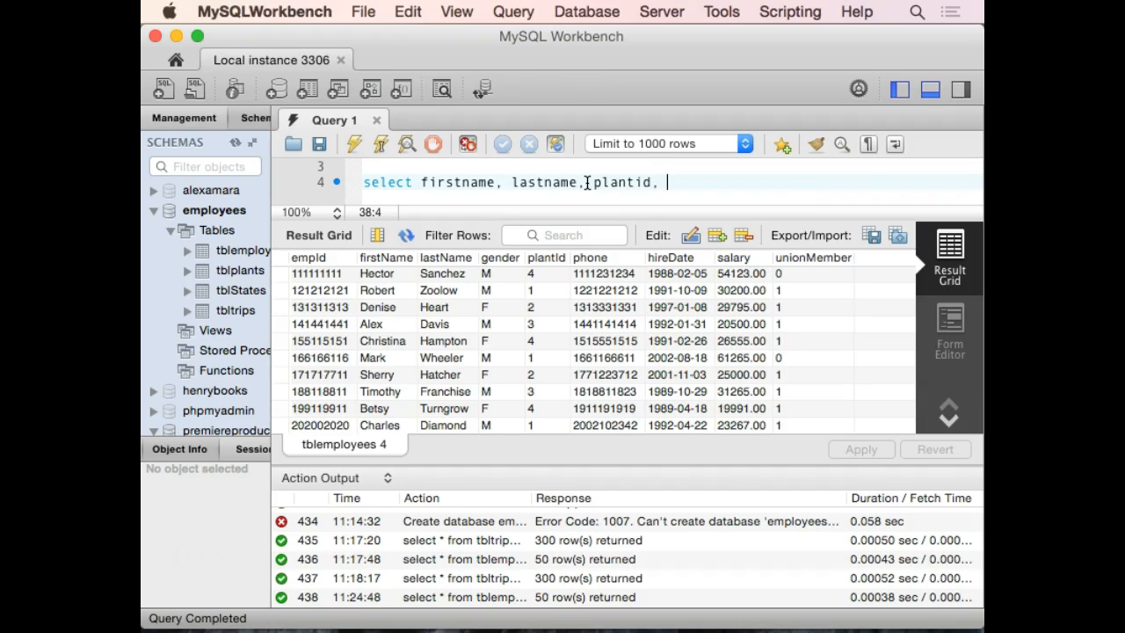
{"action": "type", "text": ", unionmember"}
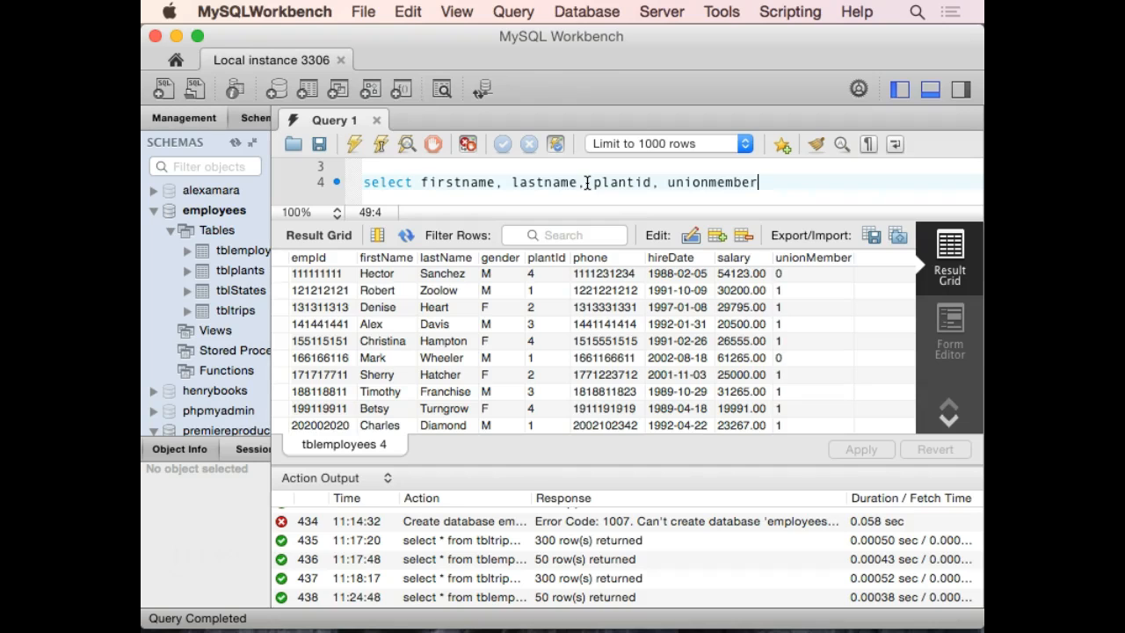
Step: Start an indented new line below the column list for the from clause
{"action": "left_click", "coordinate": [765, 182]}
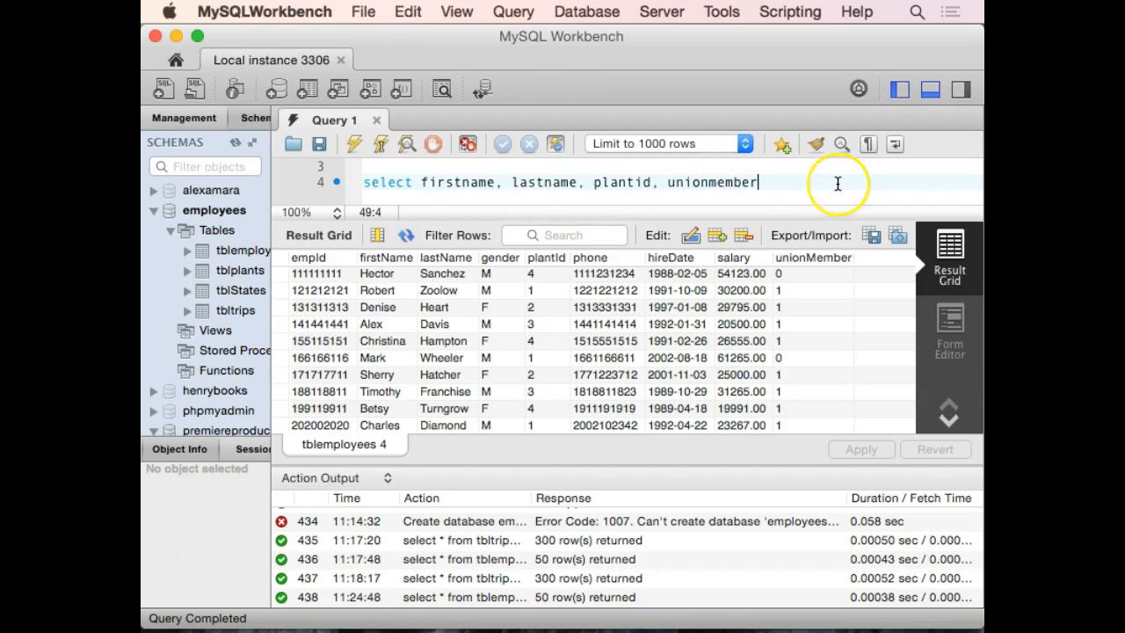
{"action": "key", "text": "Return"}
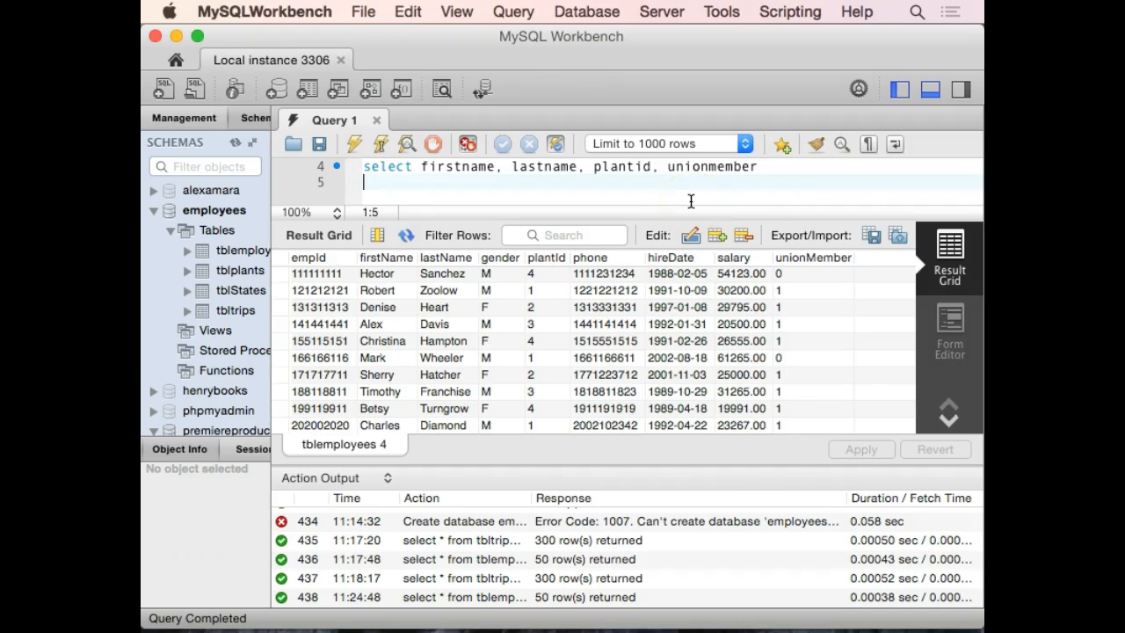
{"action": "key", "text": "Tab"}
{"action": "type", "text": "from"}
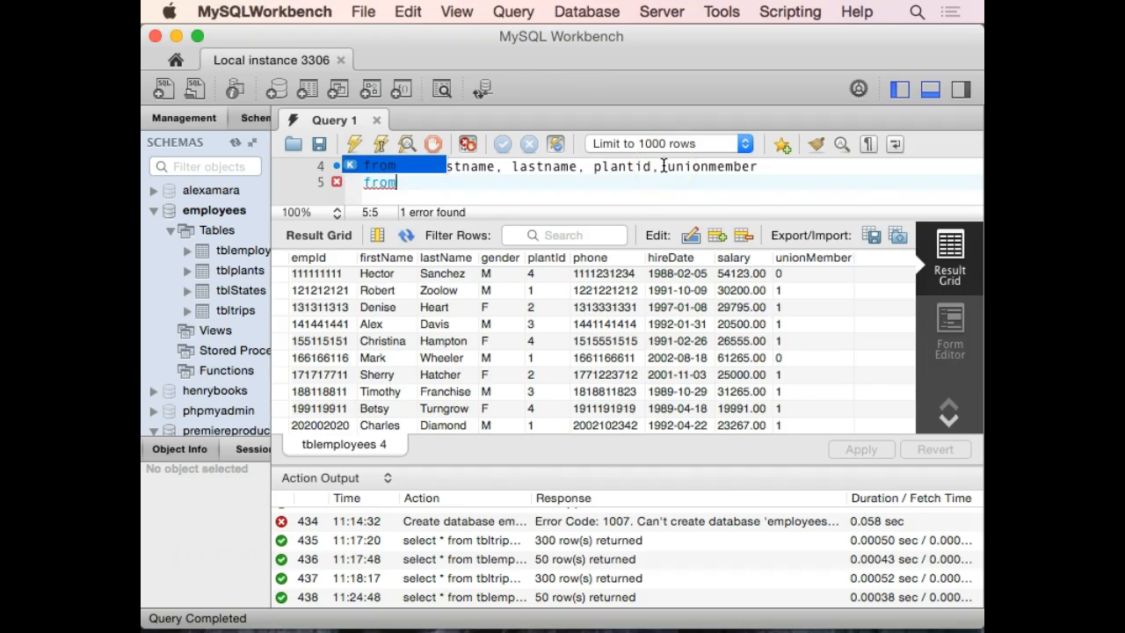
Step: Execute the query listing firstname, lastname, plantid and unionmember from tblemployees, returning 50 rows
{"action": "left_click", "coordinate": [807, 172]}
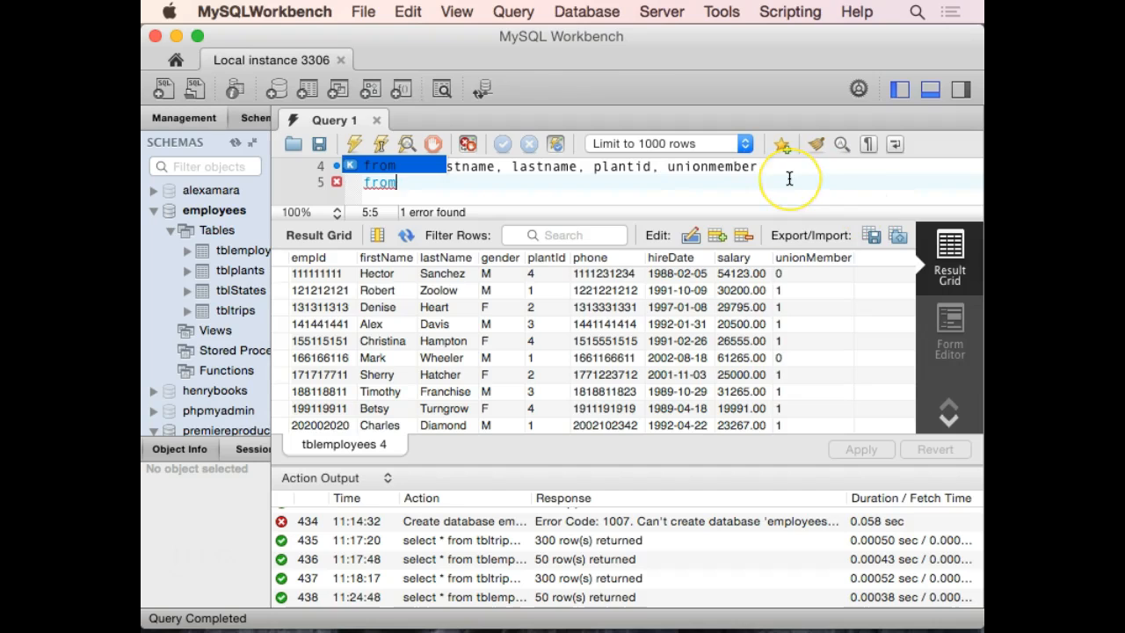
{"action": "type", "text": "tbl"}
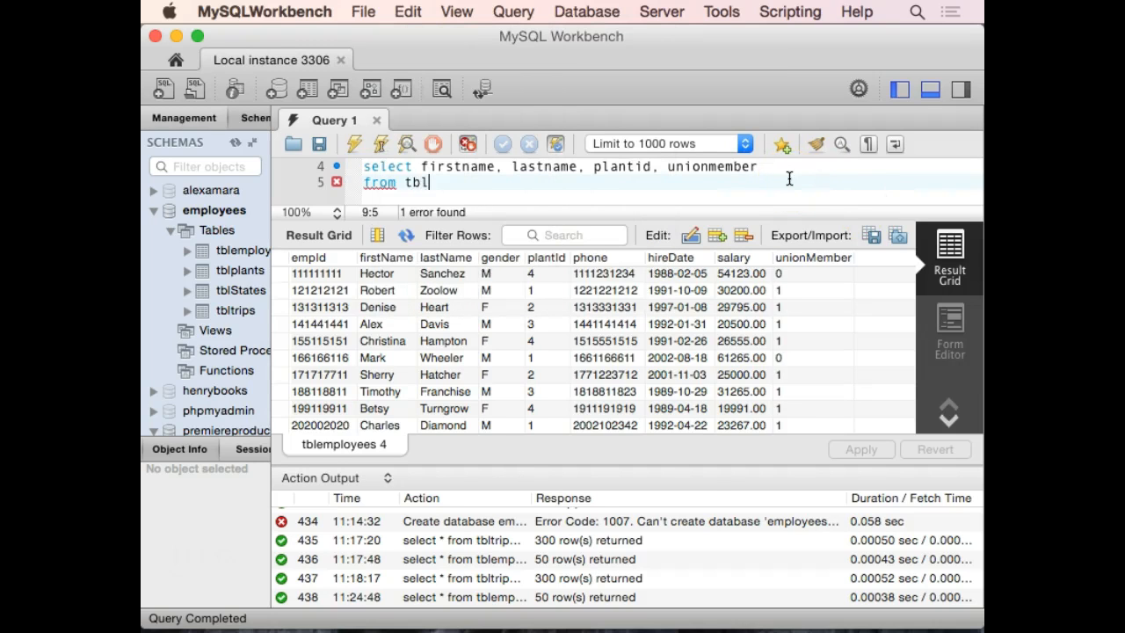
{"action": "type", "text": "employees"}
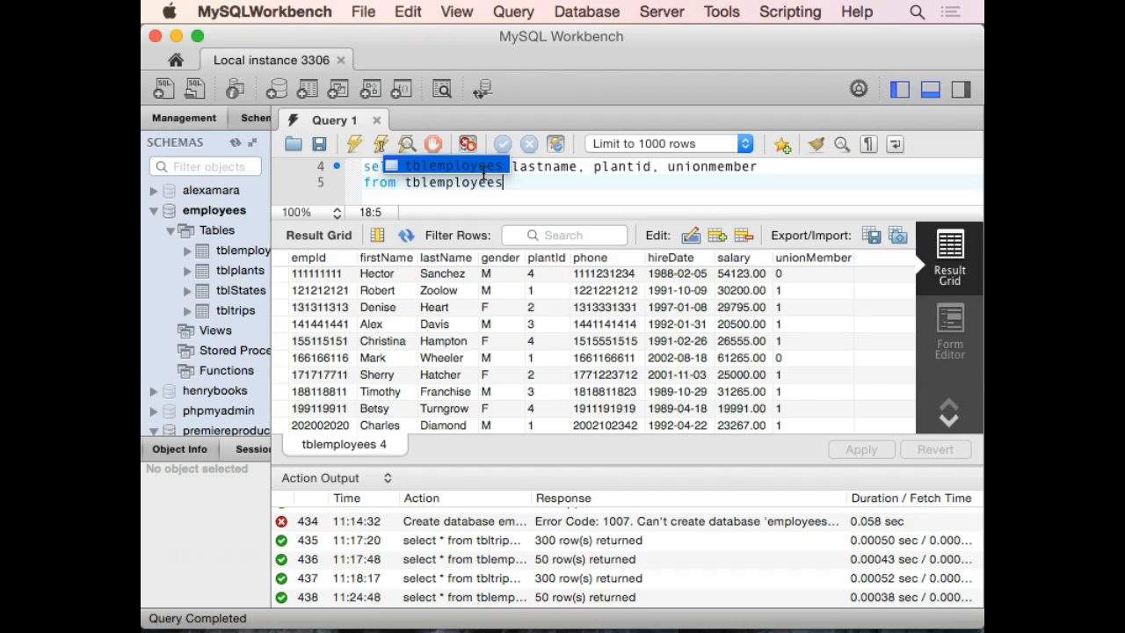
{"action": "type", "text": ";"}
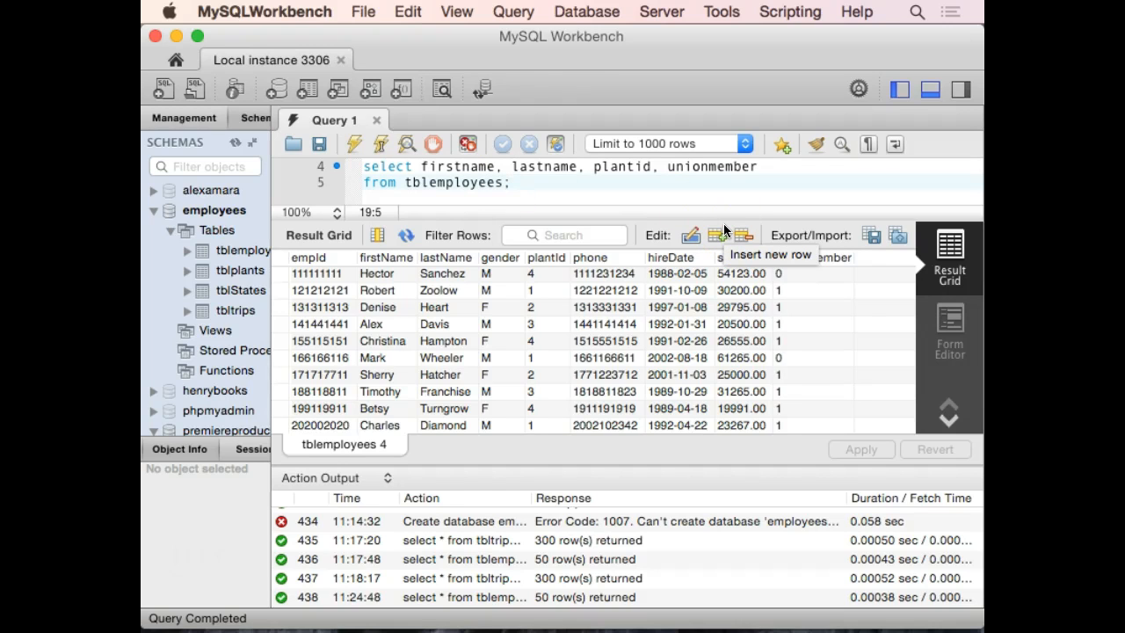
{"action": "key", "text": "super+Return"}
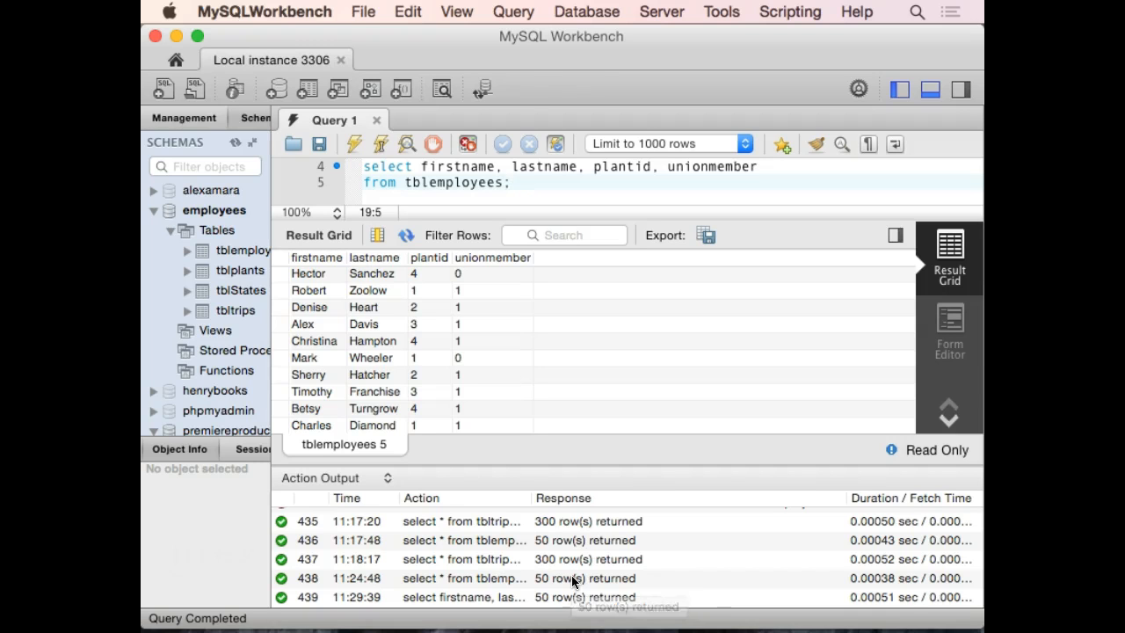
Step: Switch to the course notes PDF in Firefox and read the Selecting Records section
{"action": "mouse_move", "coordinate": [450, 615]}
{"action": "left_click", "coordinate": [312, 598]}
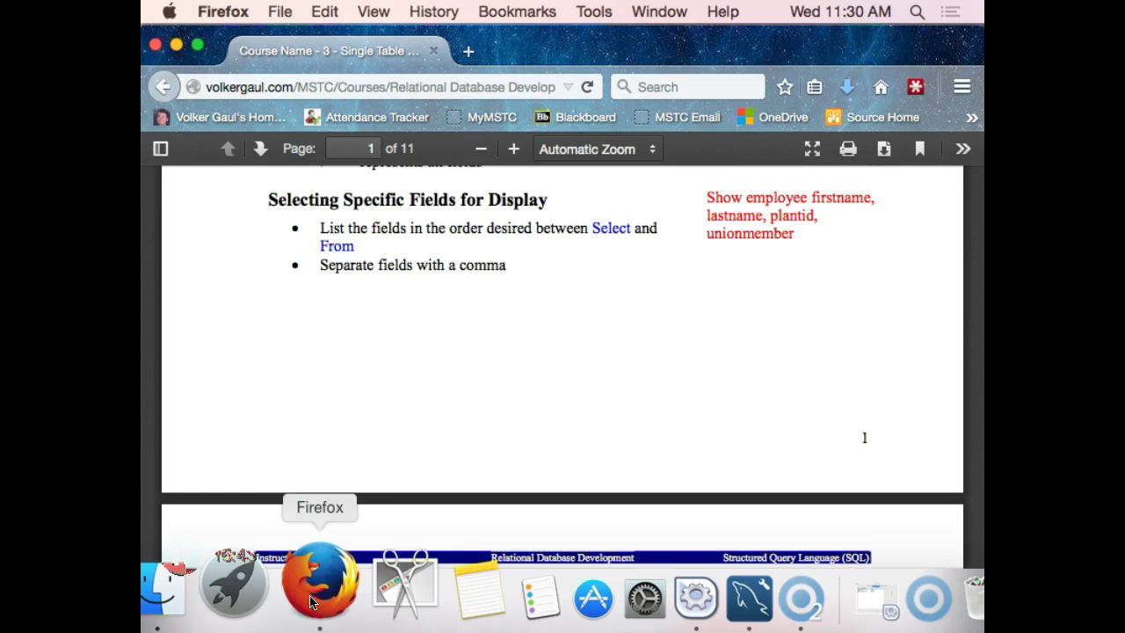
{"action": "scroll", "coordinate": [438, 429], "scroll_direction": "down", "scroll_amount": 5}
{"action": "scroll", "coordinate": [438, 429], "scroll_direction": "down", "scroll_amount": 5}
{"action": "scroll", "coordinate": [438, 429], "scroll_direction": "down", "scroll_amount": 5}
{"action": "scroll", "coordinate": [439, 434], "scroll_direction": "down", "scroll_amount": 3}
{"action": "scroll", "coordinate": [439, 434], "scroll_direction": "down", "scroll_amount": 2}
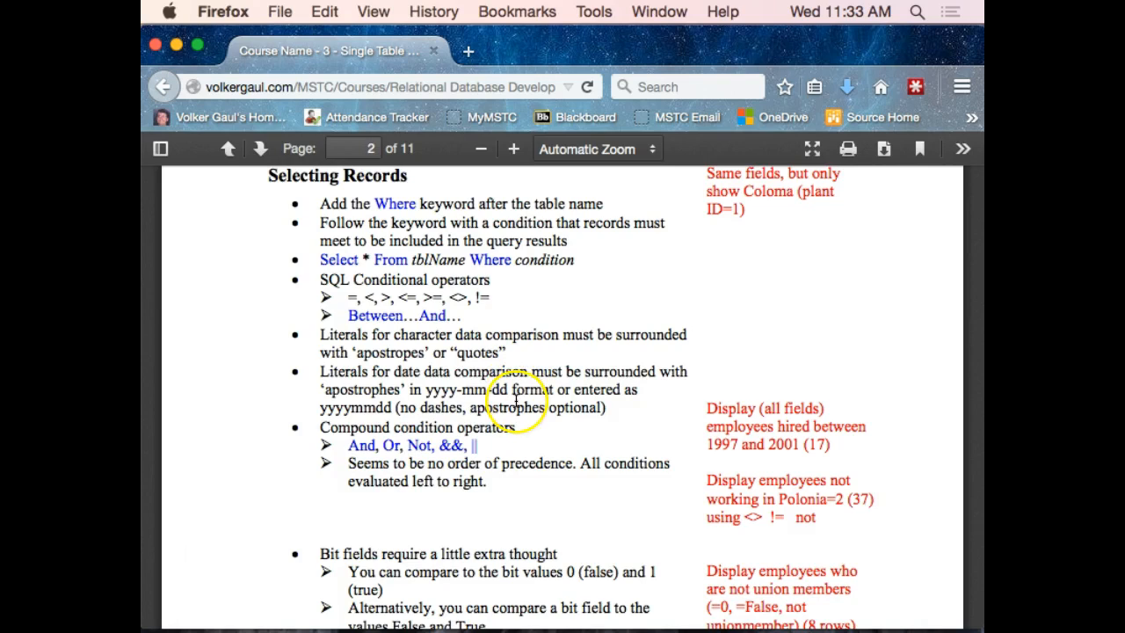
{"action": "scroll", "coordinate": [516, 400], "scroll_direction": "down", "scroll_amount": 2}
{"action": "scroll", "coordinate": [509, 386], "scroll_direction": "down", "scroll_amount": 2}
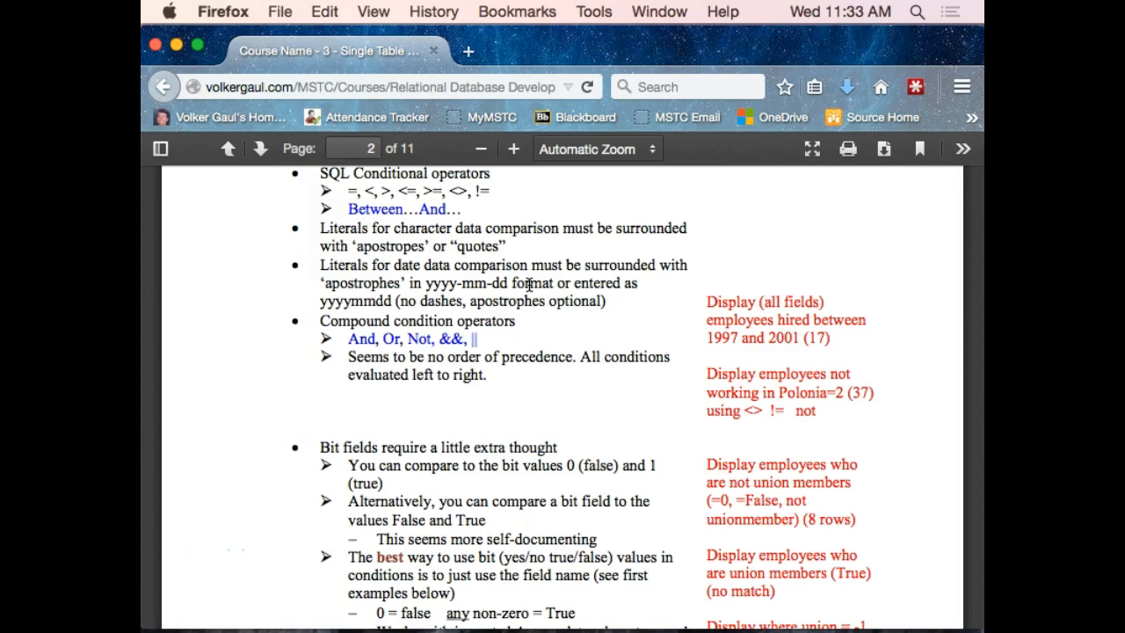
{"action": "scroll", "coordinate": [530, 285], "scroll_direction": "down", "scroll_amount": 4}
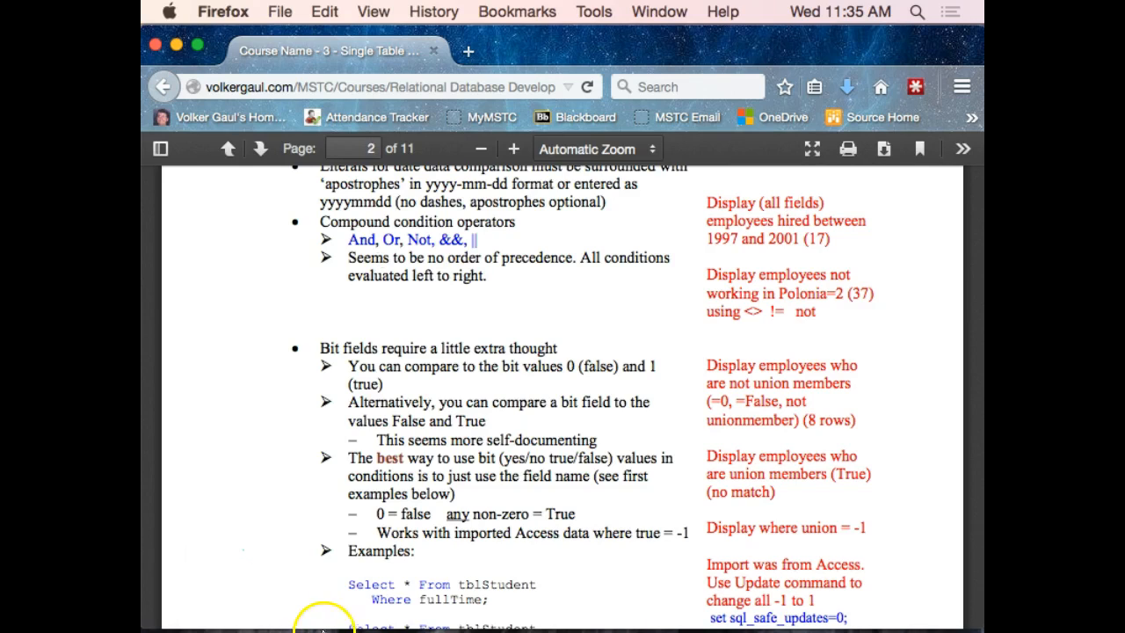
{"action": "mouse_move", "coordinate": [307, 584]}
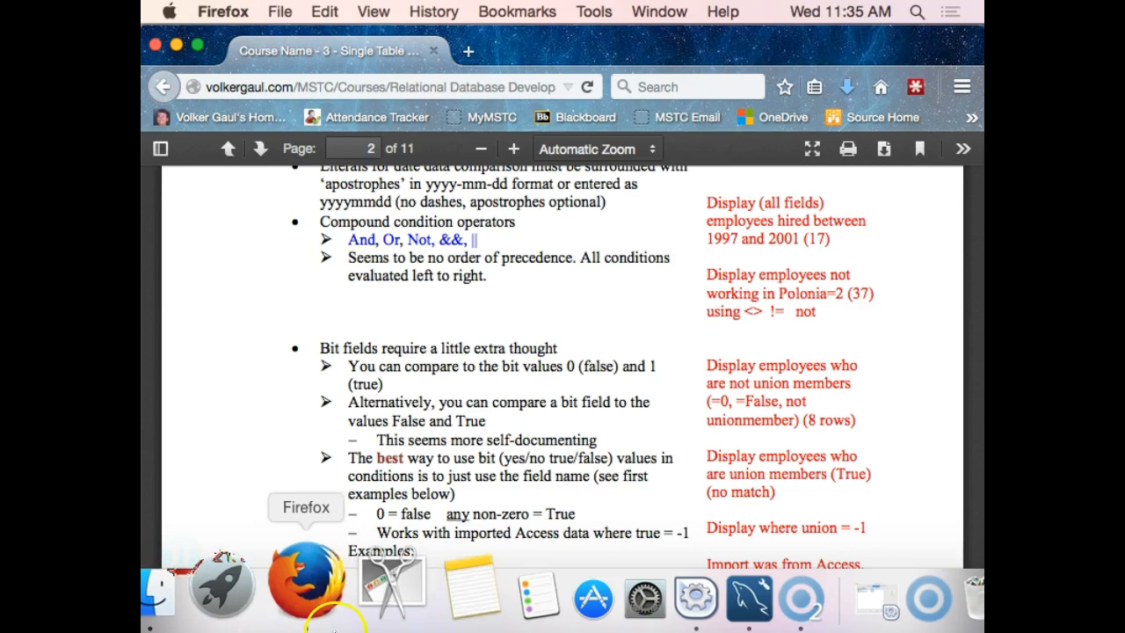
Step: Write the tblemployees query with where hiredate between "1997-01-01" and "2001-12-31"
{"action": "left_click", "coordinate": [658, 590]}
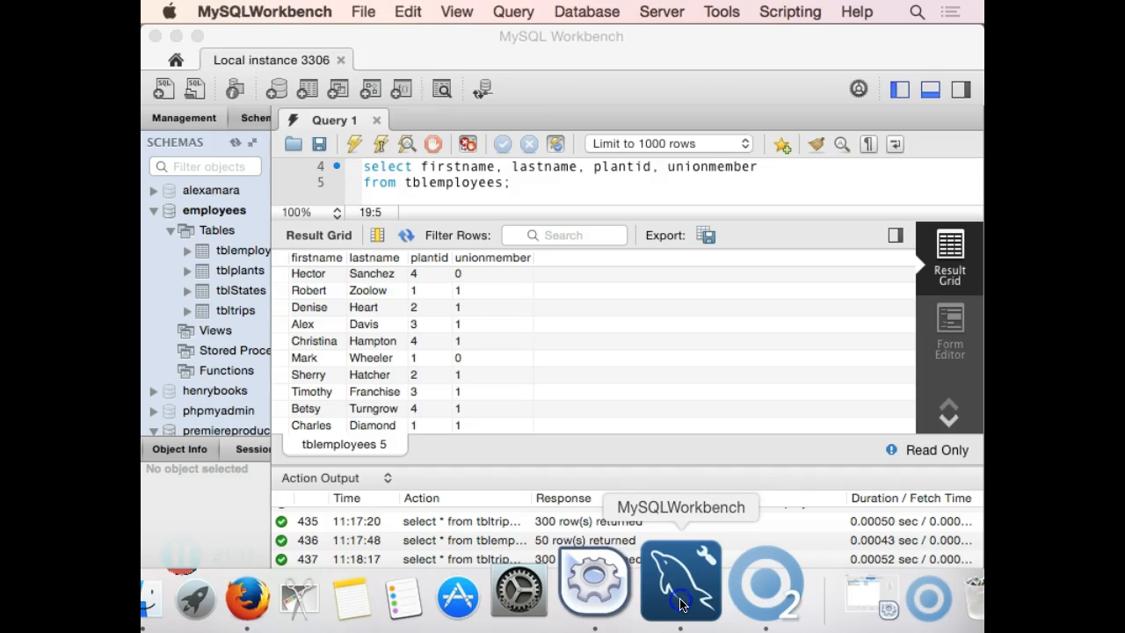
{"action": "left_click", "coordinate": [584, 189]}
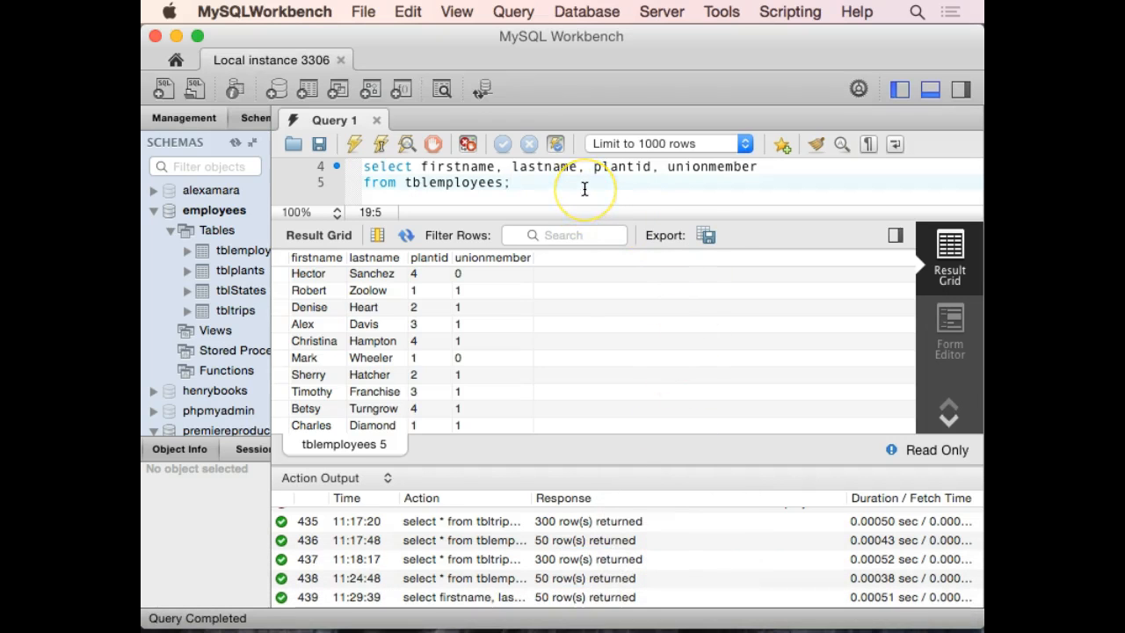
{"action": "scroll", "coordinate": [584, 189], "scroll_direction": "down", "scroll_amount": 2}
{"action": "type", "text": "select *"}
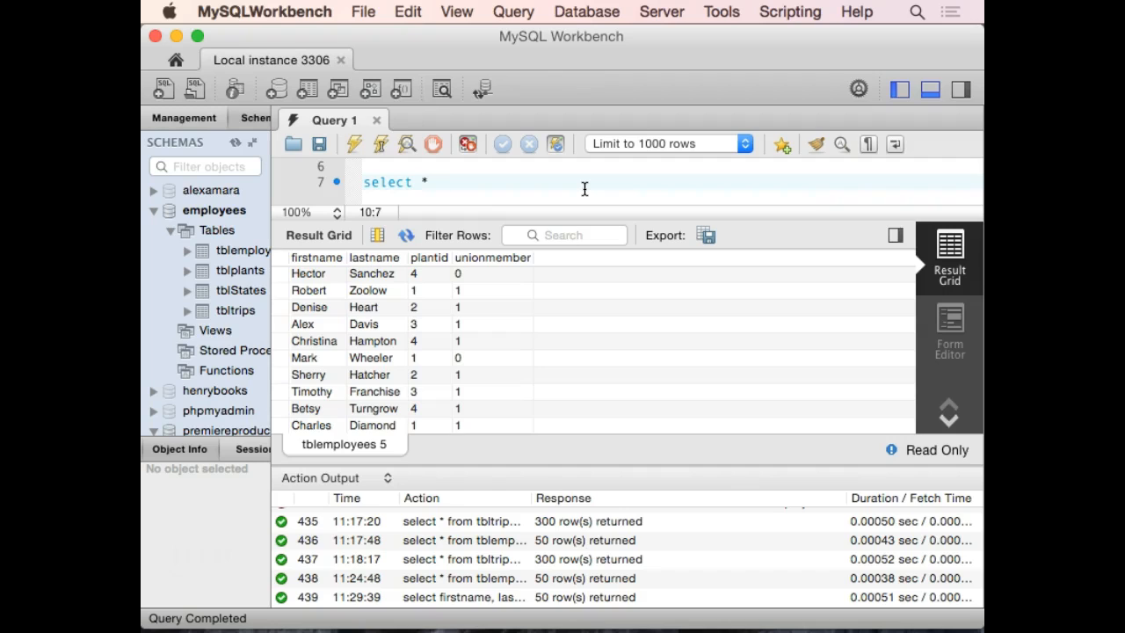
{"action": "type", "text": " from tblempl"}
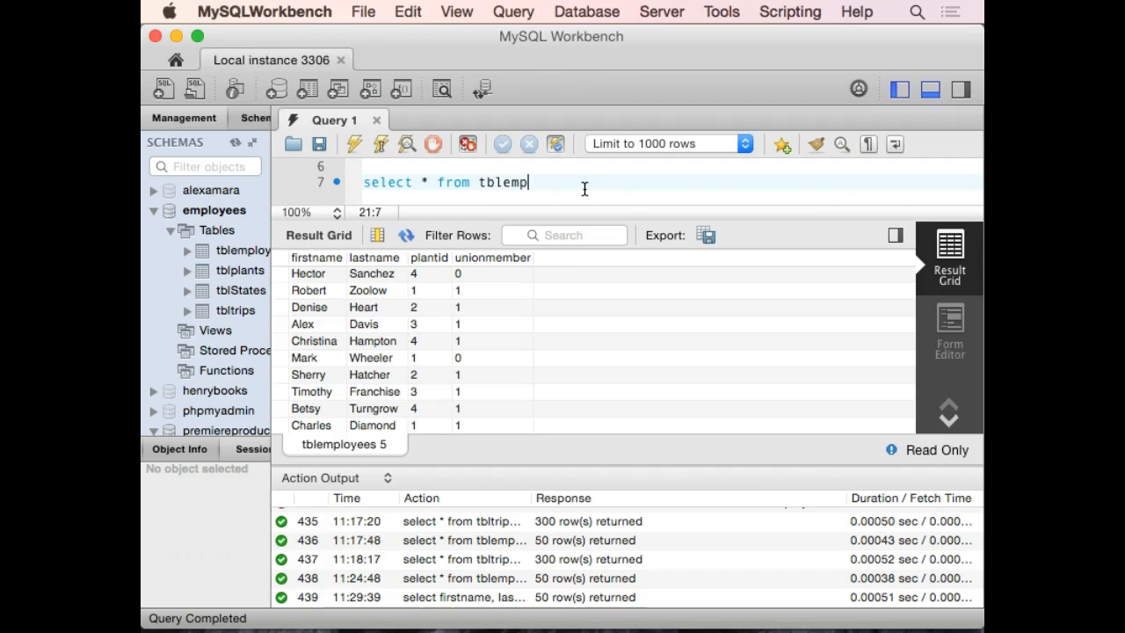
{"action": "type", "text": "o"}
{"action": "key", "text": "BackSpace"}
{"action": "type", "text": "oyees"}
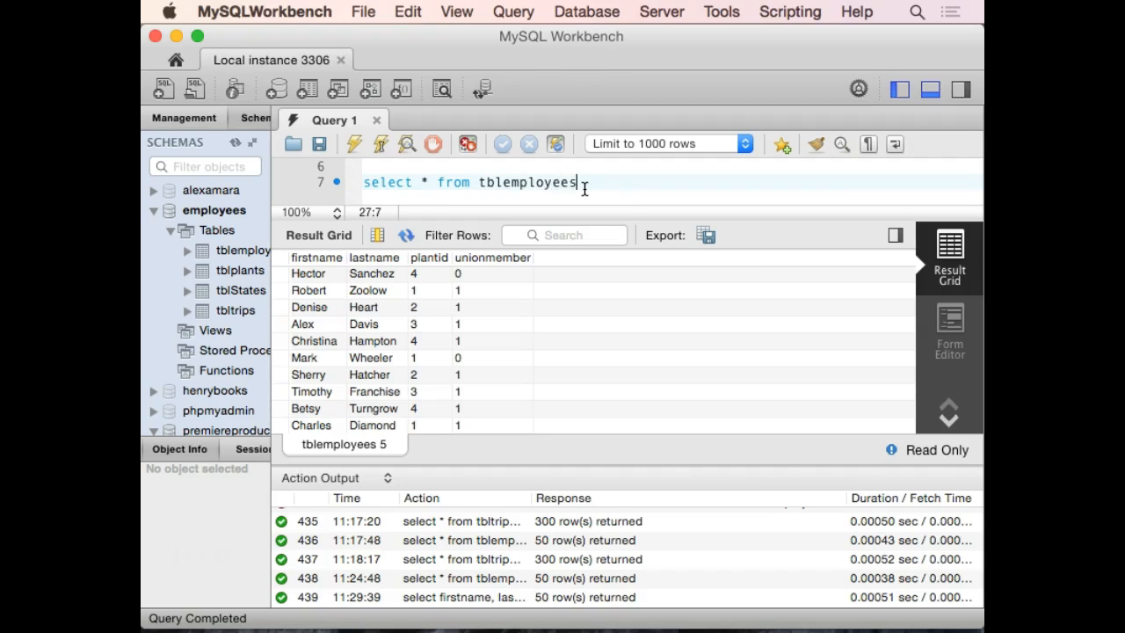
{"action": "key", "text": "Return"}
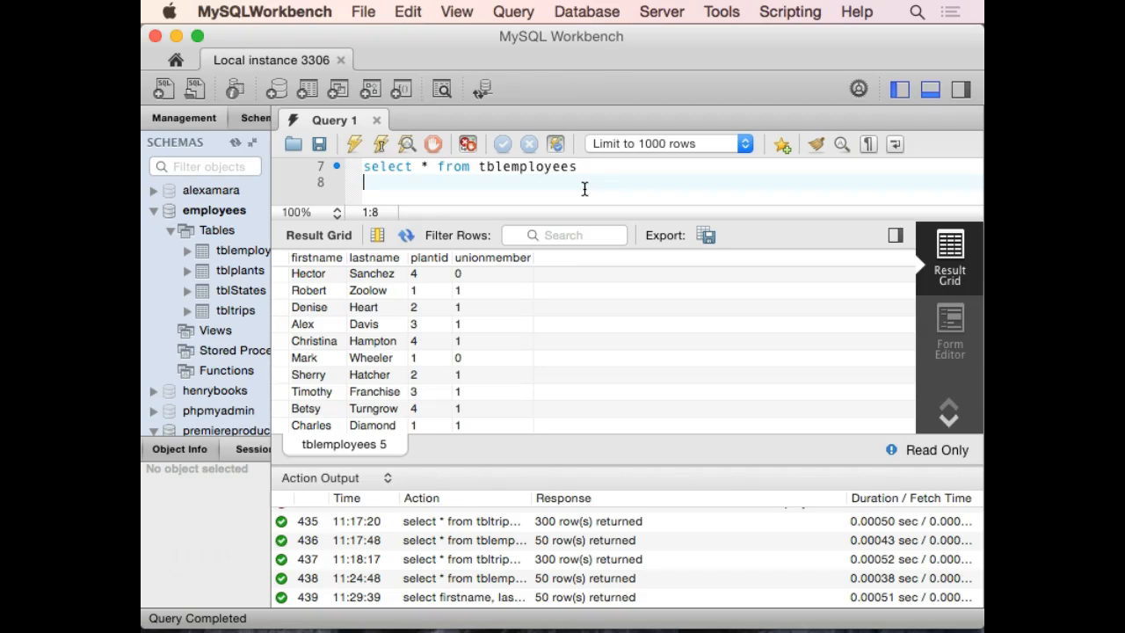
{"action": "type", "text": "where"}
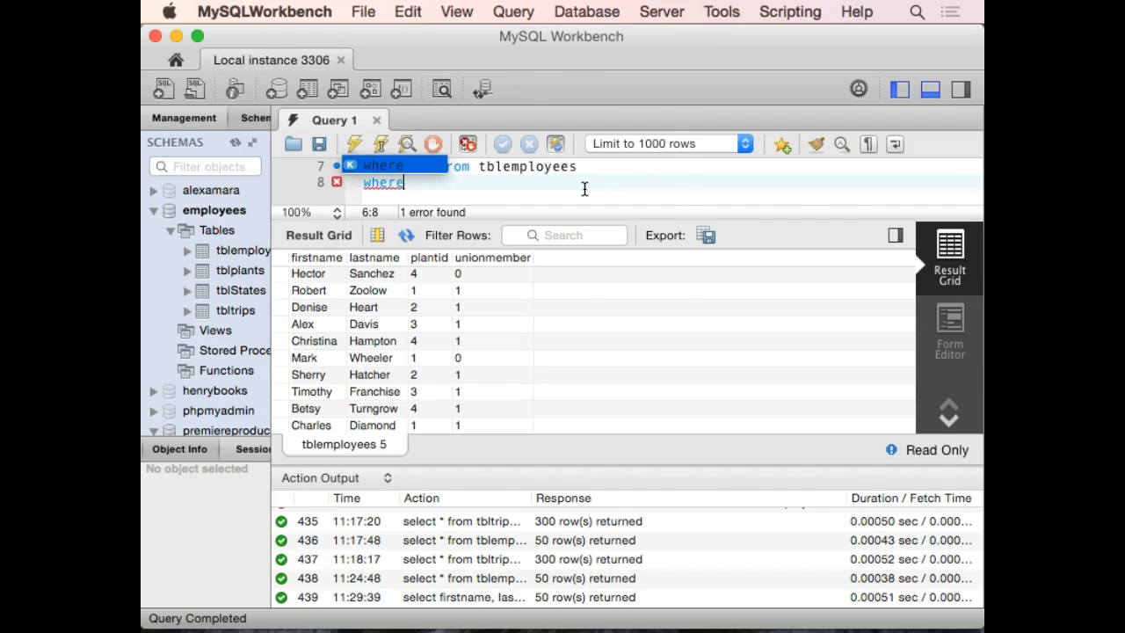
{"action": "type", "text": " hire"}
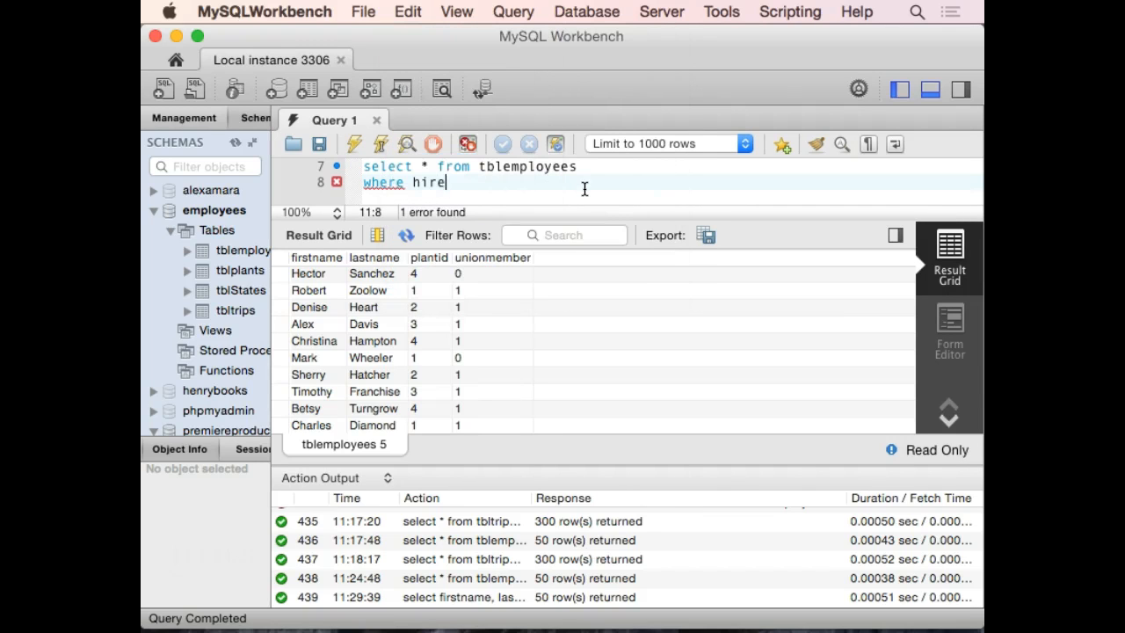
{"action": "type", "text": "date"}
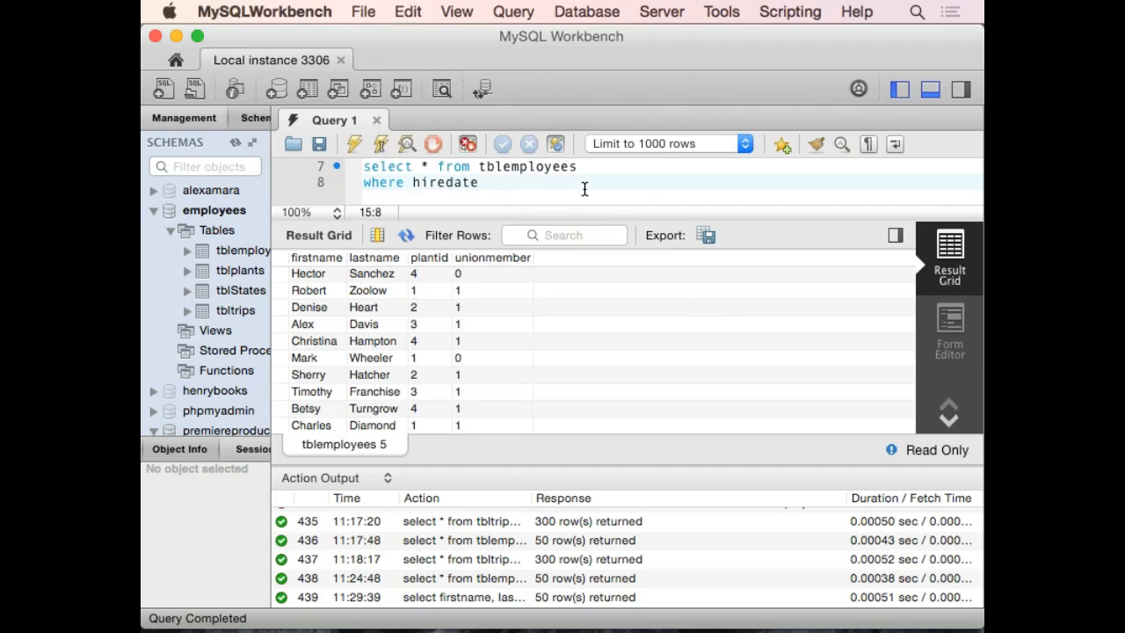
{"action": "type", "text": " between"}
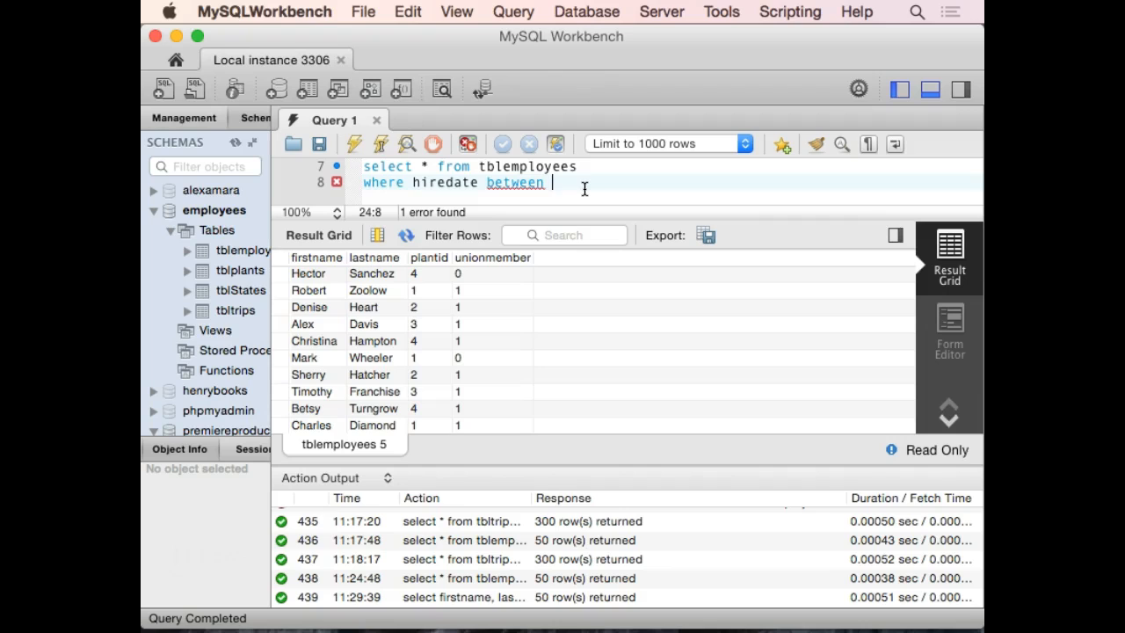
{"action": "type", "text": "199"}
{"action": "key", "text": "BackSpace"}
{"action": "key", "text": "BackSpace"}
{"action": "key", "text": "BackSpace"}
{"action": "type", "text": "\""}
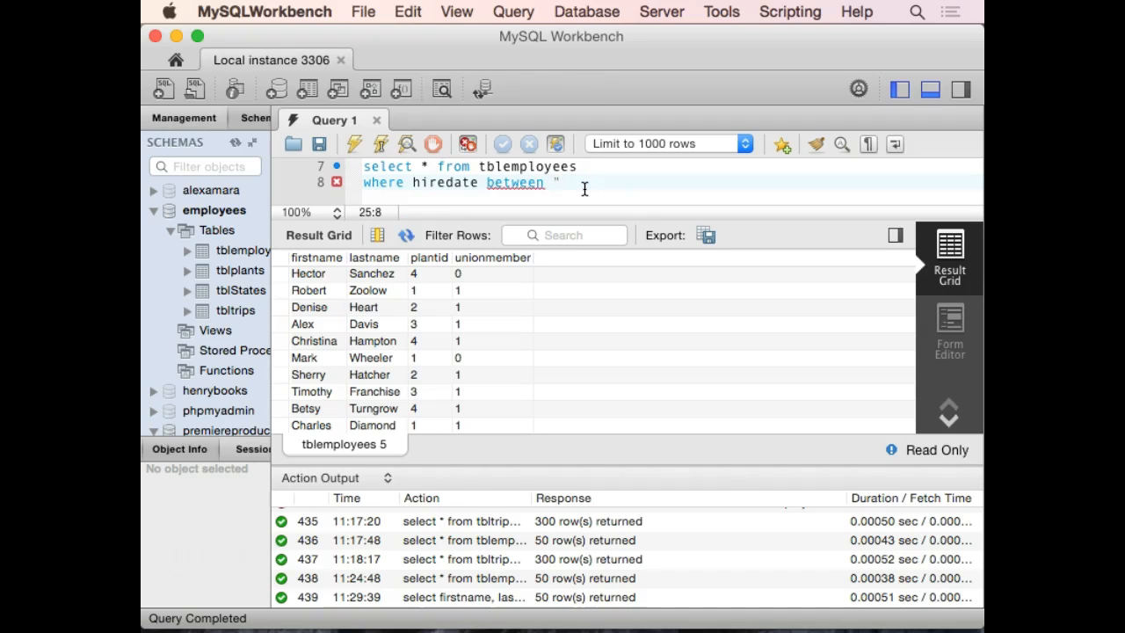
{"action": "type", "text": "1997-01-01\" and "}
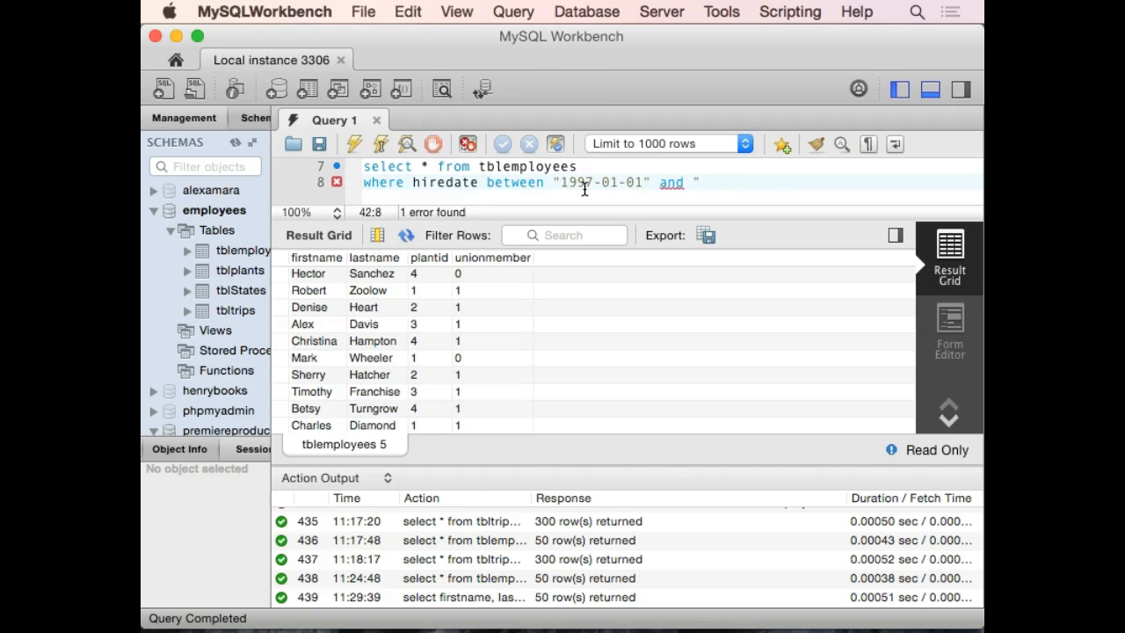
{"action": "type", "text": "\"o"}
{"action": "key", "text": "BackSpace"}
{"action": "type", "text": "2001-12-13"}
{"action": "key", "text": "BackSpace"}
{"action": "key", "text": "BackSpace"}
{"action": "type", "text": "31\""}
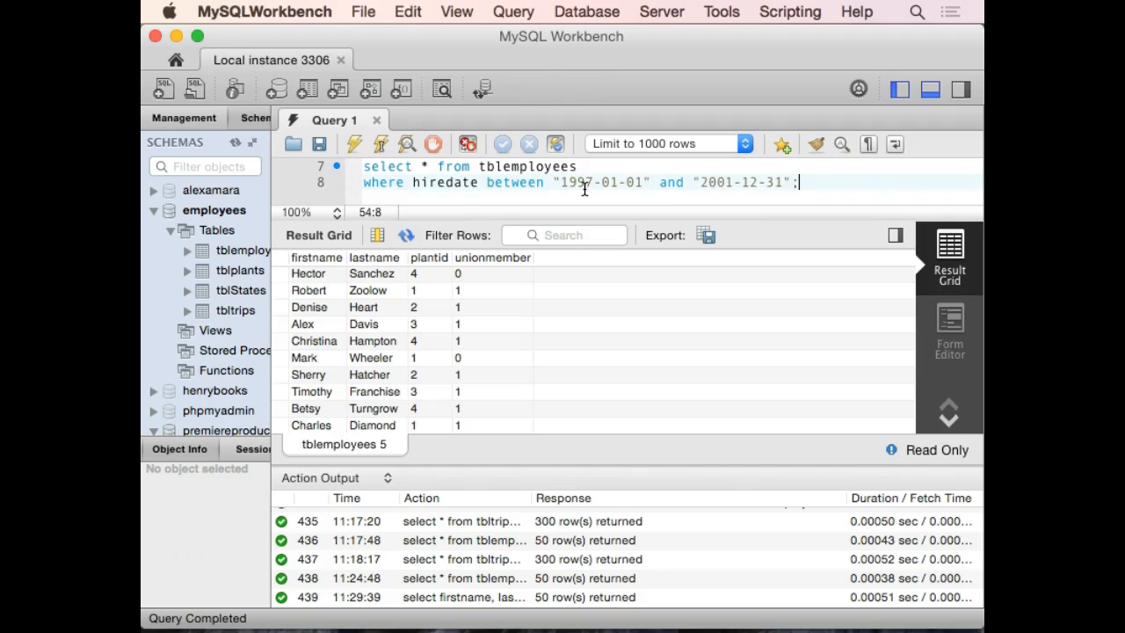
{"action": "type", "text": ";"}
Step: Load the Systems Analysis course page from the instructor's courses site in a new tab
{"action": "left_click", "coordinate": [312, 589]}
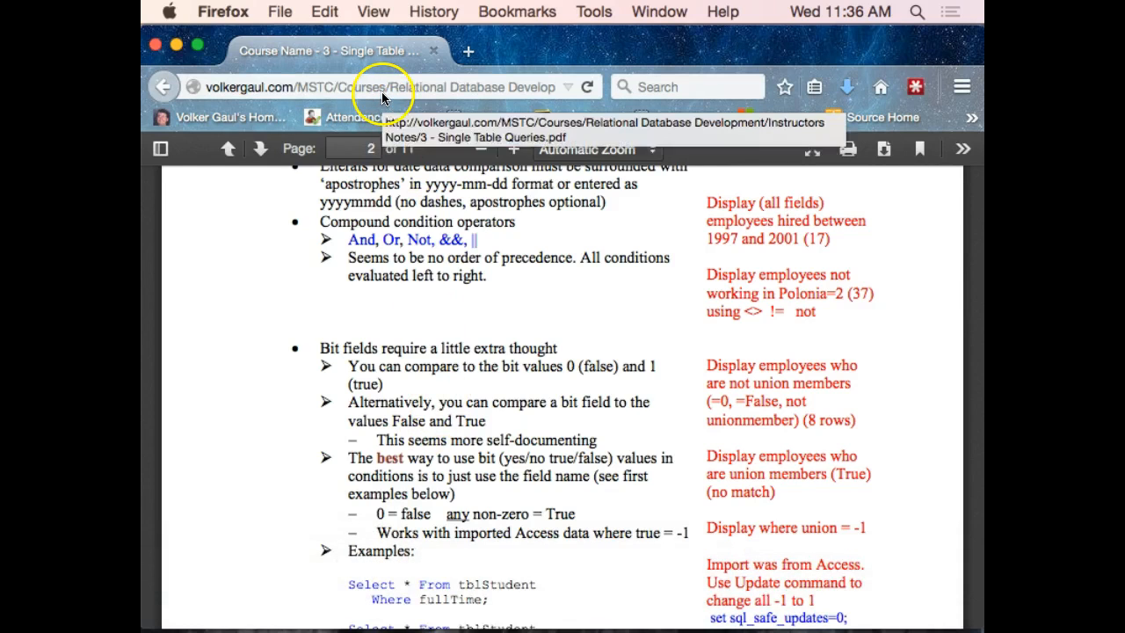
{"action": "left_click", "coordinate": [468, 51]}
{"action": "left_click", "coordinate": [229, 117]}
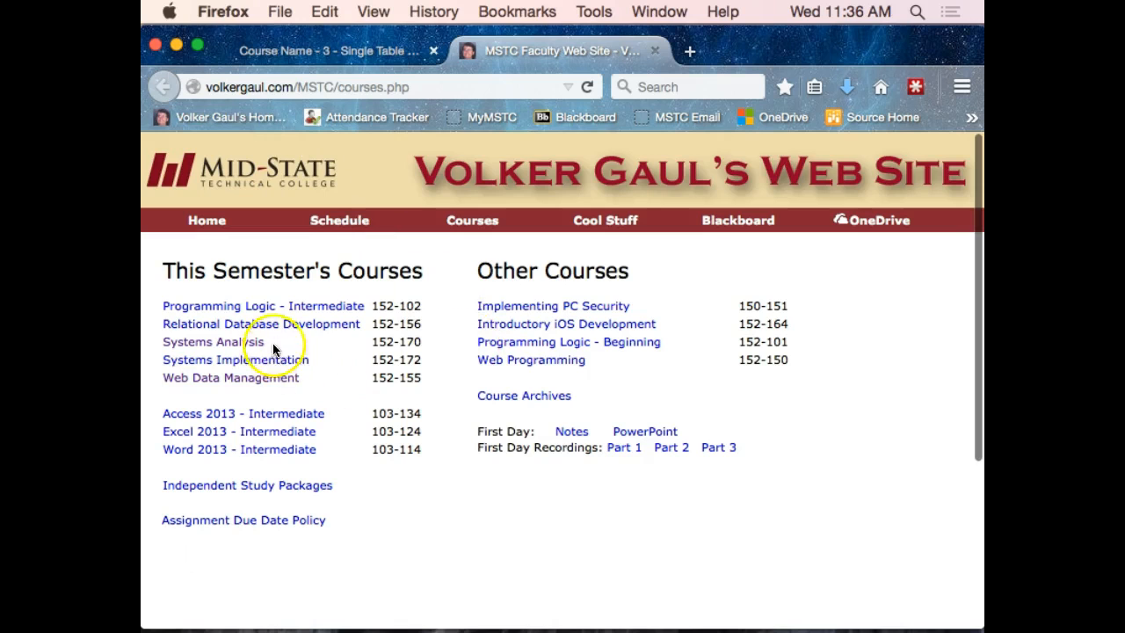
{"action": "left_click", "coordinate": [213, 341]}
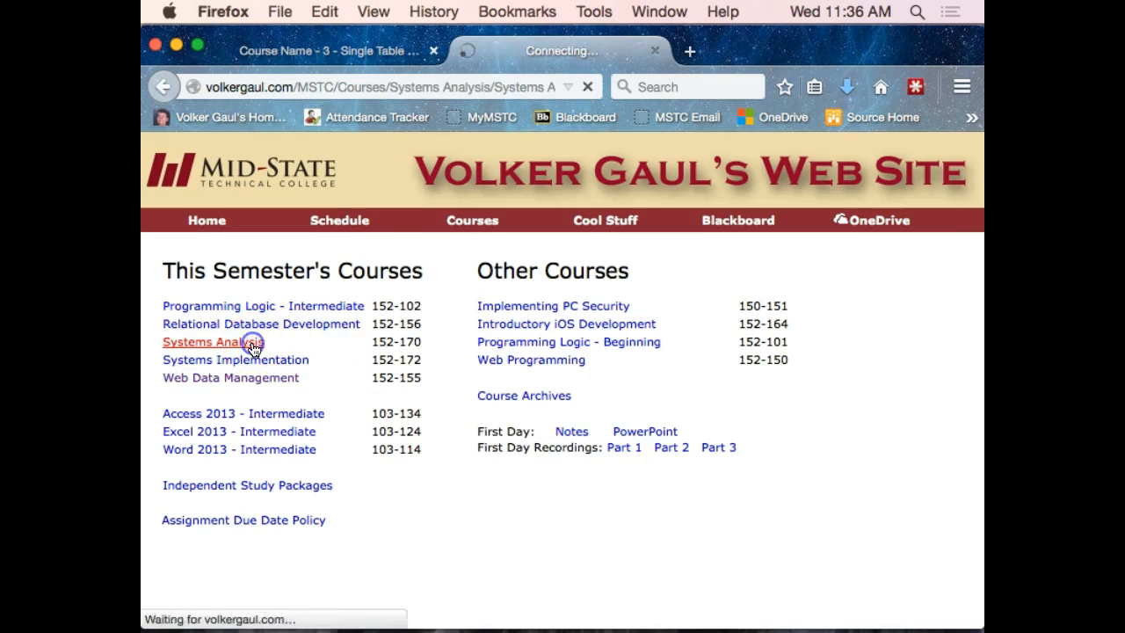
{"action": "scroll", "coordinate": [383, 375], "scroll_direction": "down", "scroll_amount": 2}
{"action": "scroll", "coordinate": [383, 375], "scroll_direction": "down", "scroll_amount": 5}
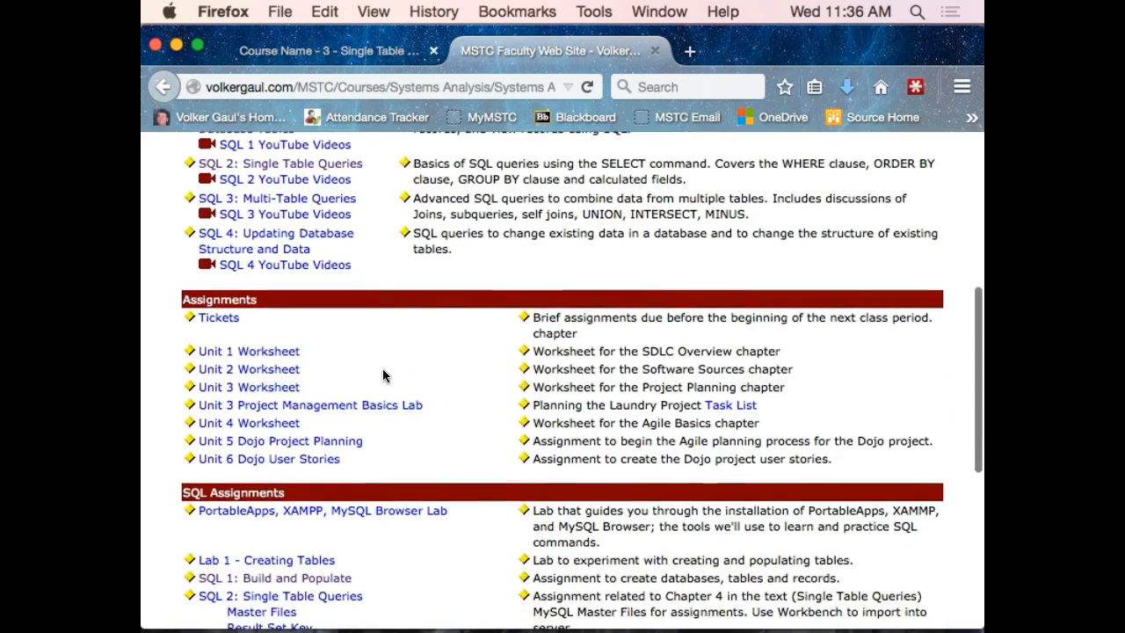
{"action": "scroll", "coordinate": [383, 375], "scroll_direction": "down", "scroll_amount": 5}
{"action": "scroll", "coordinate": [382, 375], "scroll_direction": "down", "scroll_amount": 1}
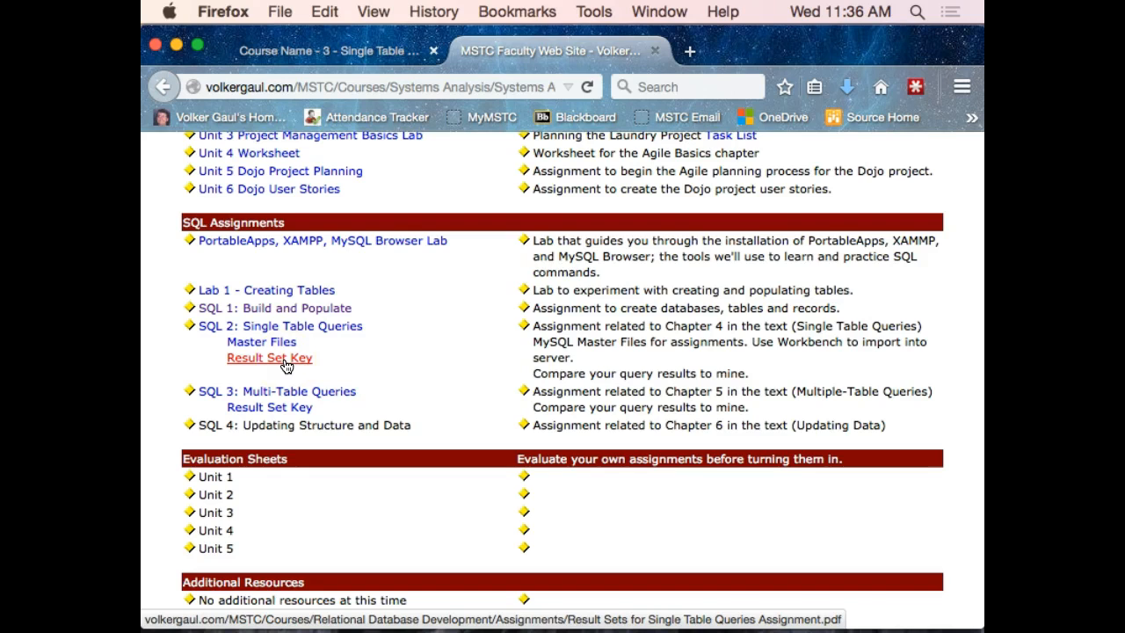
Step: Zoom the course page in twice and bring the SQL 2 assignment links into view
{"action": "key", "text": "super+plus"}
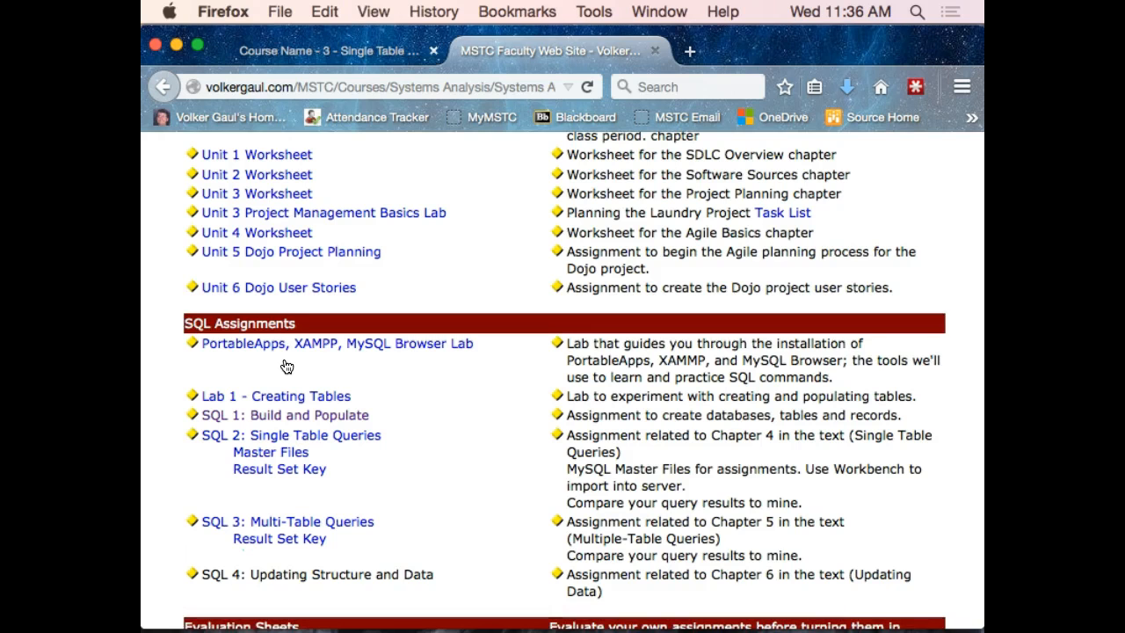
{"action": "key", "text": "super+plus"}
{"action": "scroll", "coordinate": [287, 366], "scroll_direction": "down", "scroll_amount": 5}
{"action": "scroll", "coordinate": [286, 366], "scroll_direction": "down", "scroll_amount": 5}
{"action": "scroll", "coordinate": [287, 367], "scroll_direction": "down", "scroll_amount": 3}
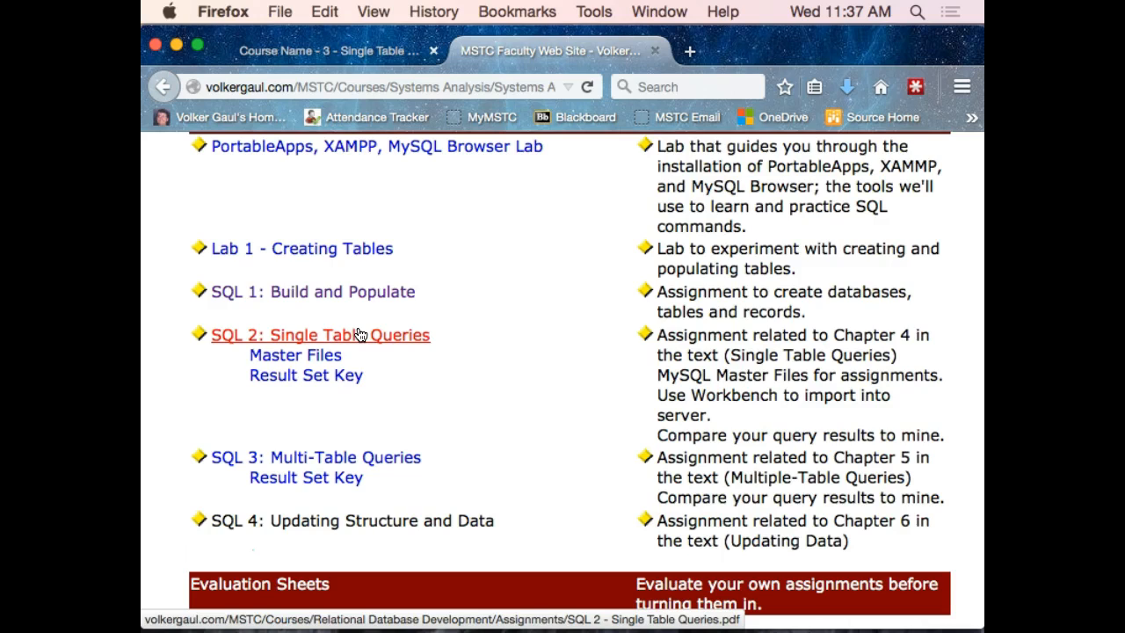
Step: View the Result Set Key PDF for single table queries down to page 2
{"action": "left_click", "coordinate": [330, 375]}
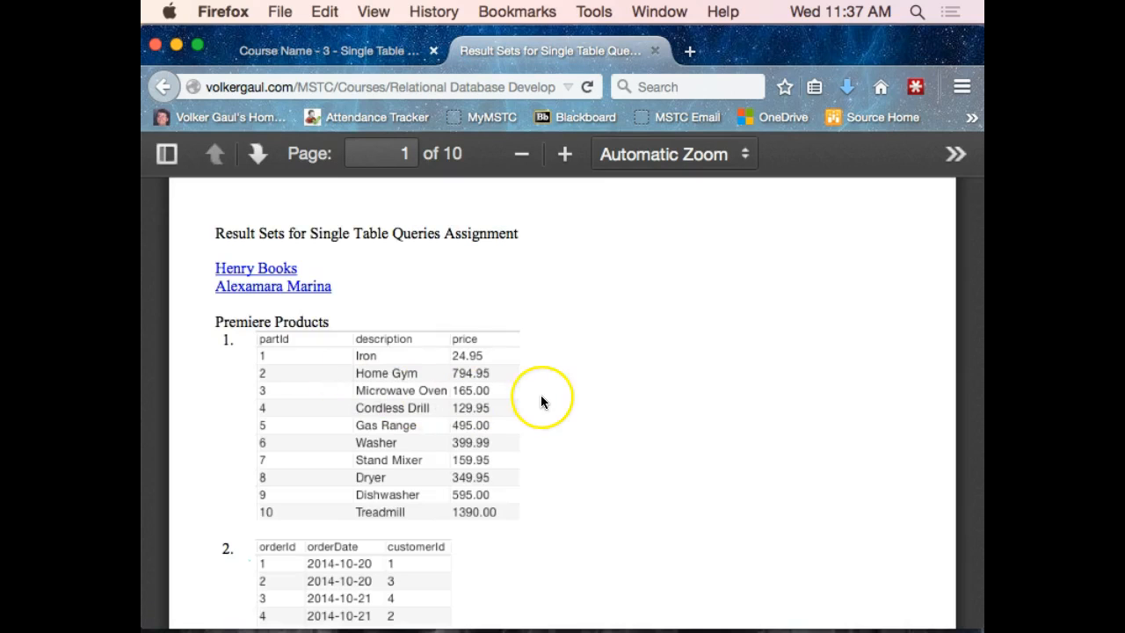
{"action": "scroll", "coordinate": [540, 401], "scroll_direction": "down", "scroll_amount": 4}
{"action": "scroll", "coordinate": [540, 401], "scroll_direction": "down", "scroll_amount": 4}
{"action": "scroll", "coordinate": [540, 401], "scroll_direction": "down", "scroll_amount": 4}
{"action": "scroll", "coordinate": [541, 402], "scroll_direction": "down", "scroll_amount": 4}
{"action": "scroll", "coordinate": [541, 402], "scroll_direction": "down", "scroll_amount": 3}
{"action": "scroll", "coordinate": [541, 401], "scroll_direction": "down", "scroll_amount": 3}
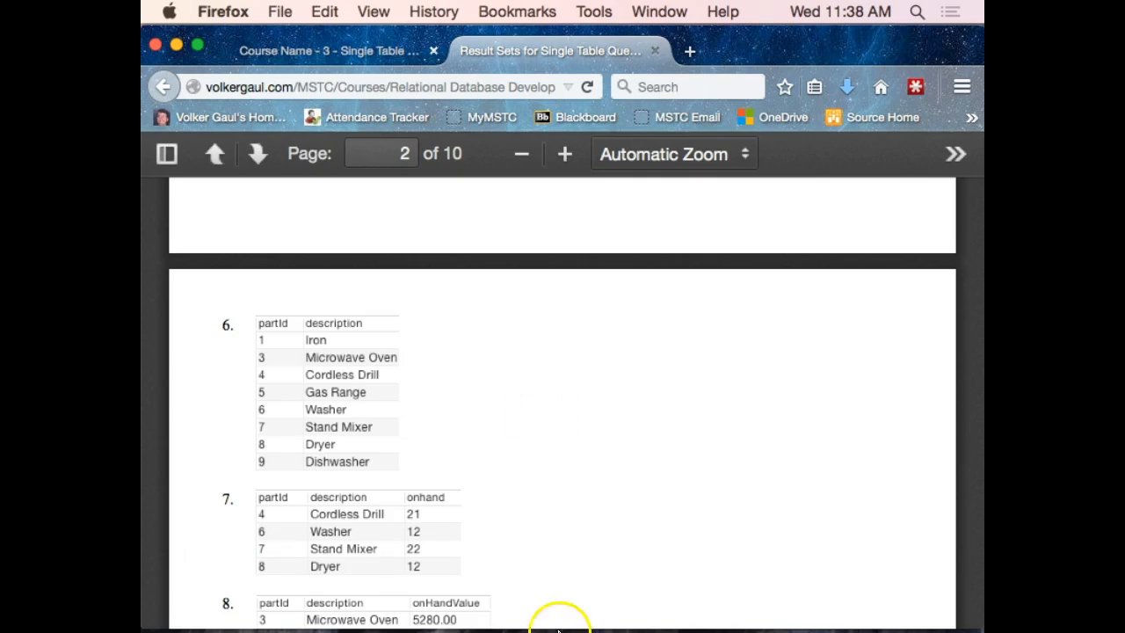
{"action": "mouse_move", "coordinate": [537, 582]}
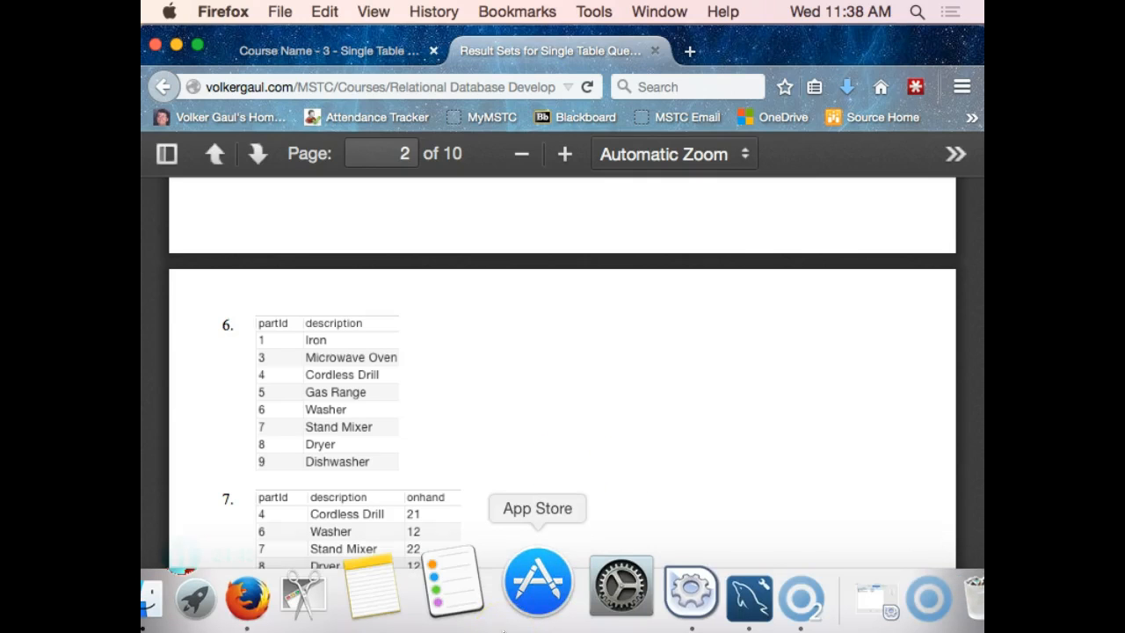
Step: Run the hire-date between query in MySQL Workbench, returning 17 rows, then remove the opening quote before 1997
{"action": "left_click", "coordinate": [678, 584]}
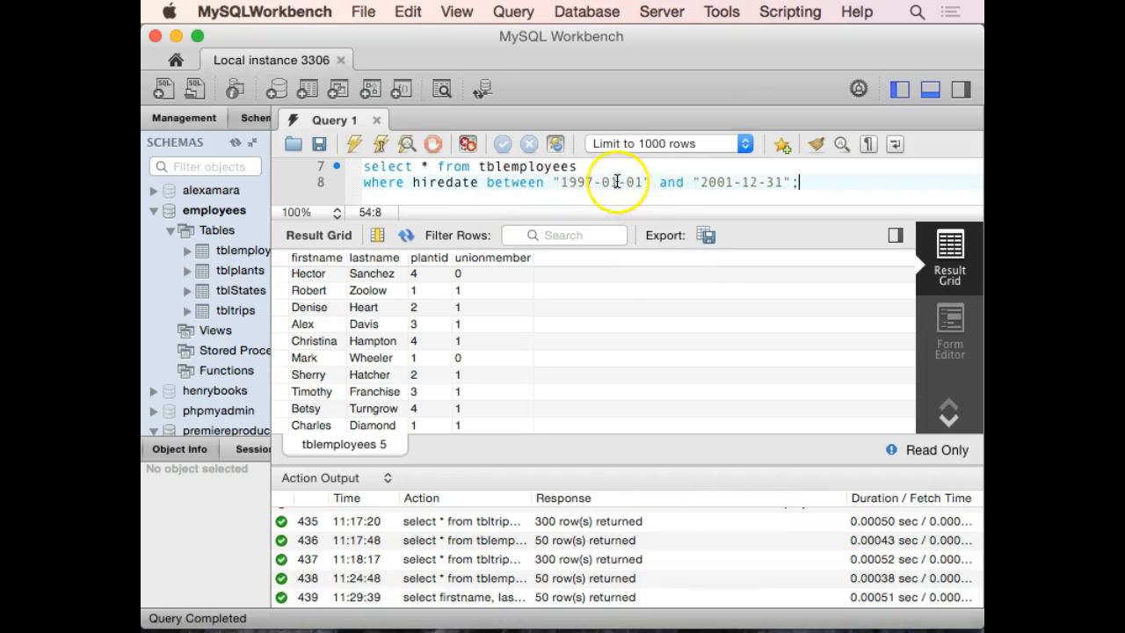
{"action": "left_click", "coordinate": [561, 182]}
{"action": "key", "text": "BackSpace"}
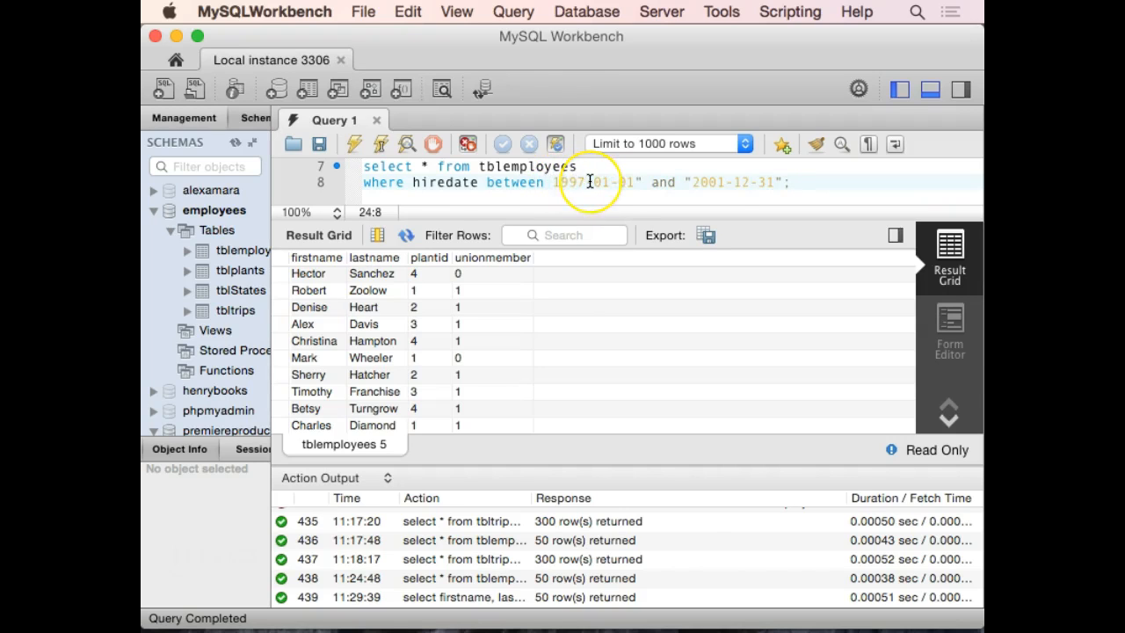
{"action": "type", "text": "\""}
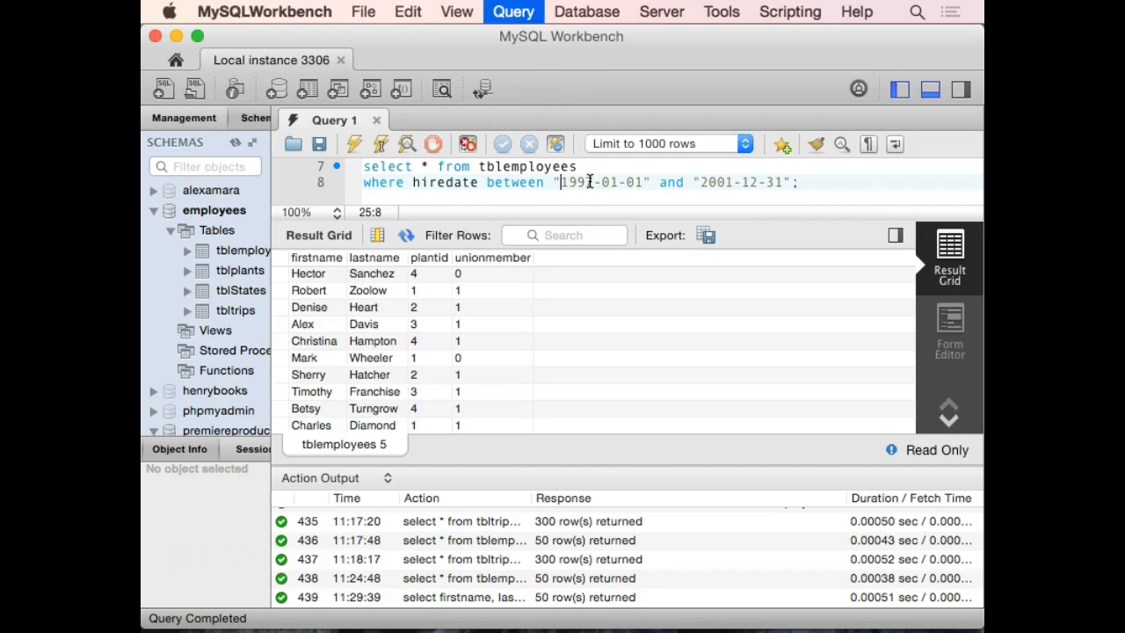
{"action": "key", "text": "super+Return"}
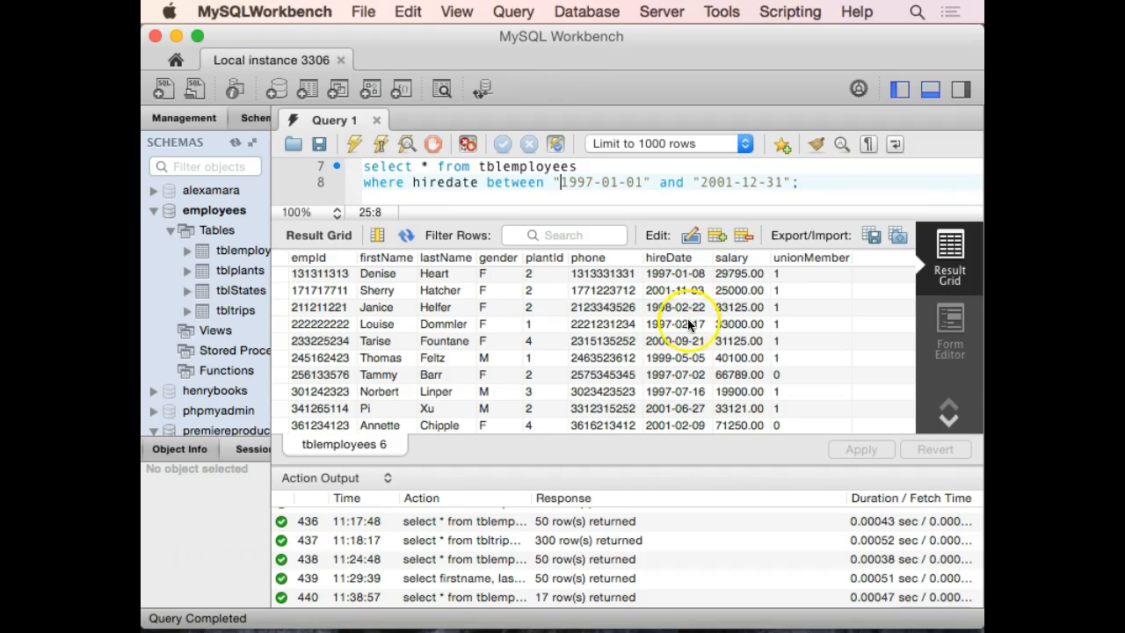
{"action": "scroll", "coordinate": [689, 352], "scroll_direction": "down", "scroll_amount": 5}
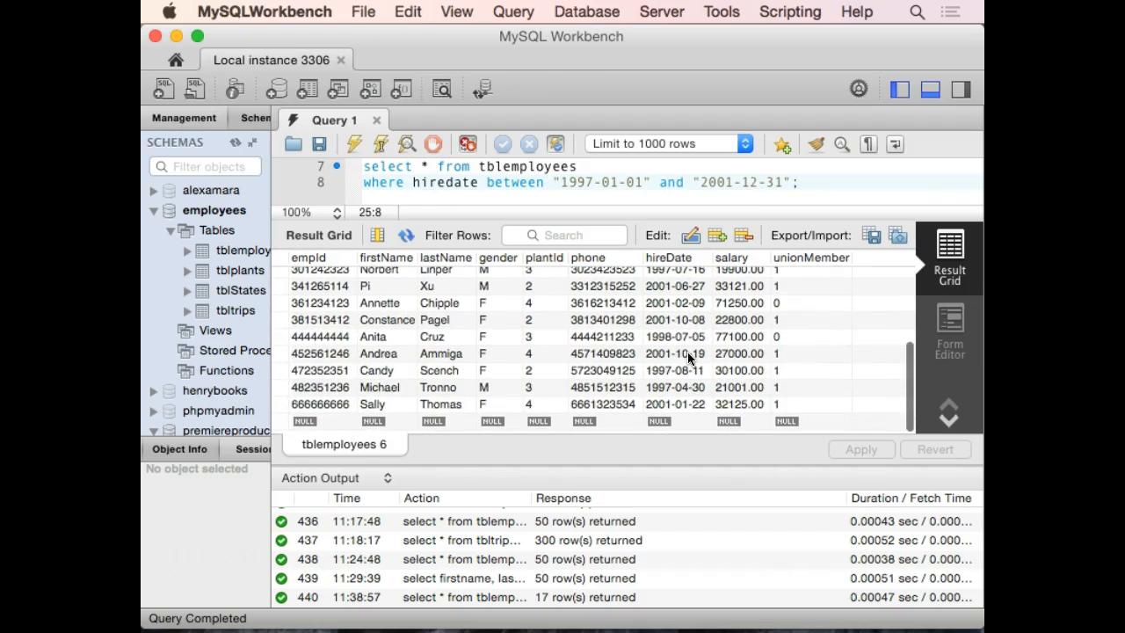
{"action": "scroll", "coordinate": [687, 351], "scroll_direction": "up", "scroll_amount": 3}
{"action": "scroll", "coordinate": [687, 352], "scroll_direction": "up", "scroll_amount": 4}
{"action": "scroll", "coordinate": [687, 351], "scroll_direction": "up", "scroll_amount": 3}
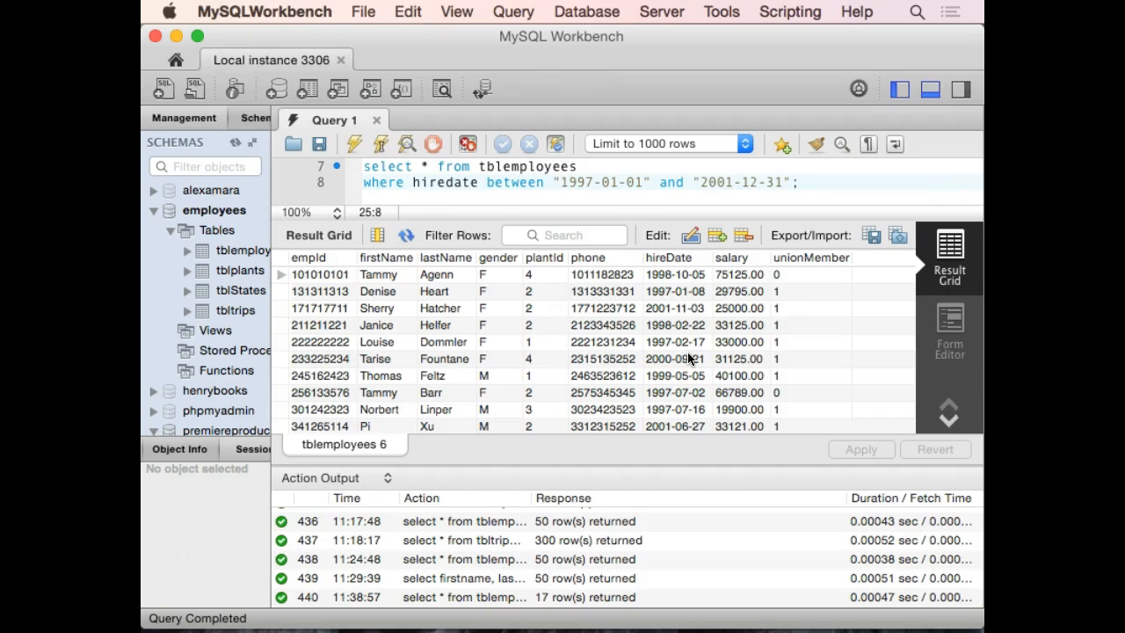
Step: Change the start date to unquoted 19970101 and rerun the query, still returning 17 rows
{"action": "key", "text": "BackSpace"}
{"action": "key", "text": "Right"}
{"action": "key", "text": "Right"}
{"action": "key", "text": "Right"}
{"action": "key", "text": "Right"}
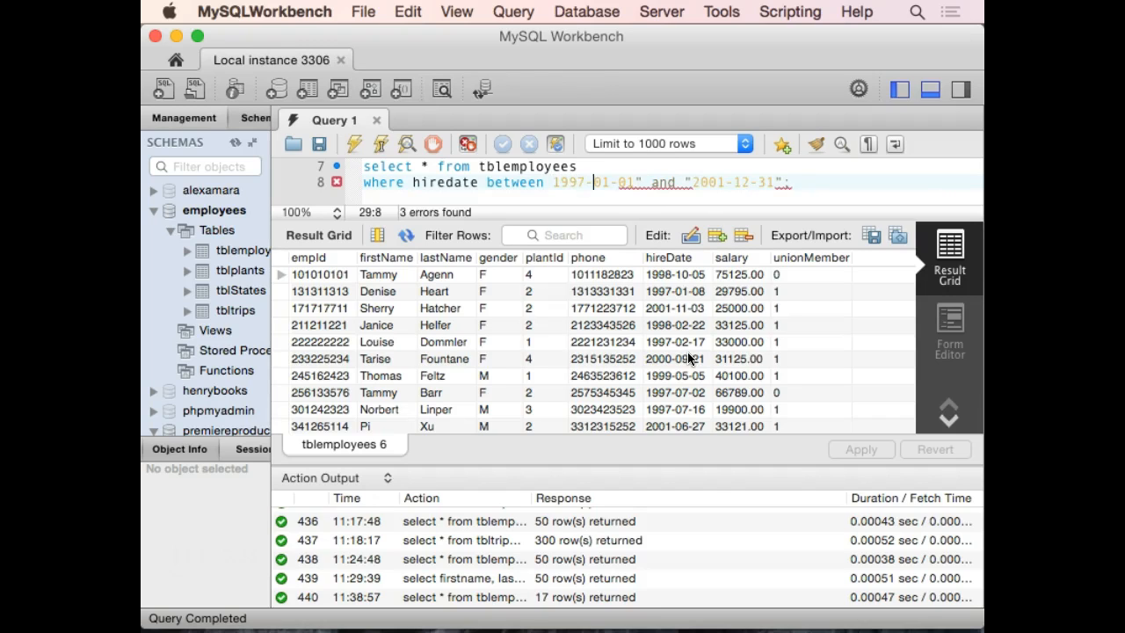
{"action": "key", "text": "Delete"}
{"action": "key", "text": "Right"}
{"action": "key", "text": "Right"}
{"action": "key", "text": "Right"}
{"action": "key", "text": "Delete"}
{"action": "key", "text": "Right"}
{"action": "key", "text": "Right"}
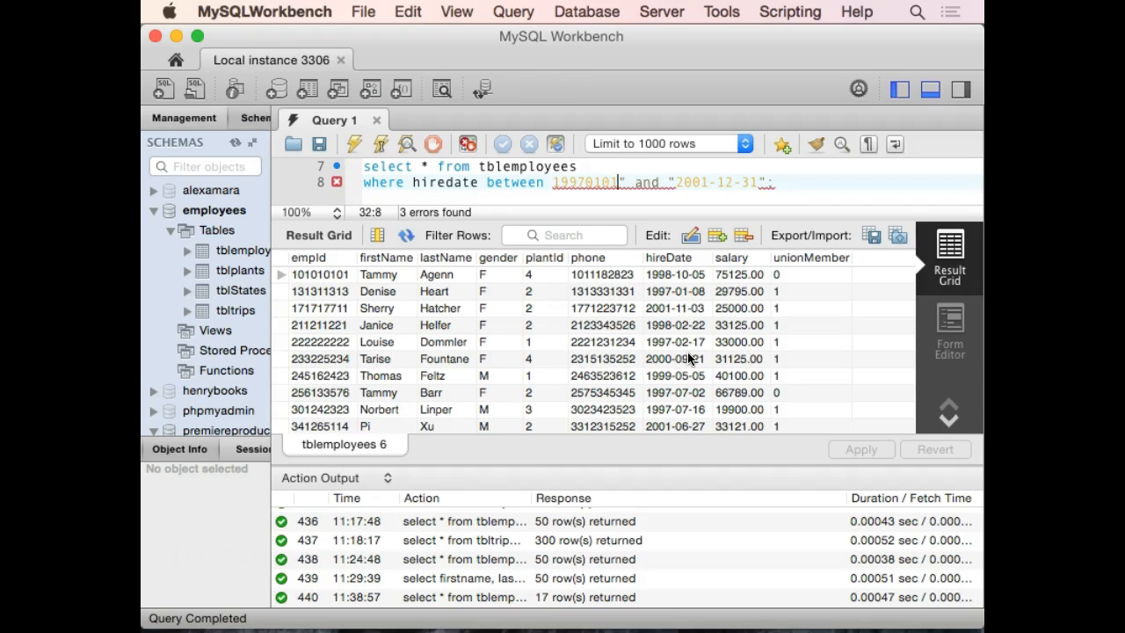
{"action": "type", "text": "\"\\"}
{"action": "key", "text": "BackSpace"}
{"action": "key", "text": "BackSpace"}
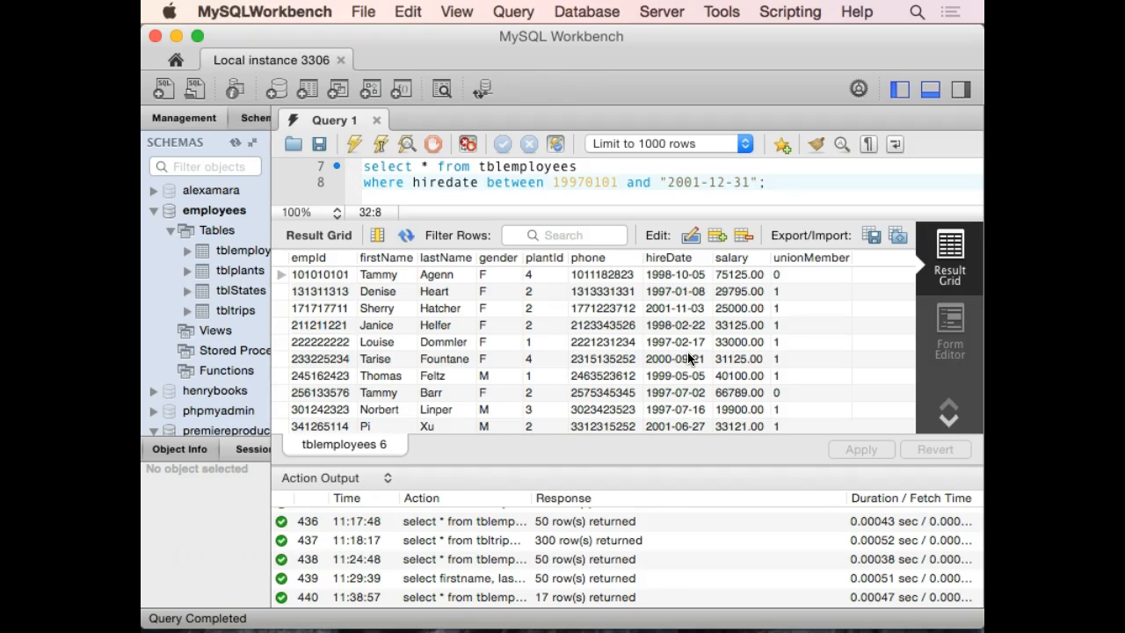
{"action": "key", "text": "super+Return"}
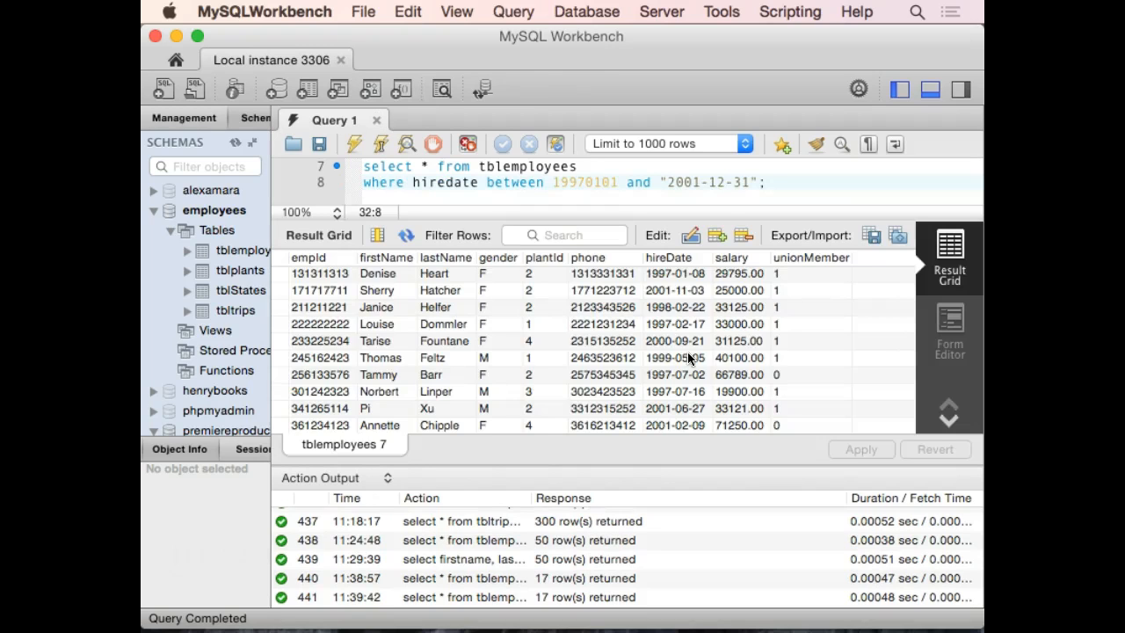
Step: Replace and with && between the dates and rerun, producing error 1064
{"action": "double_click", "coordinate": [641, 181]}
{"action": "type", "text": "&&"}
{"action": "key", "text": "ctrl+Return"}
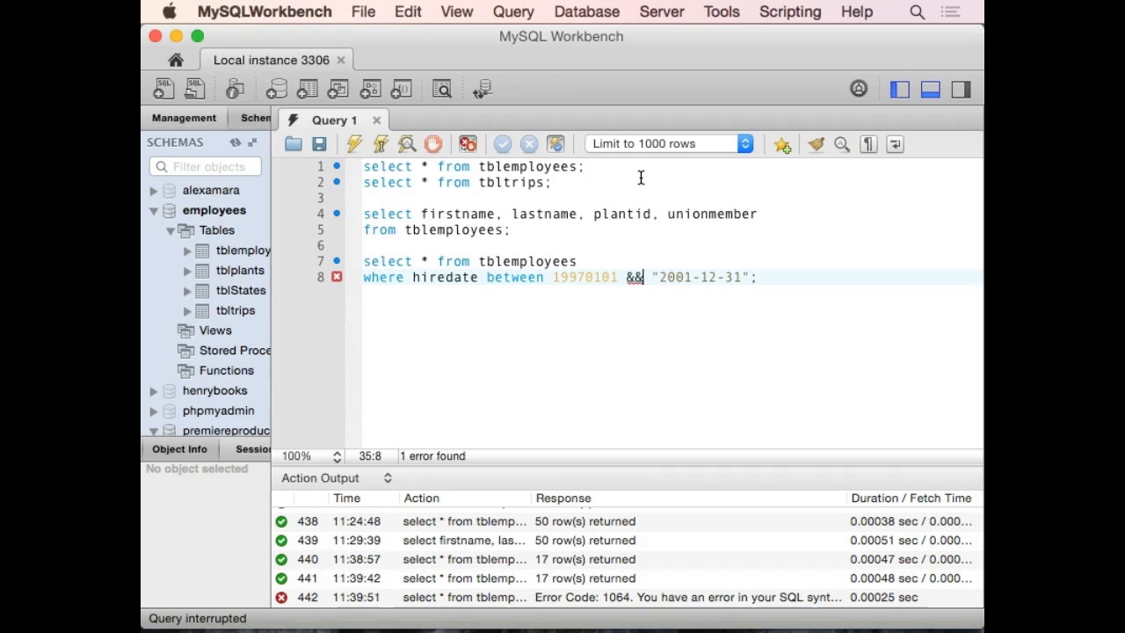
Step: Remove the && and undo edits back to quoted "1997-01-01" and "2001-12-31" joined by and
{"action": "key", "text": "BackSpace"}
{"action": "key", "text": "BackSpace"}
{"action": "key", "text": "BackSpace"}
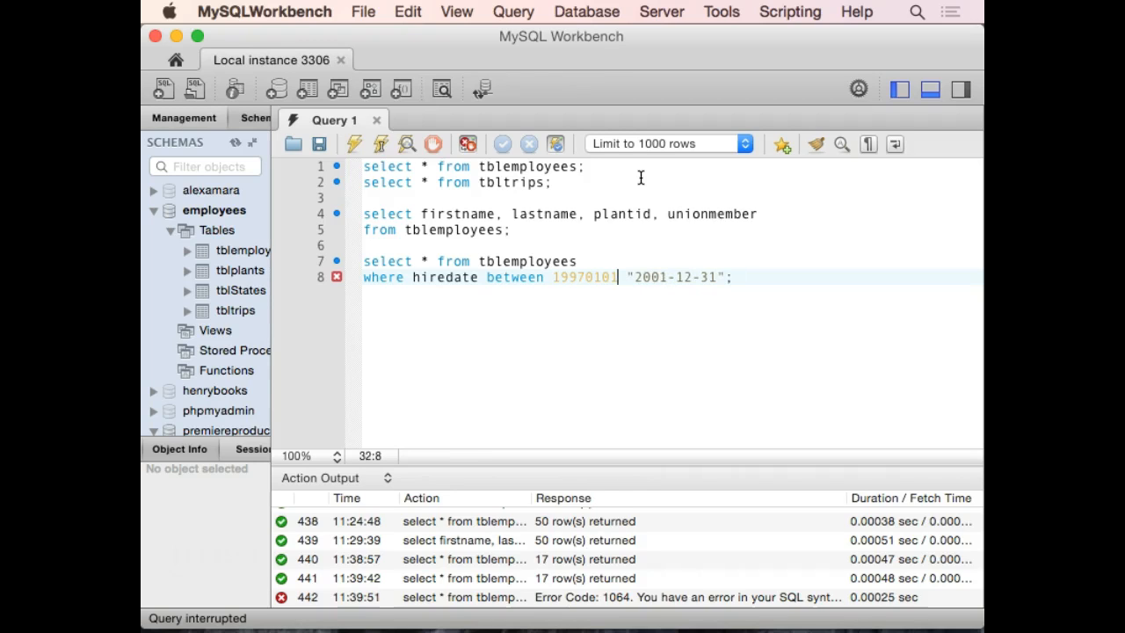
{"action": "type", "text": "and"}
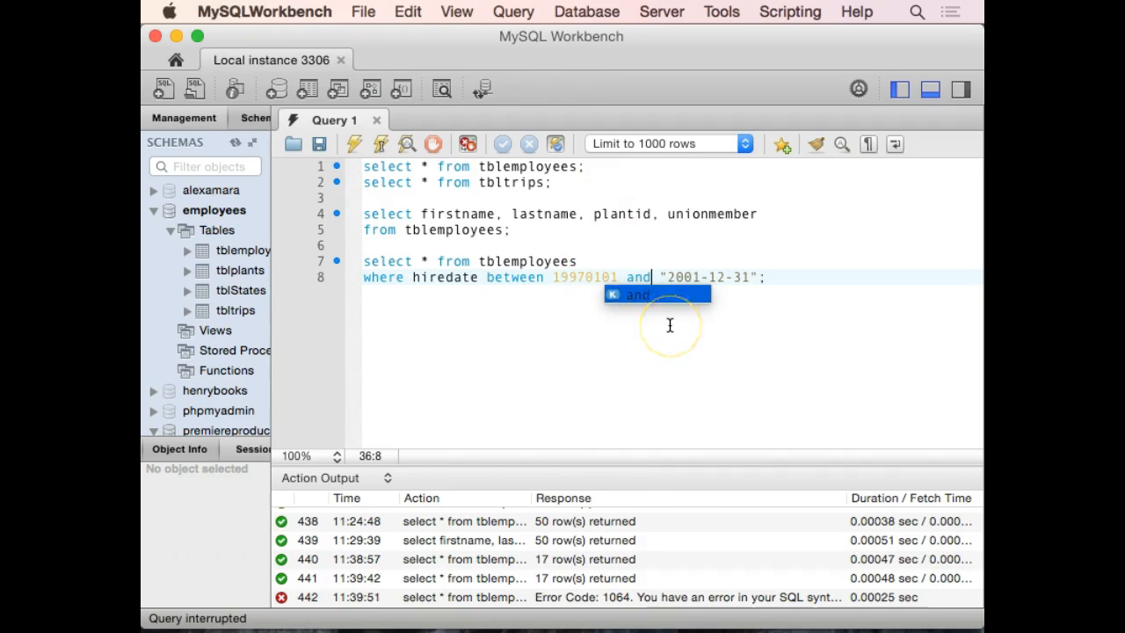
{"action": "key", "text": "super+z"}
{"action": "key", "text": "super+z"}
{"action": "key", "text": "super+z"}
{"action": "key", "text": "super+z"}
{"action": "key", "text": "super+z"}
{"action": "key", "text": "super+z"}
{"action": "key", "text": "super+z"}
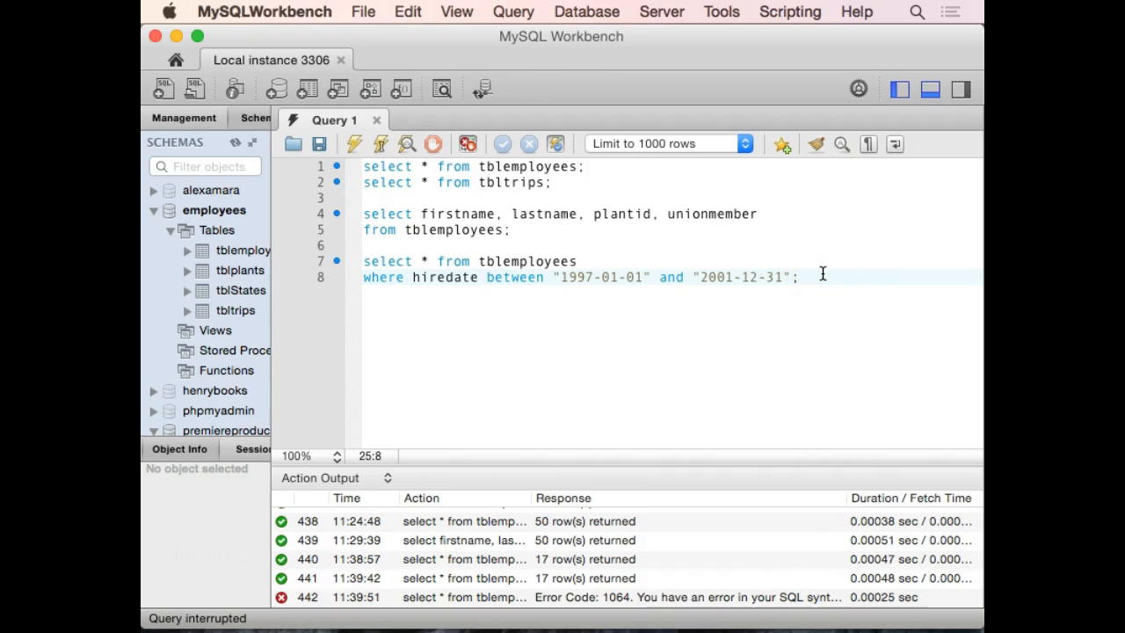
Step: Duplicate the date-range query onto lines 10-11 below the original
{"action": "left_click_drag", "start_coordinate": [802, 277], "coordinate": [357, 261]}
{"action": "key", "text": "super+c"}
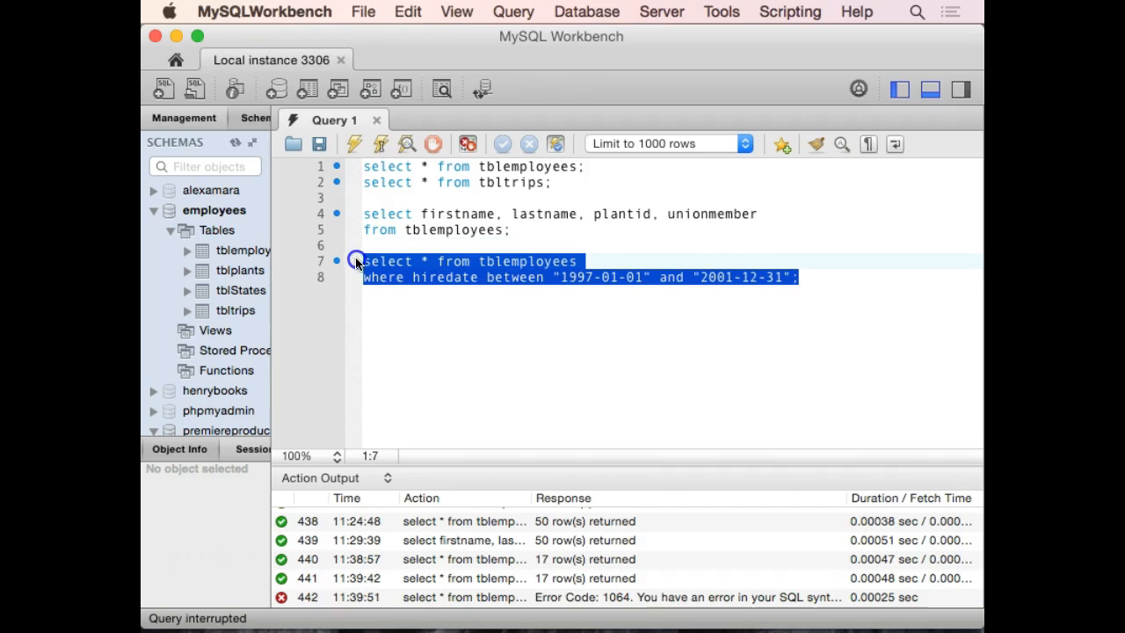
{"action": "left_click", "coordinate": [368, 312]}
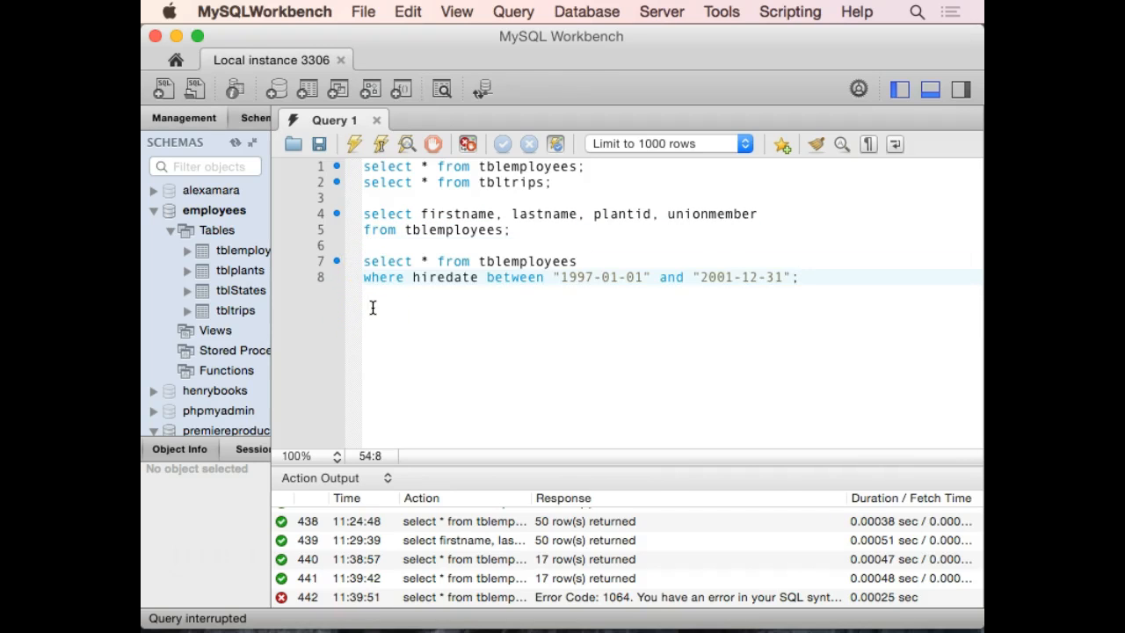
{"action": "key", "text": "Return"}
{"action": "key", "text": "Return"}
{"action": "key", "text": "super+v"}
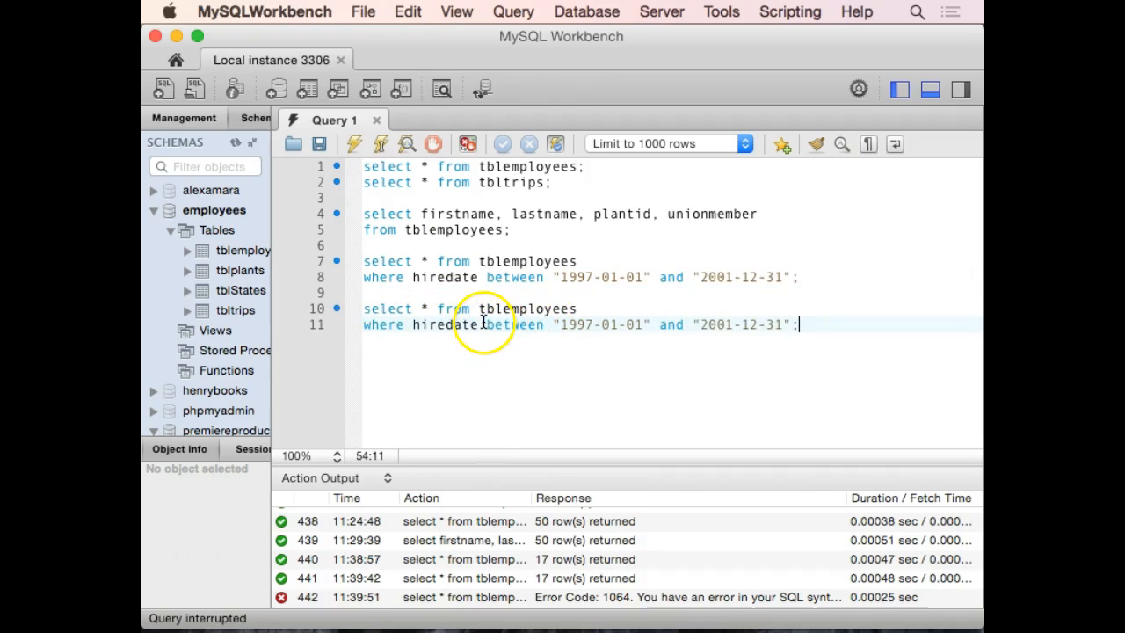
Step: Rewrite line 11 as hiredate >= "1997-01-01" and hiredate <= "2001-12-31"
{"action": "left_click_drag", "start_coordinate": [486, 324], "coordinate": [793, 328]}
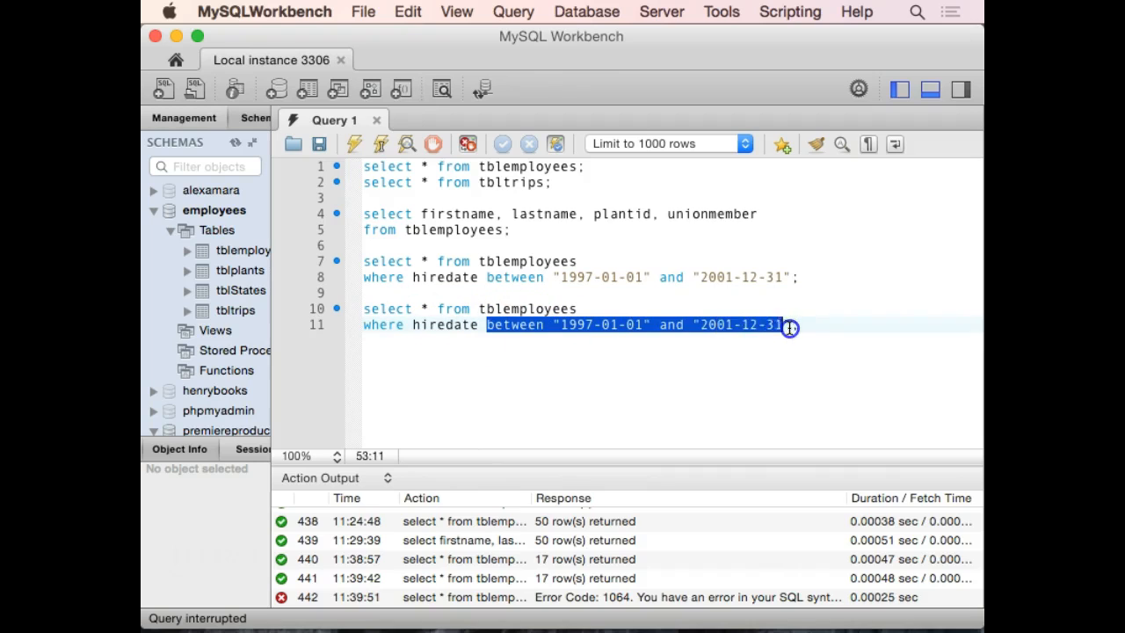
{"action": "key", "text": "BackSpace"}
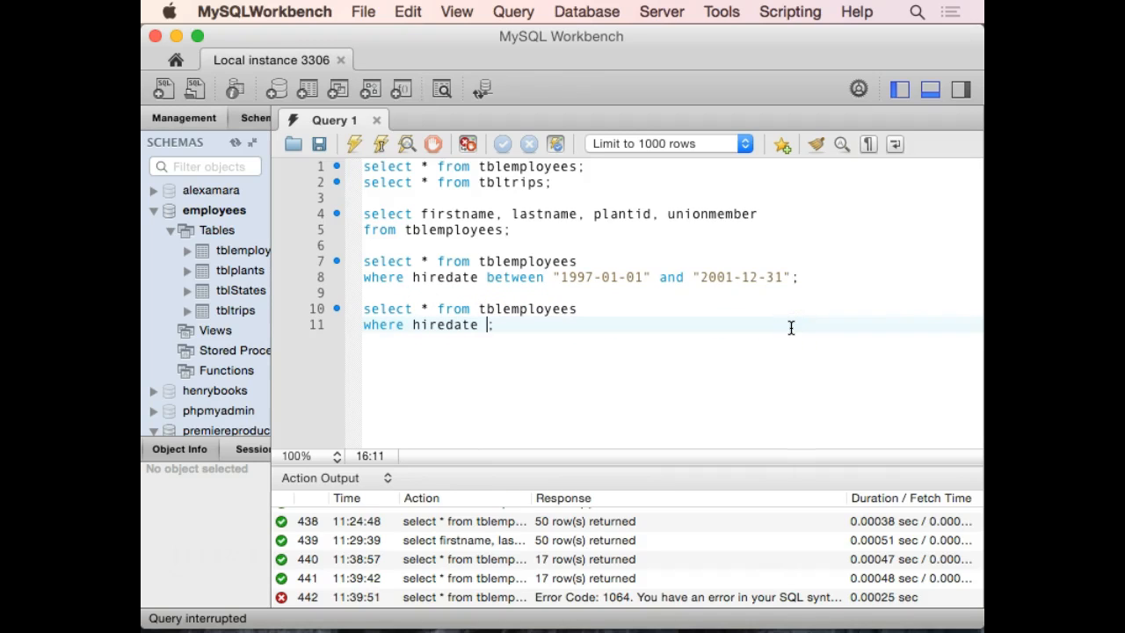
{"action": "type", "text": ">= \""}
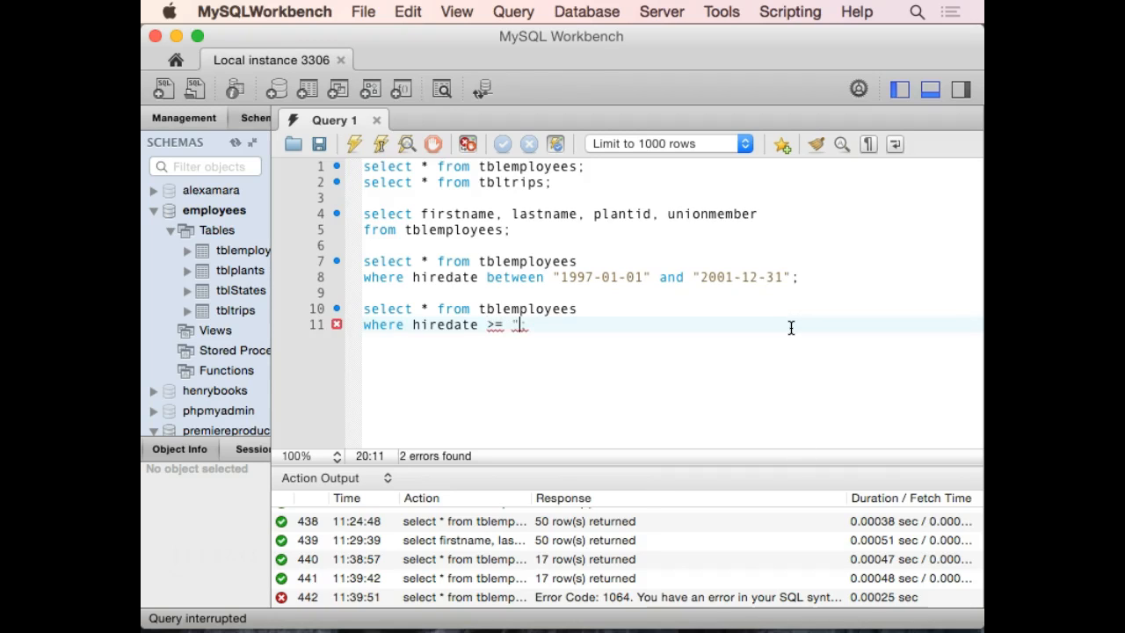
{"action": "type", "text": "1997-"}
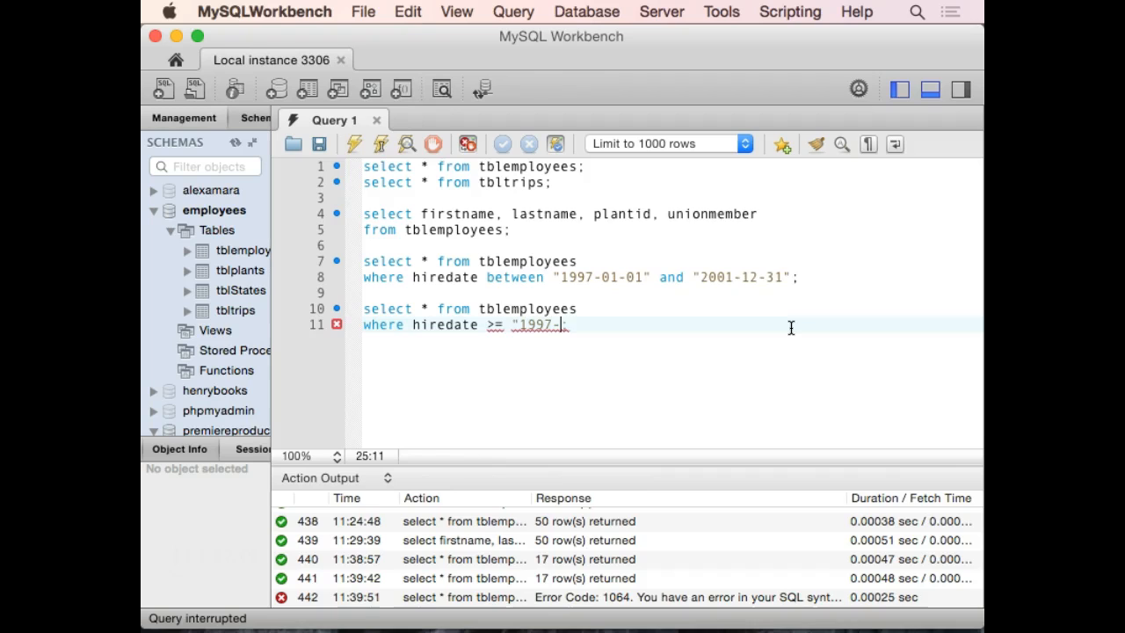
{"action": "type", "text": "01-01\""}
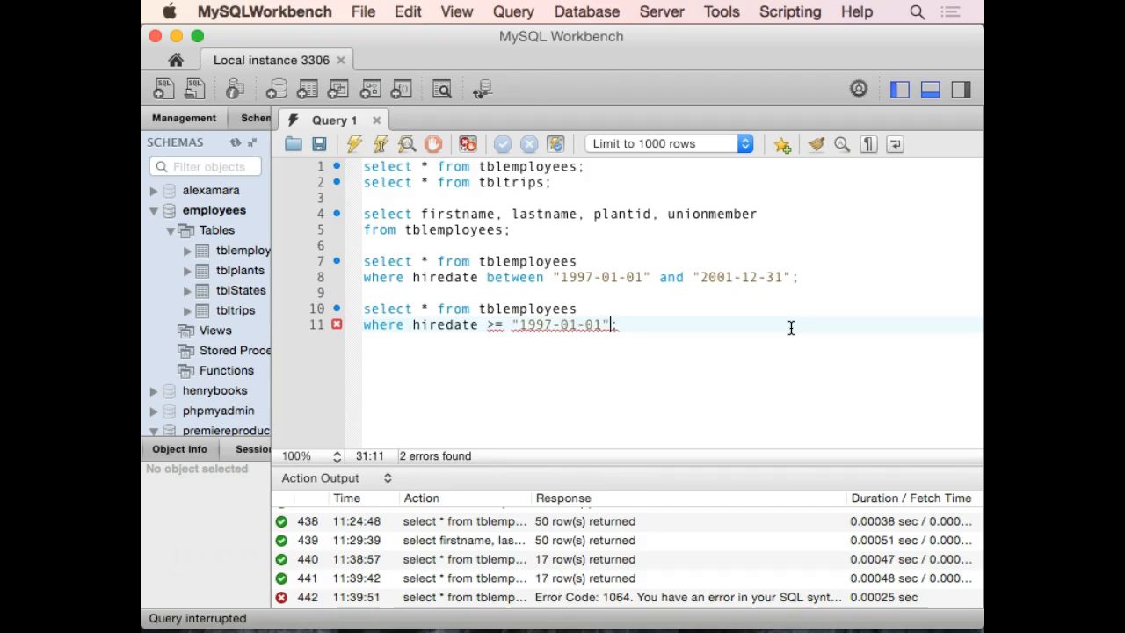
{"action": "type", "text": " and "}
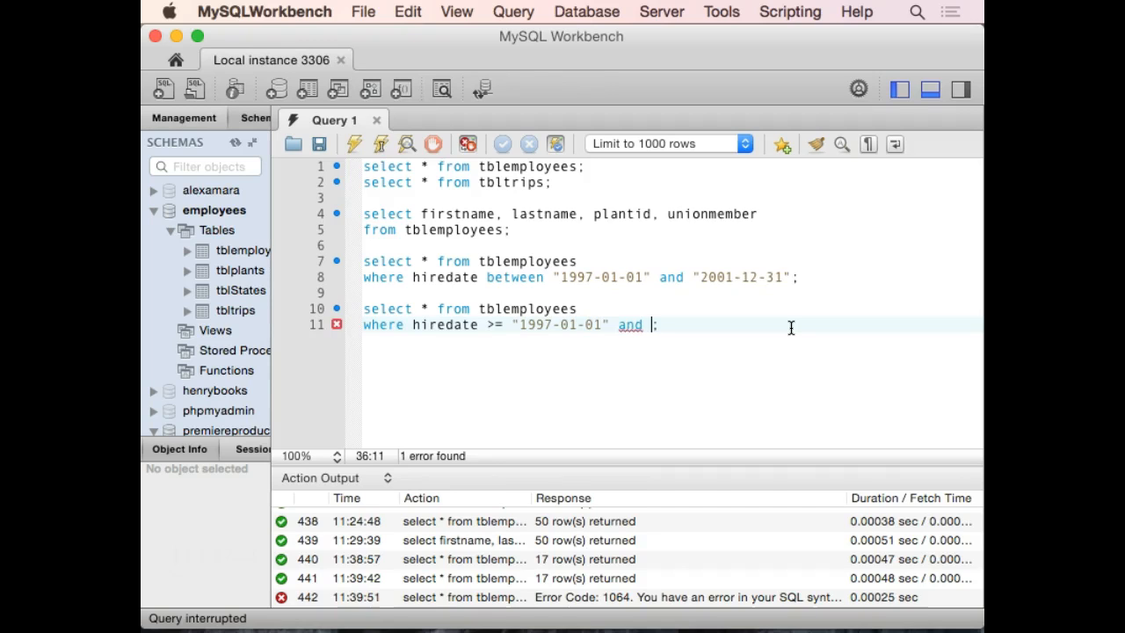
{"action": "type", "text": "hiredate"}
{"action": "type", "text": " ="}
{"action": "key", "text": "BackSpace"}
{"action": "key", "text": "BackSpace"}
{"action": "type", "text": "<=\"2001-12-31\""}
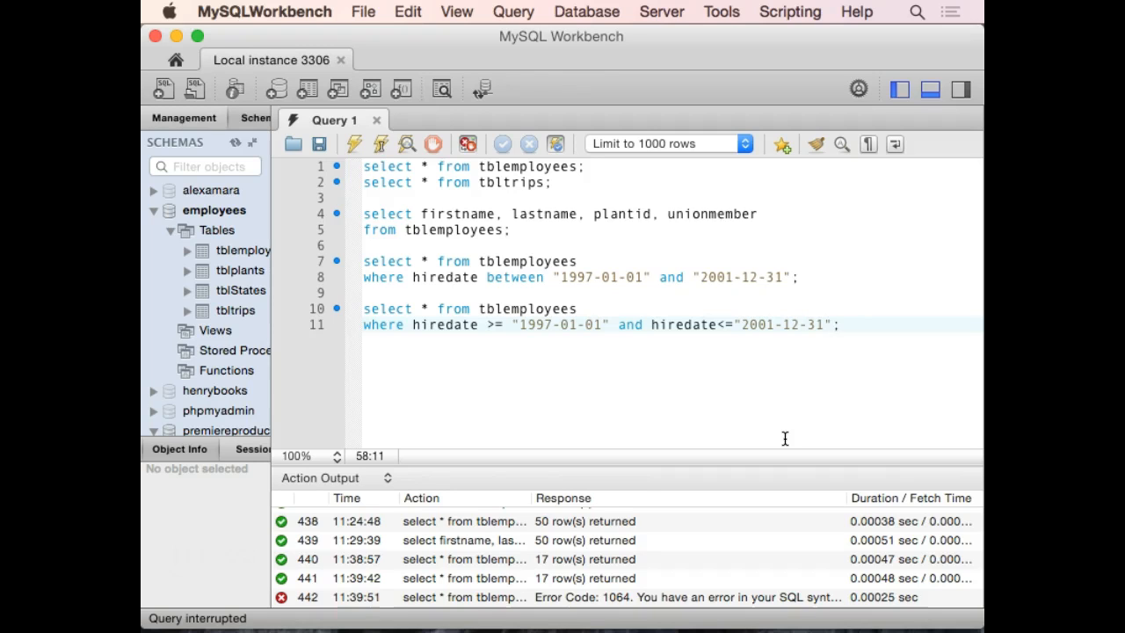
Step: Run the >=/<= query for 17 rows, then swap and for && and rerun with the same result
{"action": "key", "text": "super+Return"}
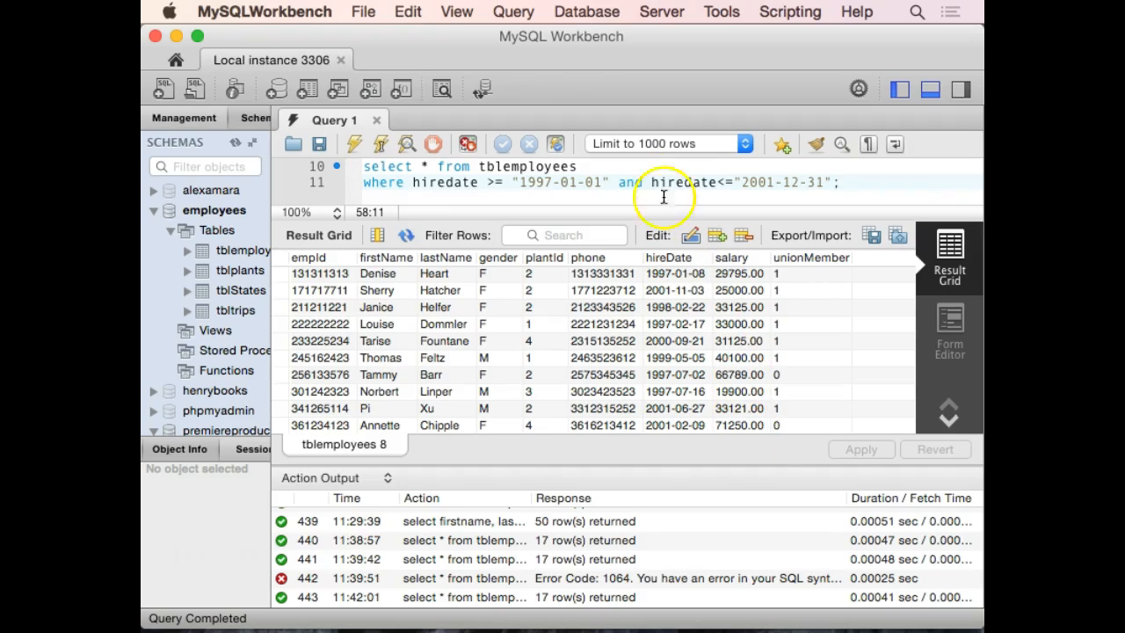
{"action": "double_click", "coordinate": [631, 182]}
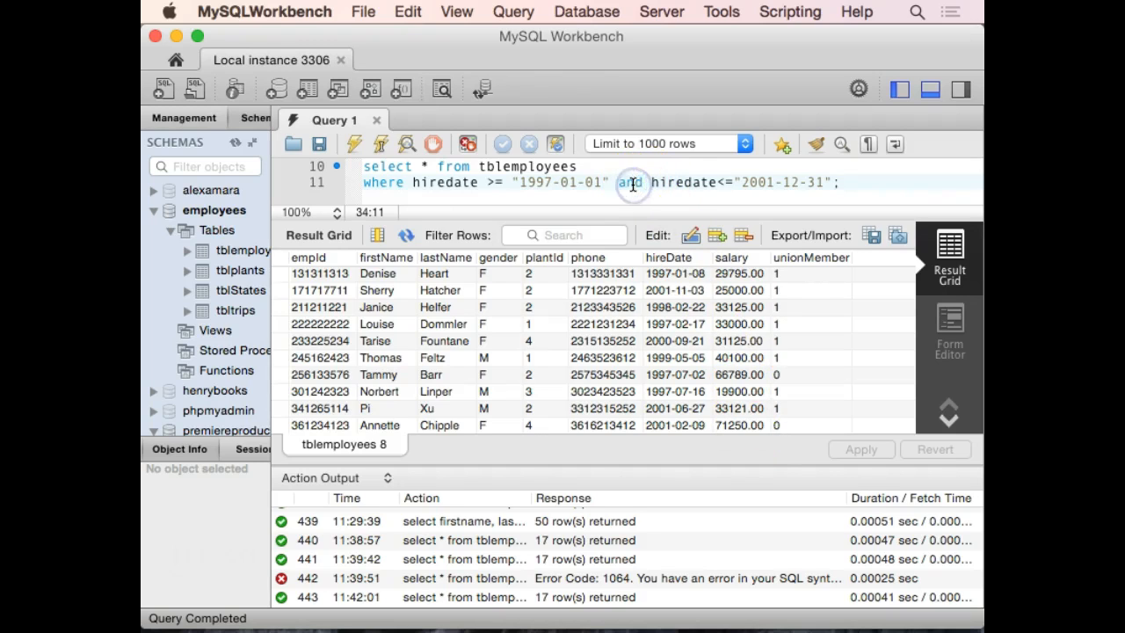
{"action": "type", "text": "&&"}
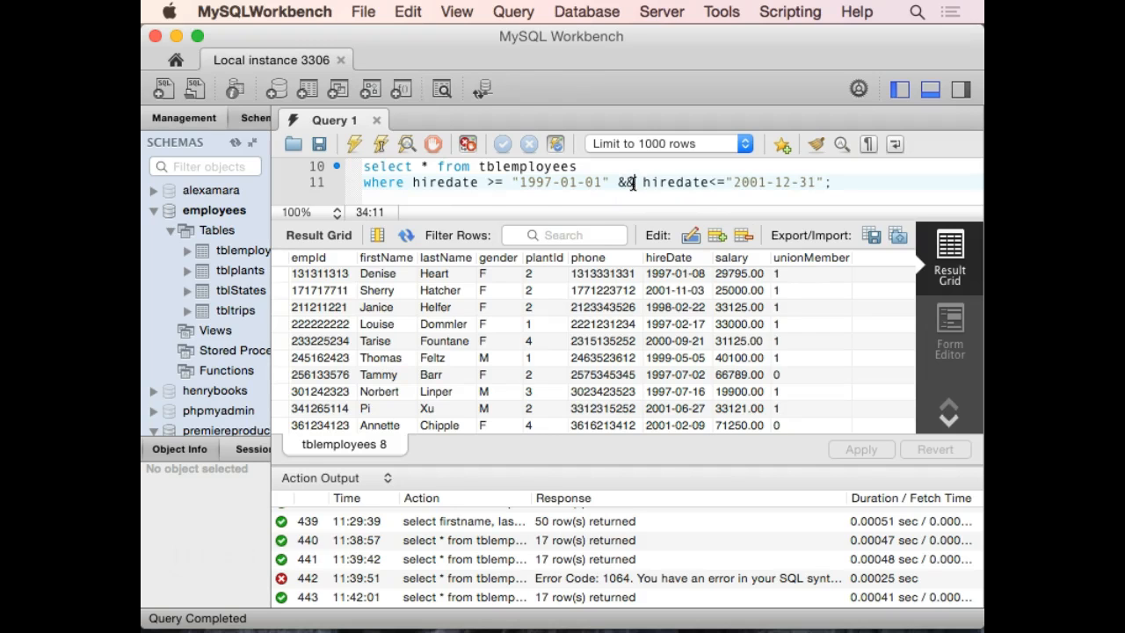
{"action": "key", "text": "super+Return"}
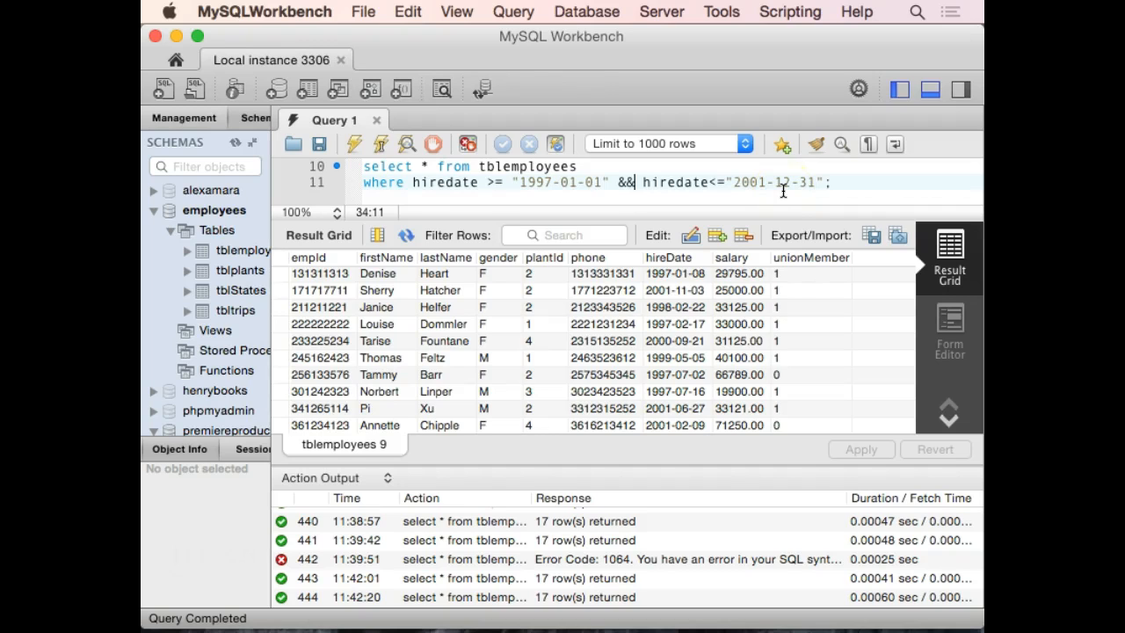
{"action": "left_click", "coordinate": [708, 182]}
{"action": "key", "text": "BackSpace"}
{"action": "key", "text": "BackSpace"}
{"action": "key", "text": "BackSpace"}
{"action": "key", "text": "BackSpace"}
{"action": "key", "text": "BackSpace"}
{"action": "key", "text": "BackSpace"}
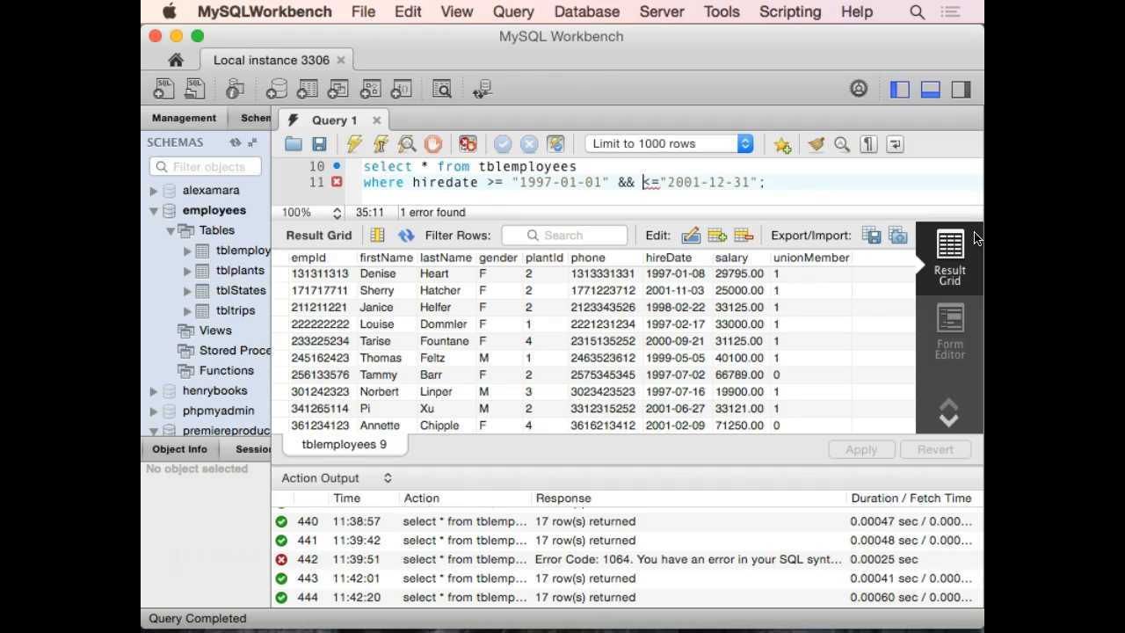
{"action": "type", "text": "hred"}
{"action": "key", "text": "BackSpace"}
{"action": "key", "text": "BackSpace"}
{"action": "key", "text": "BackSpace"}
{"action": "type", "text": "iredate"}
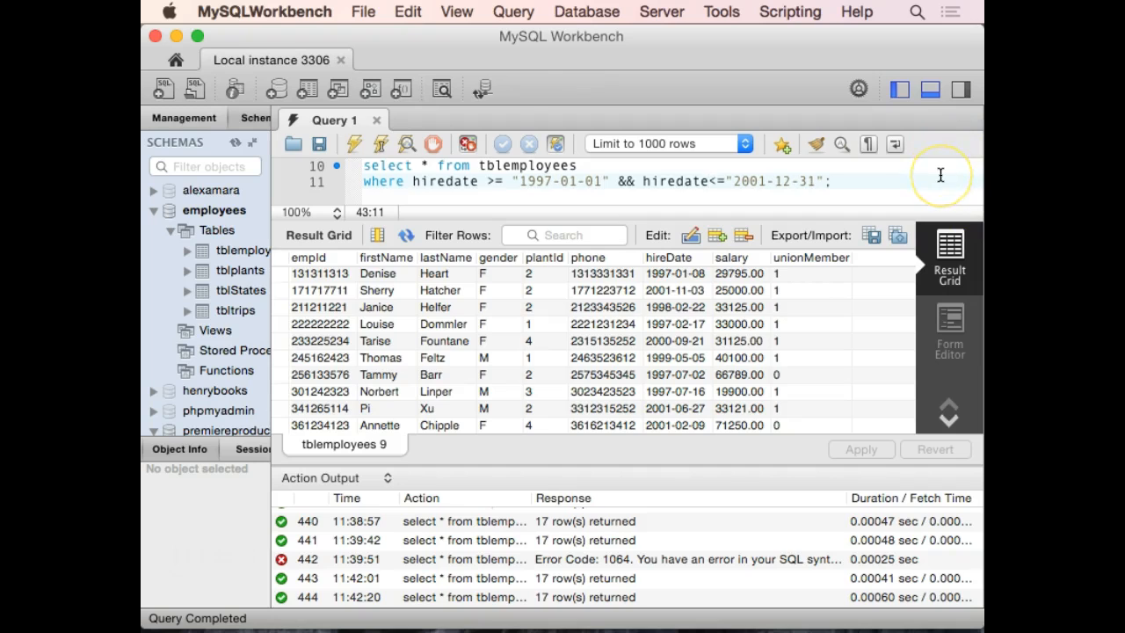
{"action": "scroll", "coordinate": [940, 176], "scroll_direction": "up", "scroll_amount": 3}
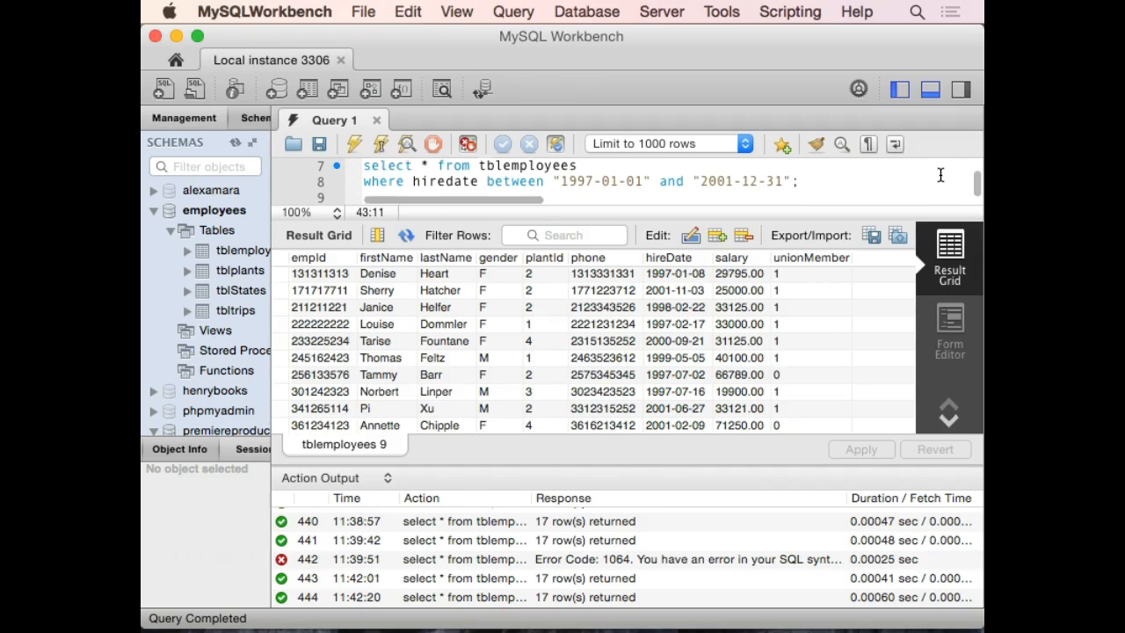
{"action": "scroll", "coordinate": [940, 176], "scroll_direction": "down", "scroll_amount": 3}
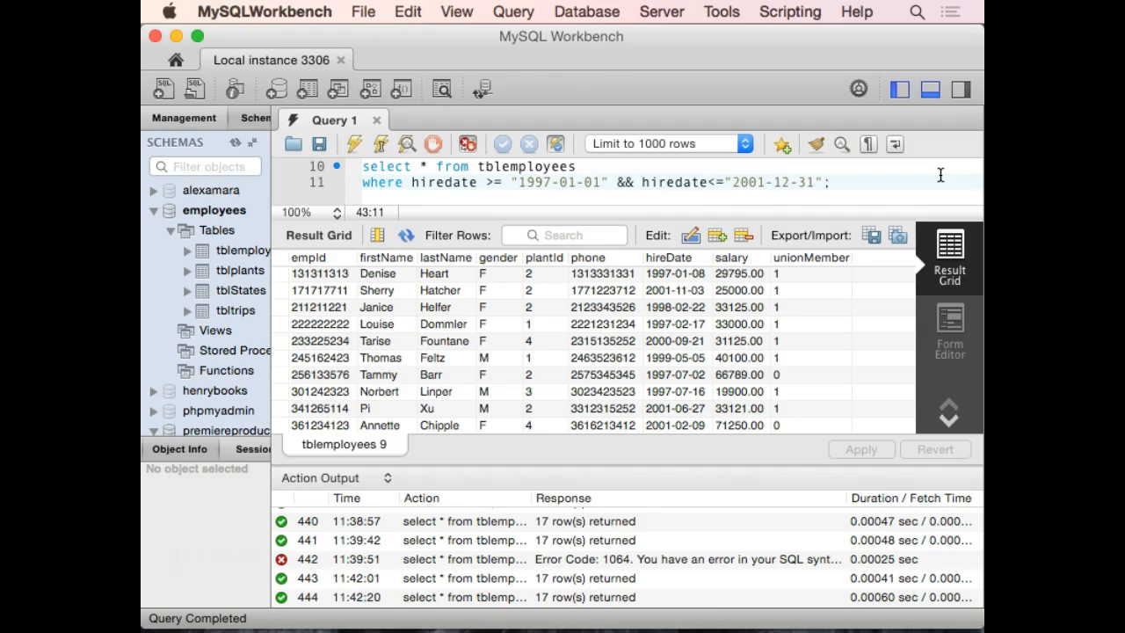
Step: Write select * from tblemployees where plantid!=2 below the earlier queries and run it
{"action": "left_click", "coordinate": [863, 183]}
{"action": "key", "text": "Return"}
{"action": "key", "text": "Return"}
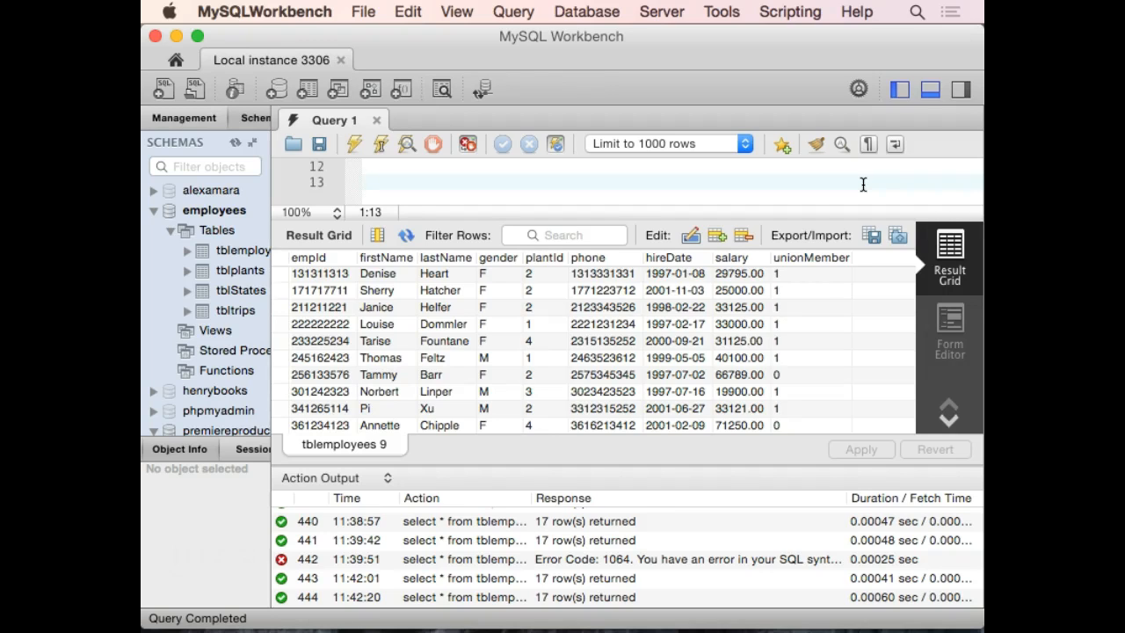
{"action": "type", "text": "select * from"}
{"action": "type", "text": " e"}
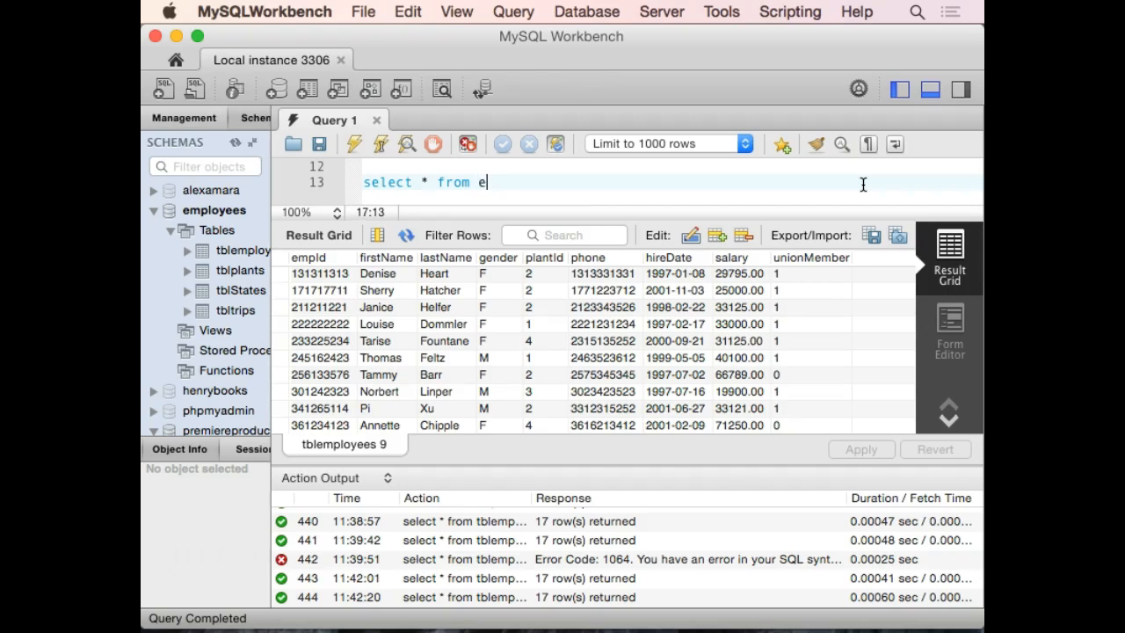
{"action": "type", "text": "mployees"}
{"action": "key", "text": "Return"}
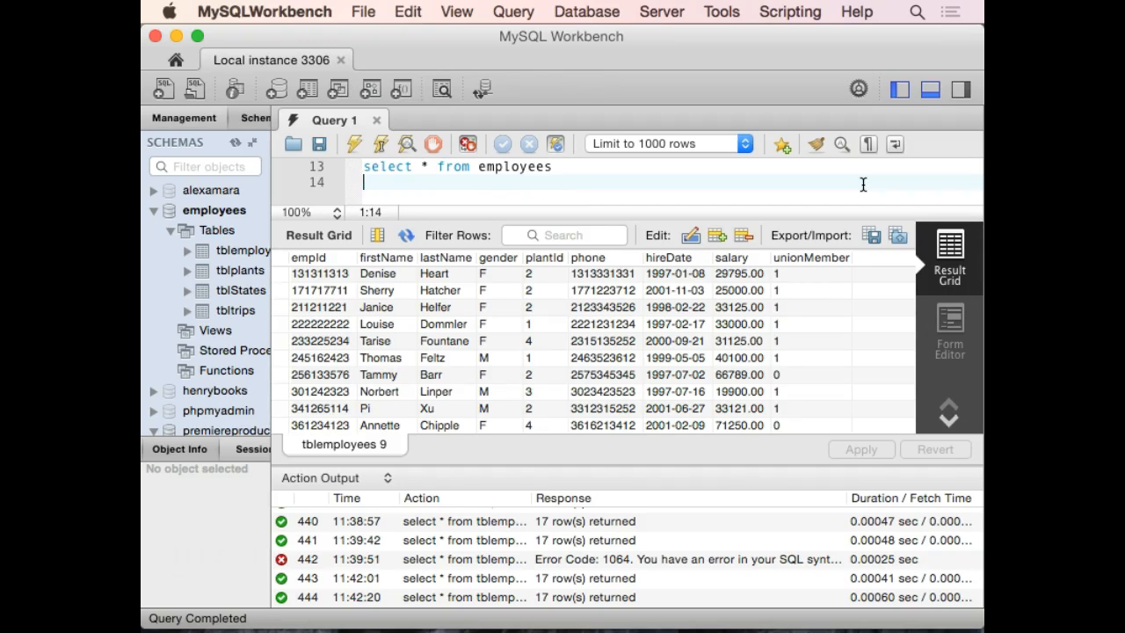
{"action": "type", "text": "where"}
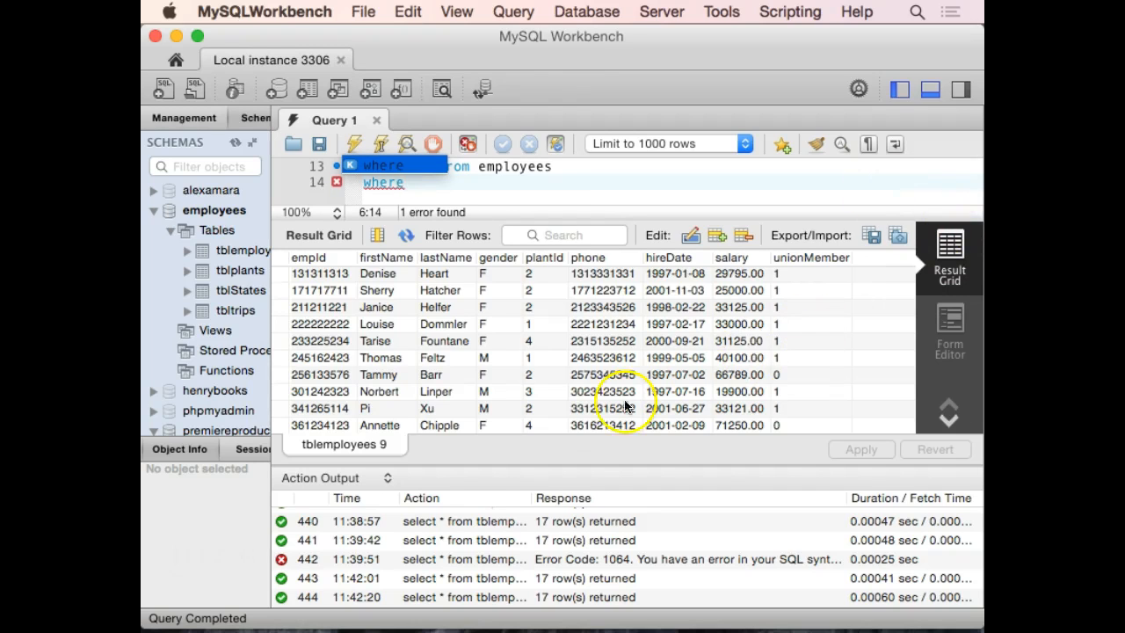
{"action": "left_click", "coordinate": [396, 443]}
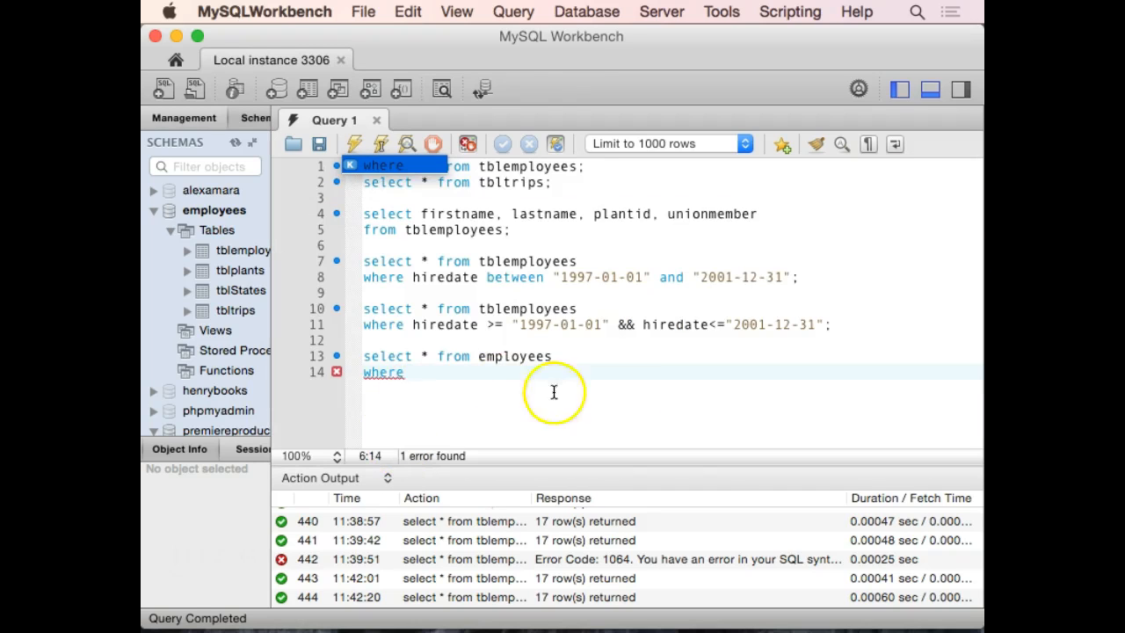
{"action": "scroll", "coordinate": [583, 399], "scroll_direction": "down", "scroll_amount": 2}
{"action": "scroll", "coordinate": [615, 400], "scroll_direction": "up", "scroll_amount": 2}
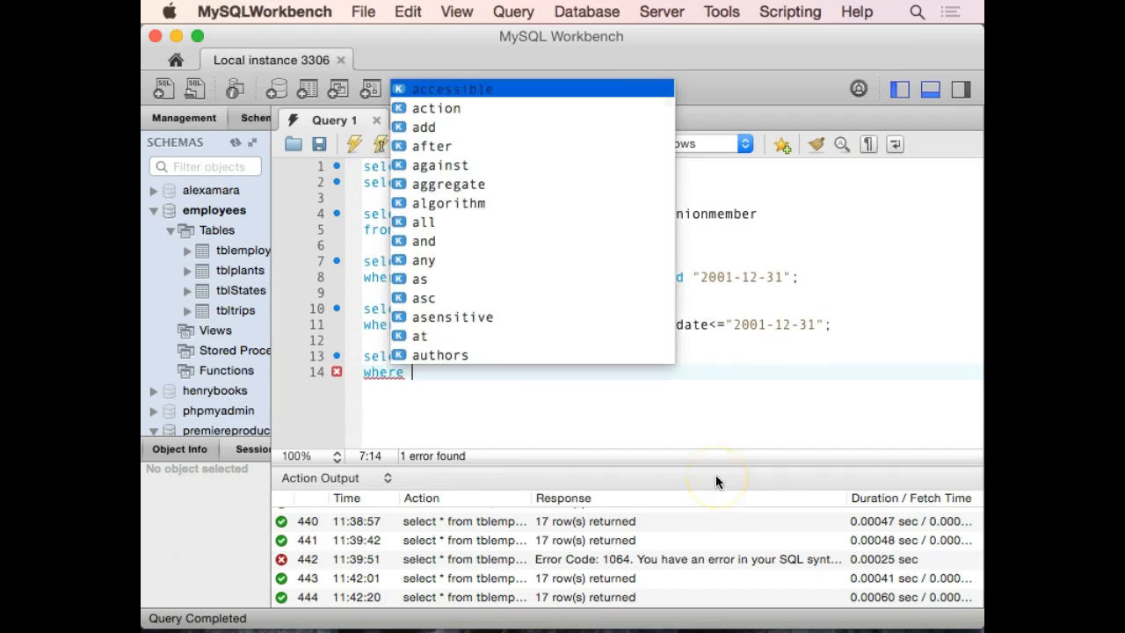
{"action": "type", "text": "plantid"}
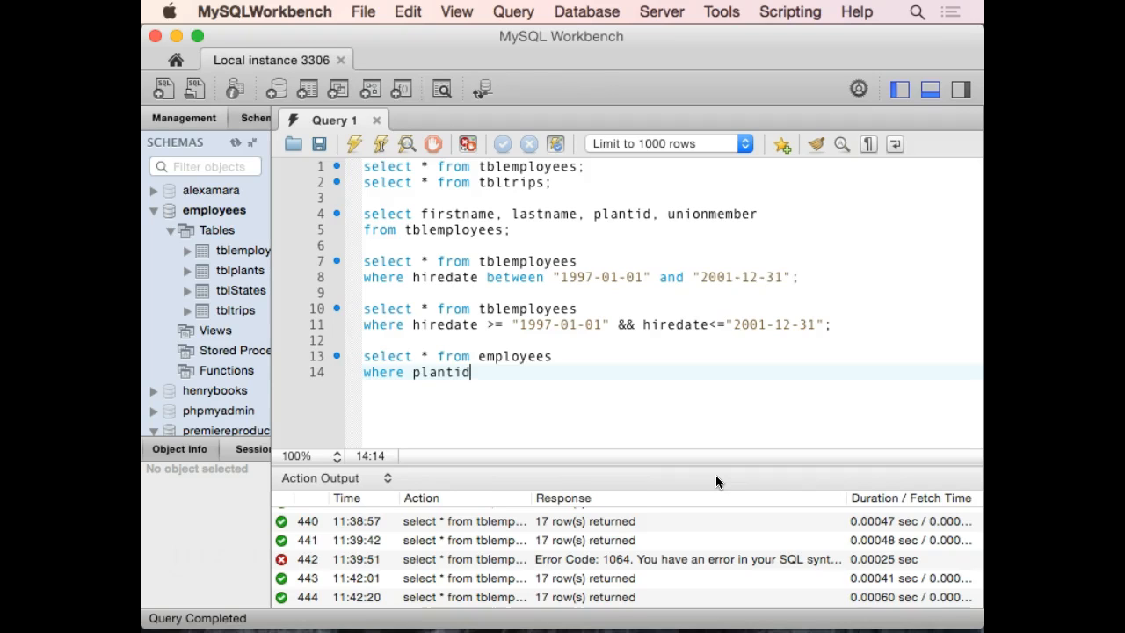
{"action": "type", "text": "!="}
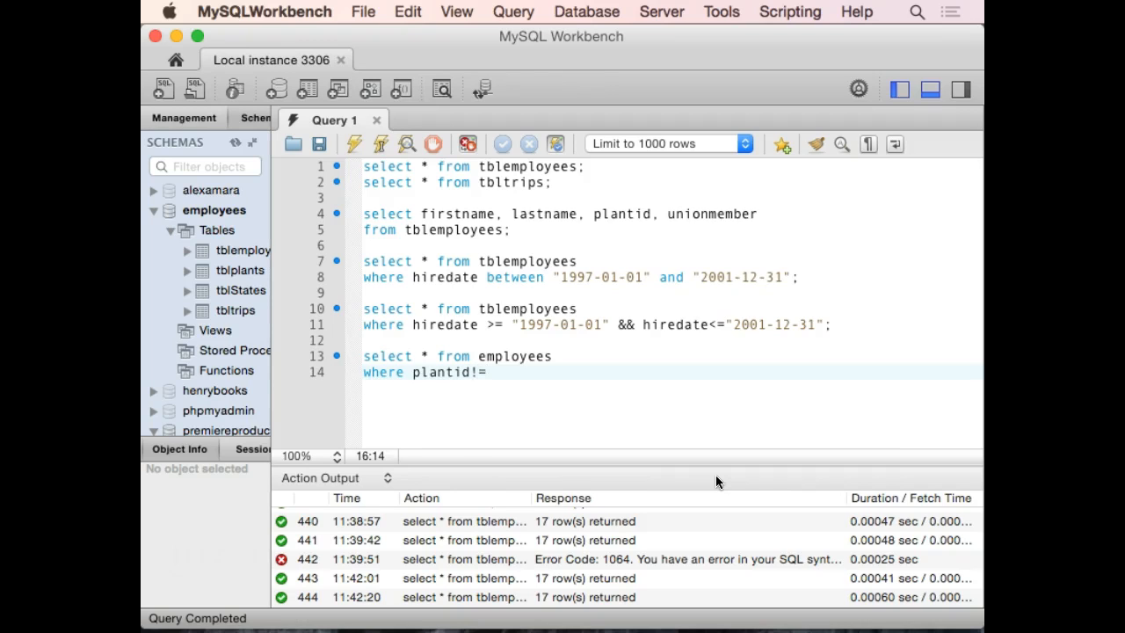
{"action": "type", "text": "2;"}
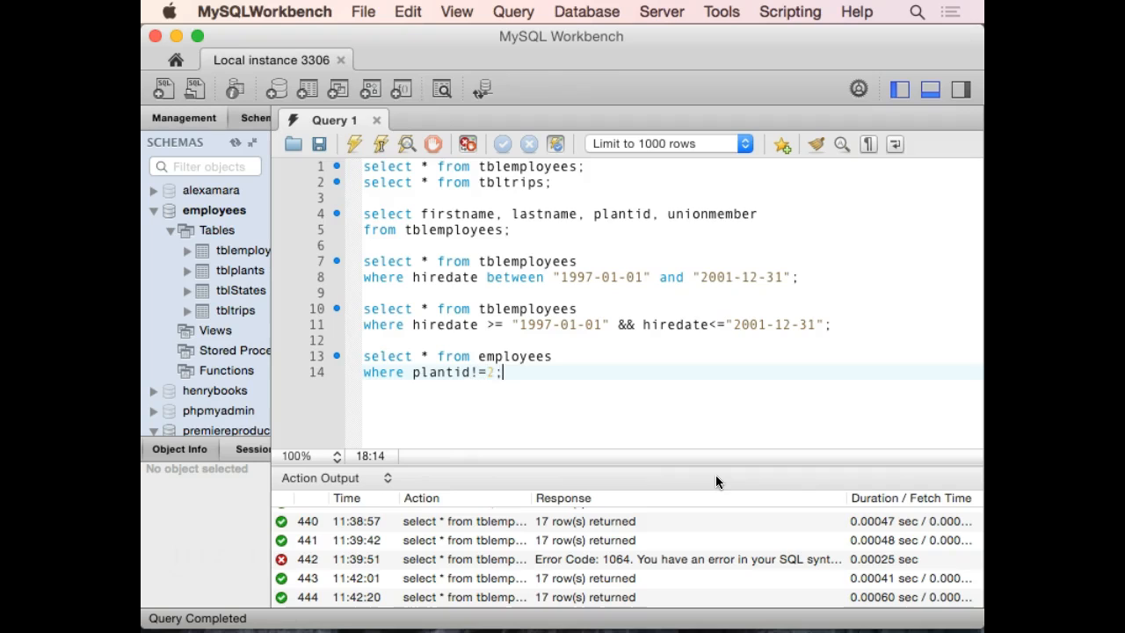
{"action": "key", "text": "ctrl+Return"}
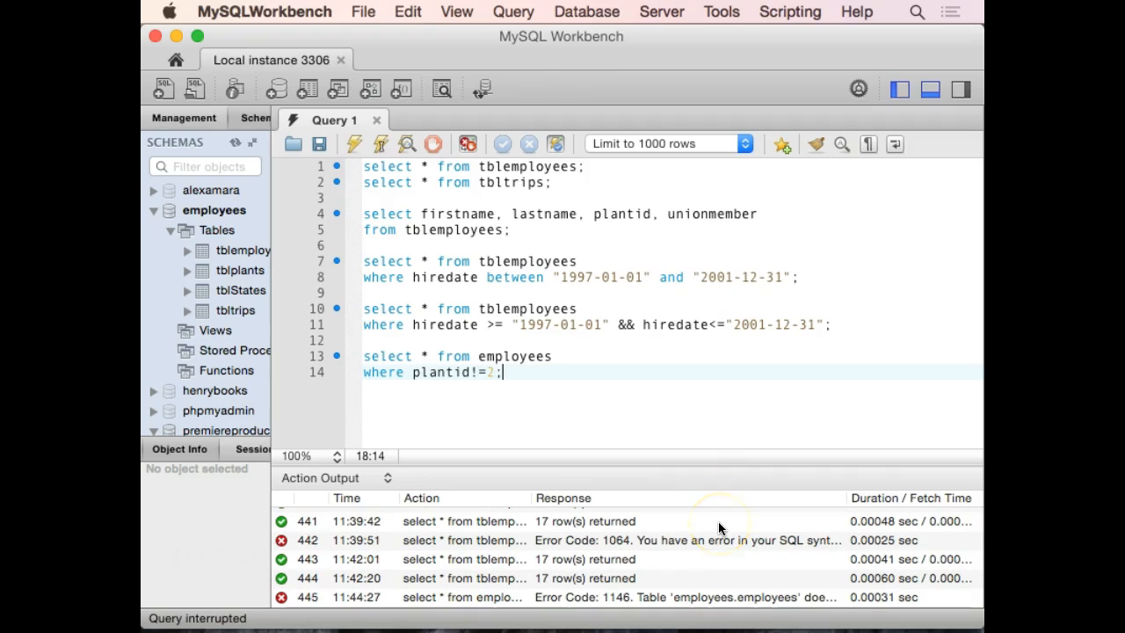
Step: Correct the table name to tblemployees and rerun, returning 37 rows
{"action": "left_click", "coordinate": [475, 356]}
{"action": "type", "text": "tbl"}
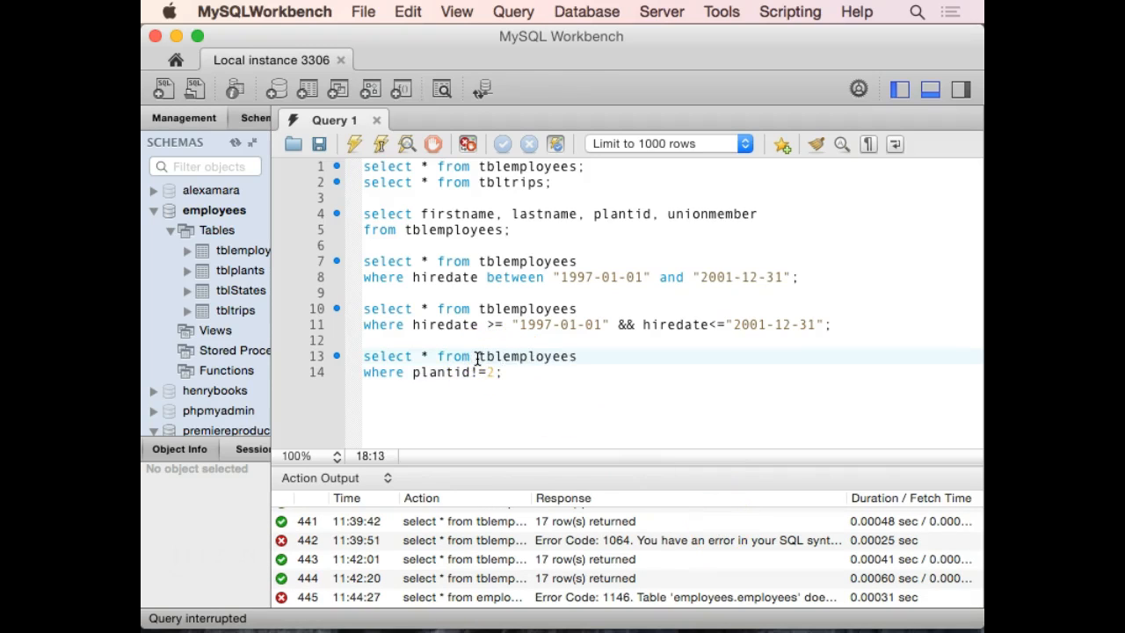
{"action": "key", "text": "super+Return"}
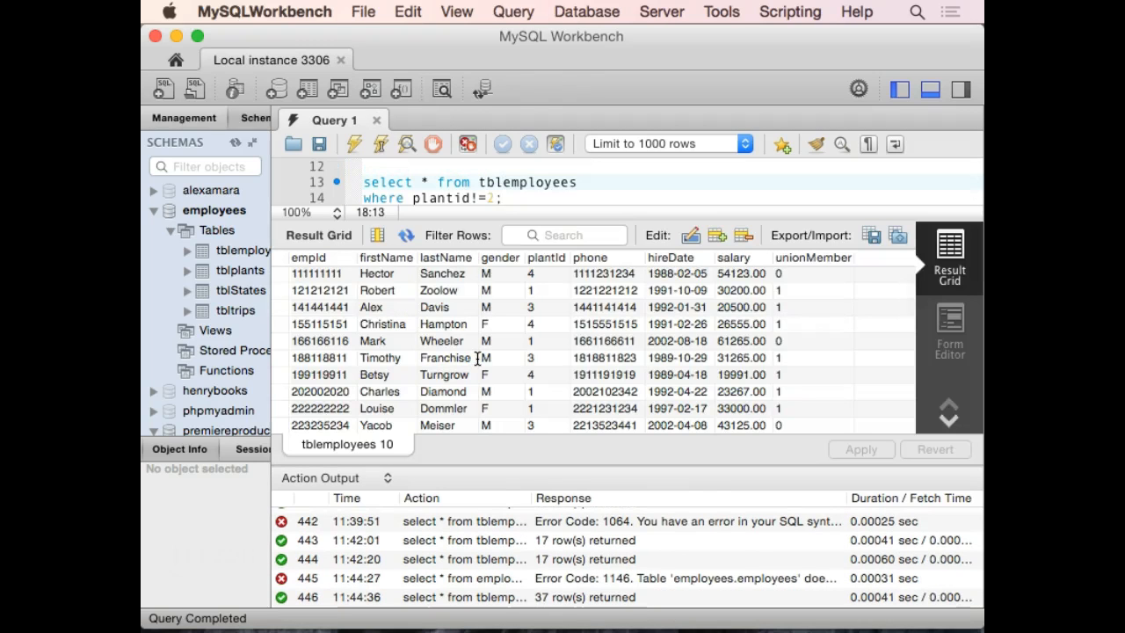
{"action": "scroll", "coordinate": [575, 325], "scroll_direction": "down", "scroll_amount": 4}
{"action": "scroll", "coordinate": [575, 326], "scroll_direction": "down", "scroll_amount": 4}
{"action": "scroll", "coordinate": [576, 325], "scroll_direction": "down", "scroll_amount": 3}
{"action": "scroll", "coordinate": [575, 325], "scroll_direction": "down", "scroll_amount": 3}
{"action": "scroll", "coordinate": [576, 325], "scroll_direction": "down", "scroll_amount": 2}
{"action": "scroll", "coordinate": [575, 326], "scroll_direction": "up", "scroll_amount": 5}
{"action": "scroll", "coordinate": [575, 325], "scroll_direction": "up", "scroll_amount": 5}
{"action": "scroll", "coordinate": [575, 325], "scroll_direction": "down", "scroll_amount": 4}
{"action": "scroll", "coordinate": [575, 325], "scroll_direction": "down", "scroll_amount": 4}
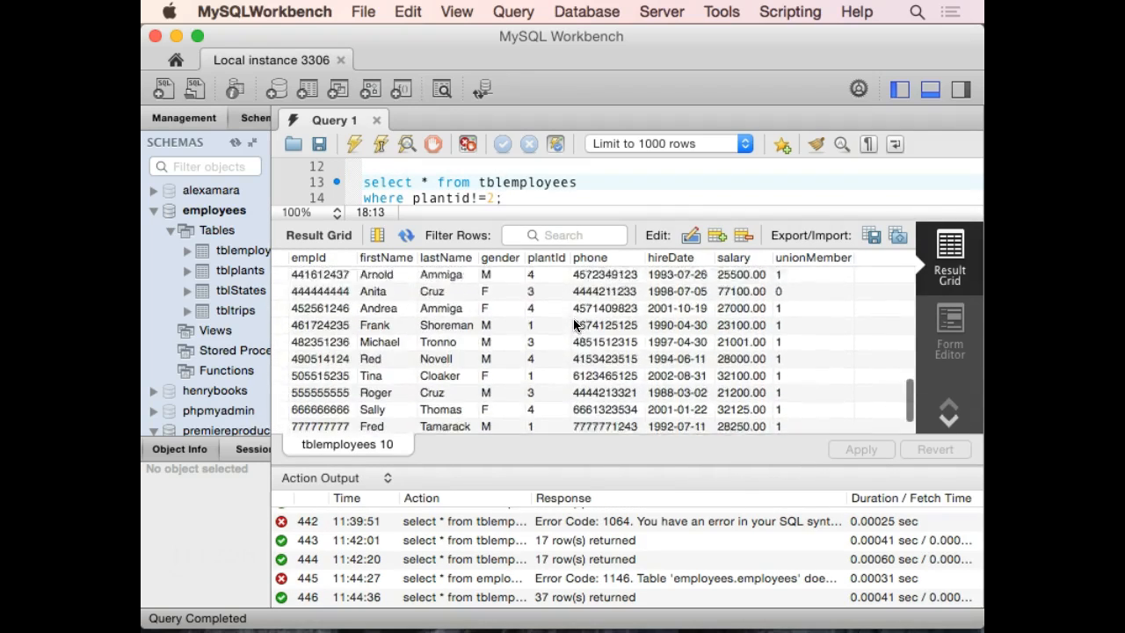
{"action": "scroll", "coordinate": [575, 325], "scroll_direction": "down", "scroll_amount": 3}
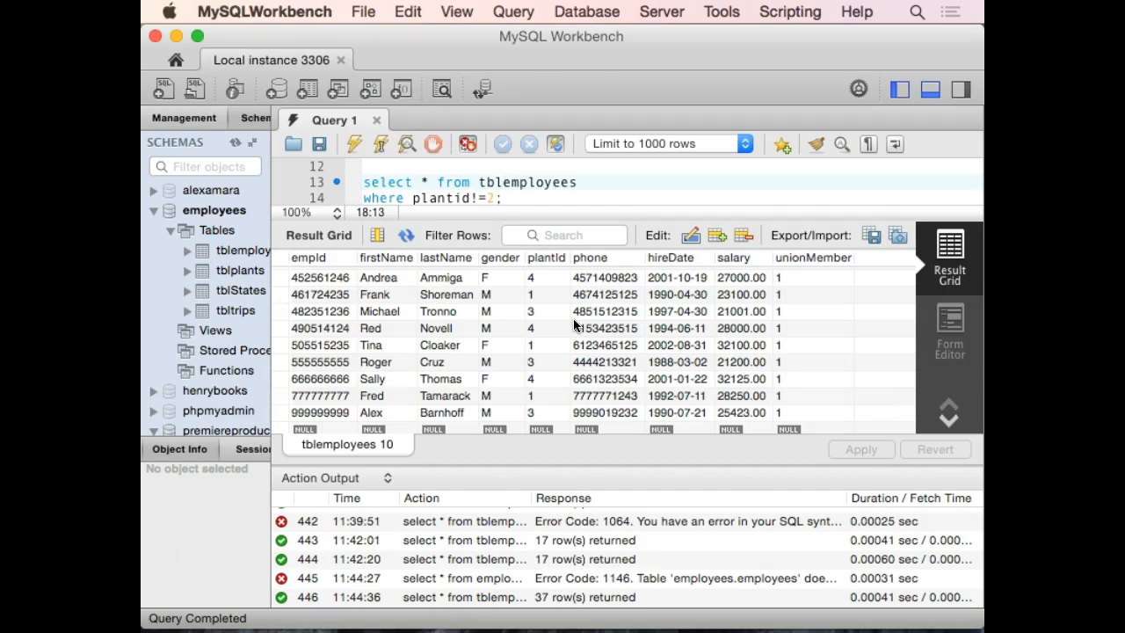
Step: Rewrite the condition as plantid<>2 and rerun, still returning 37 rows
{"action": "left_click", "coordinate": [488, 185]}
{"action": "key", "text": "BackSpace"}
{"action": "key", "text": "BackSpace"}
{"action": "type", "text": "<>"}
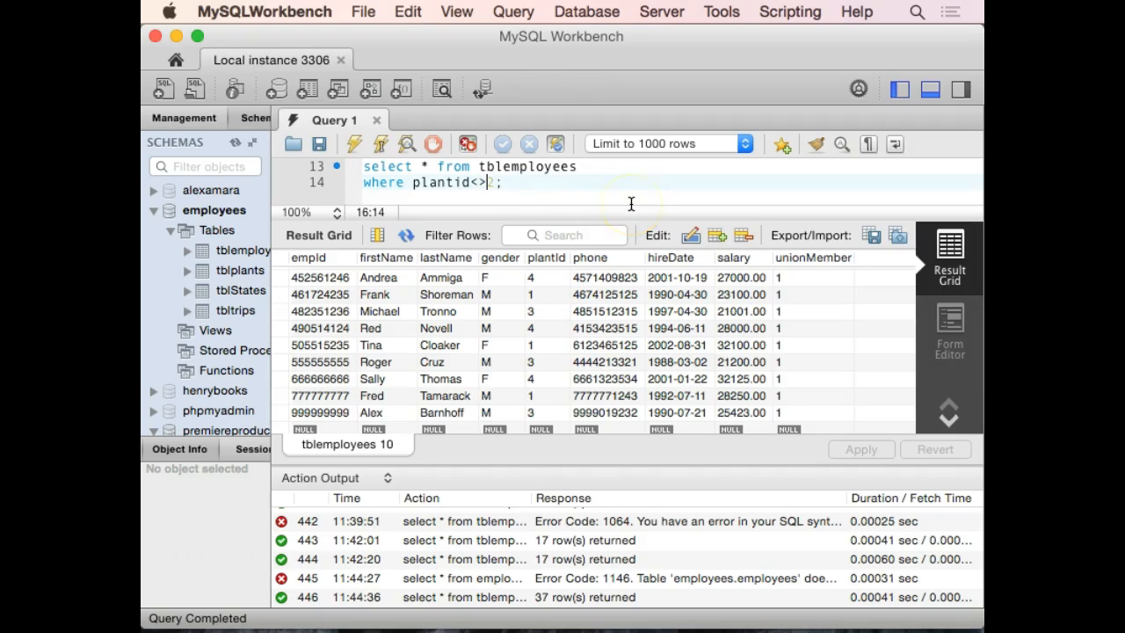
{"action": "type", "text": "2"}
{"action": "key", "text": "super+Return"}
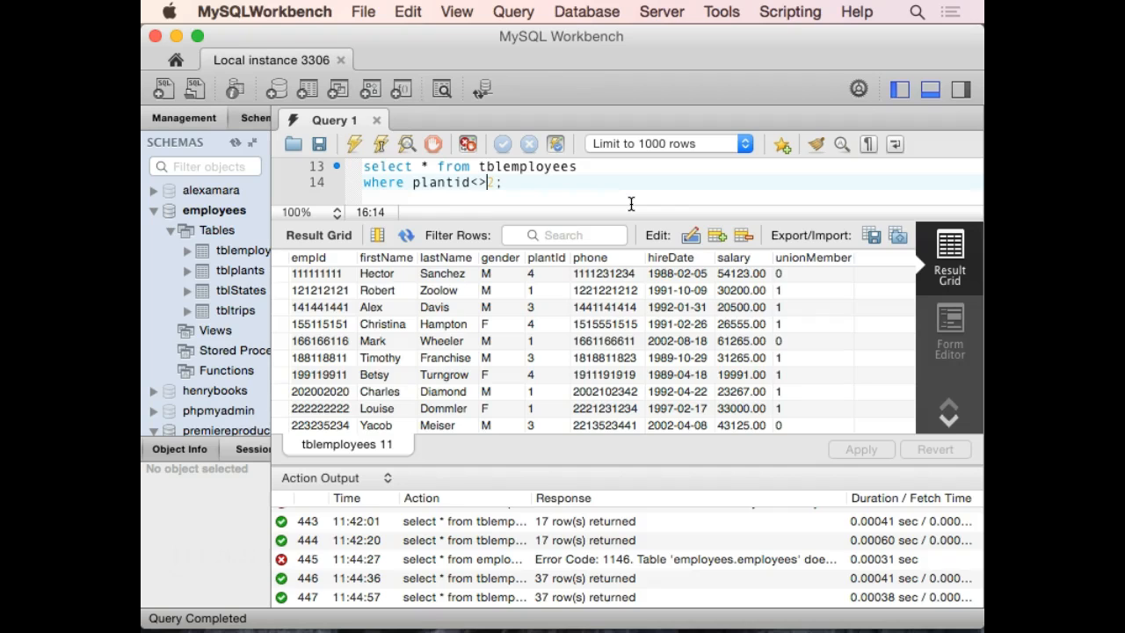
Step: Write and run select * from tblemployees where unionmember=0, listing 8 non-union employees
{"action": "left_click", "coordinate": [582, 183]}
{"action": "key", "text": "Return"}
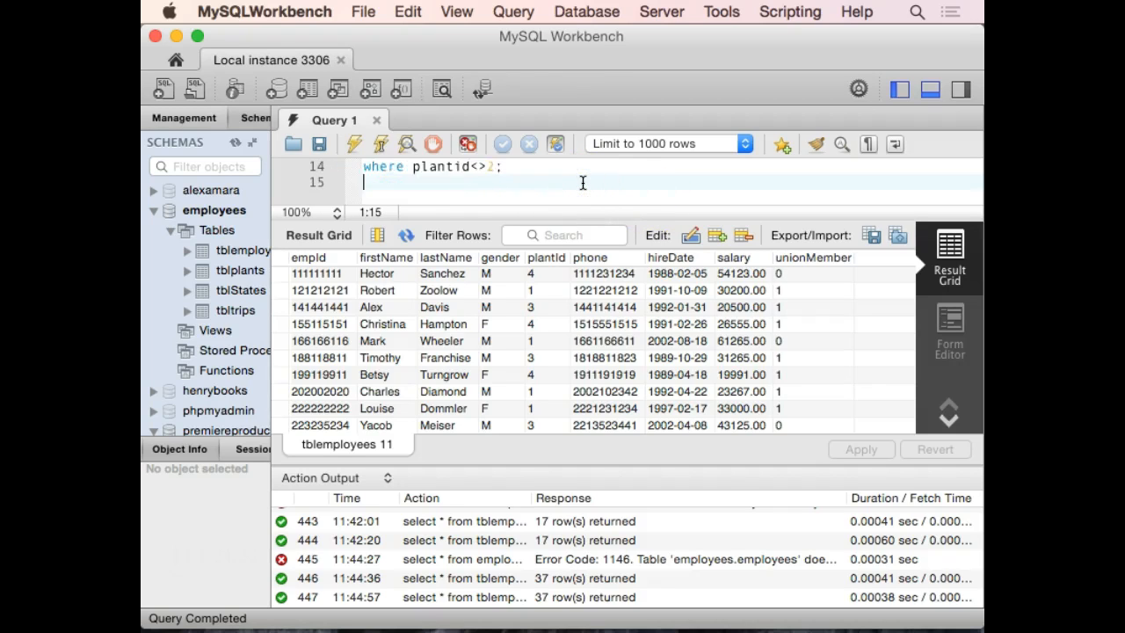
{"action": "key", "text": "Return"}
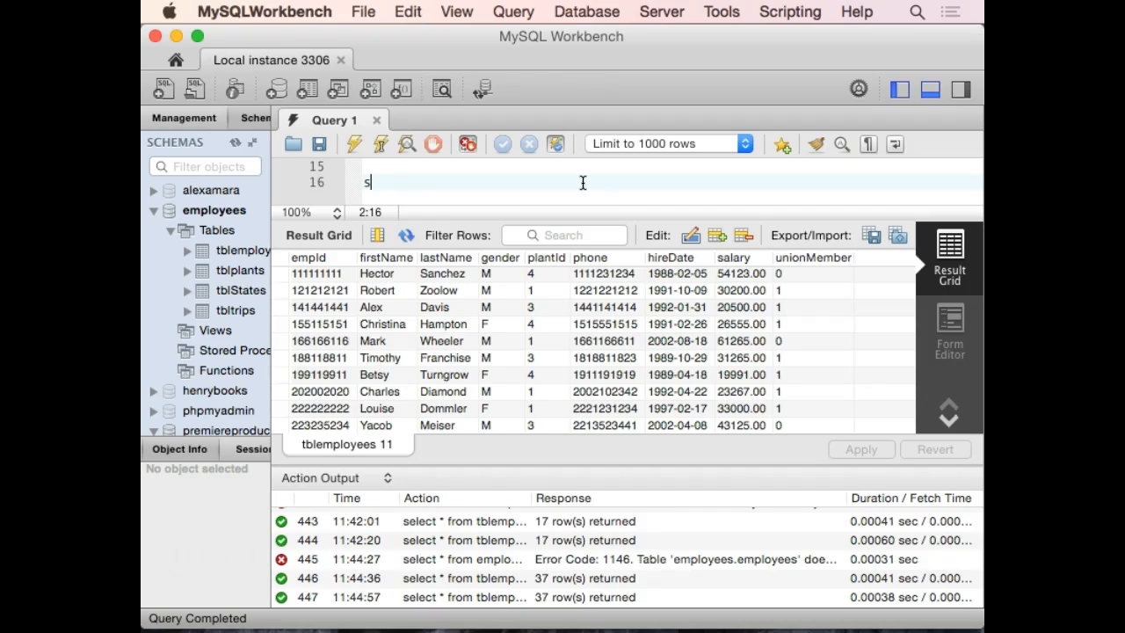
{"action": "type", "text": "sle"}
{"action": "key", "text": "BackSpace"}
{"action": "key", "text": "BackSpace"}
{"action": "type", "text": "elect * from tblemployees"}
{"action": "key", "text": "Return"}
{"action": "type", "text": "where "}
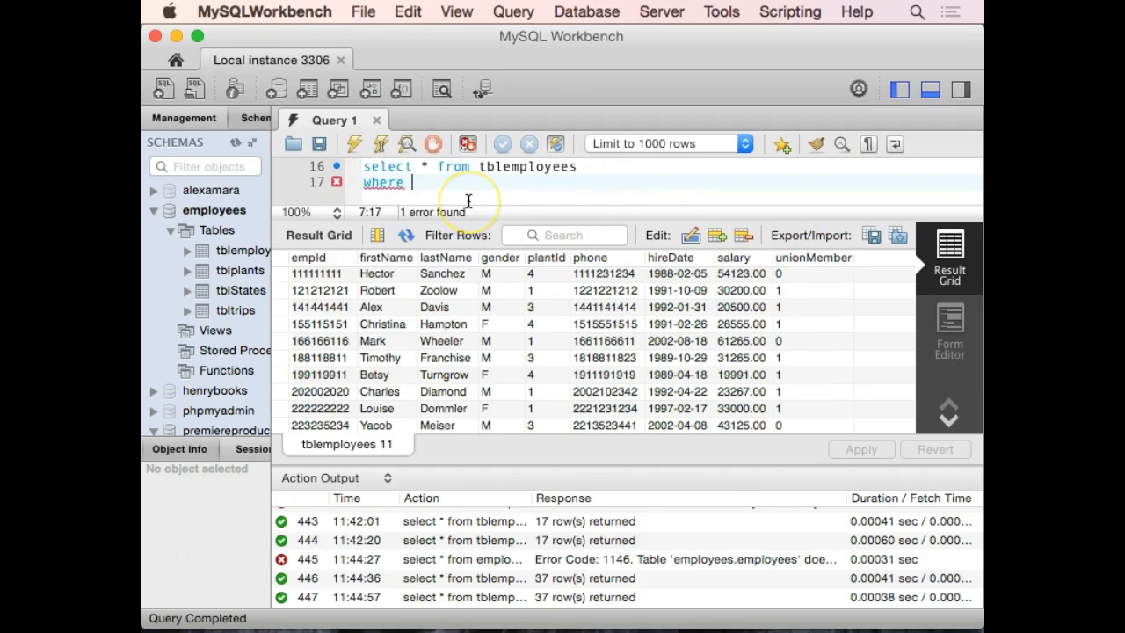
{"action": "type", "text": "unionmember"}
{"action": "key", "text": "BackSpace"}
{"action": "key", "text": "BackSpace"}
{"action": "key", "text": "BackSpace"}
{"action": "type", "text": "be"}
{"action": "key", "text": "BackSpace"}
{"action": "key", "text": "BackSpace"}
{"action": "key", "text": "BackSpace"}
{"action": "type", "text": "ber"}
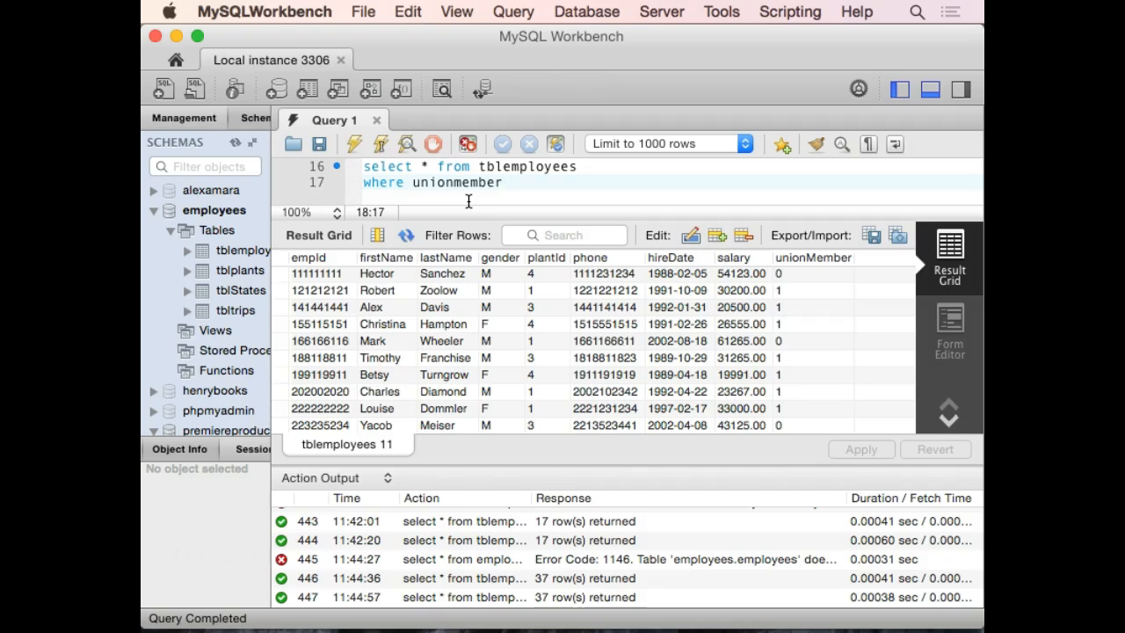
{"action": "type", "text": "="}
{"action": "type", "text": "0;"}
{"action": "key", "text": "super+Return"}
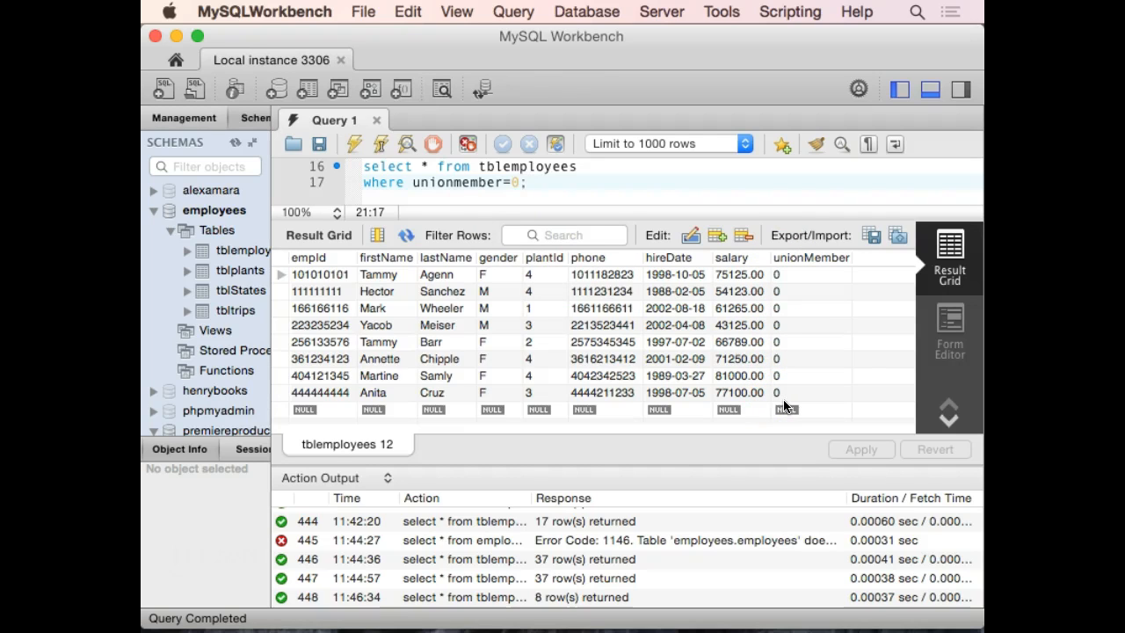
Step: Change the condition to unionmember=false and rerun, returning 8 rows
{"action": "left_click", "coordinate": [520, 182]}
{"action": "key", "text": "BackSpace"}
{"action": "type", "text": "flase"}
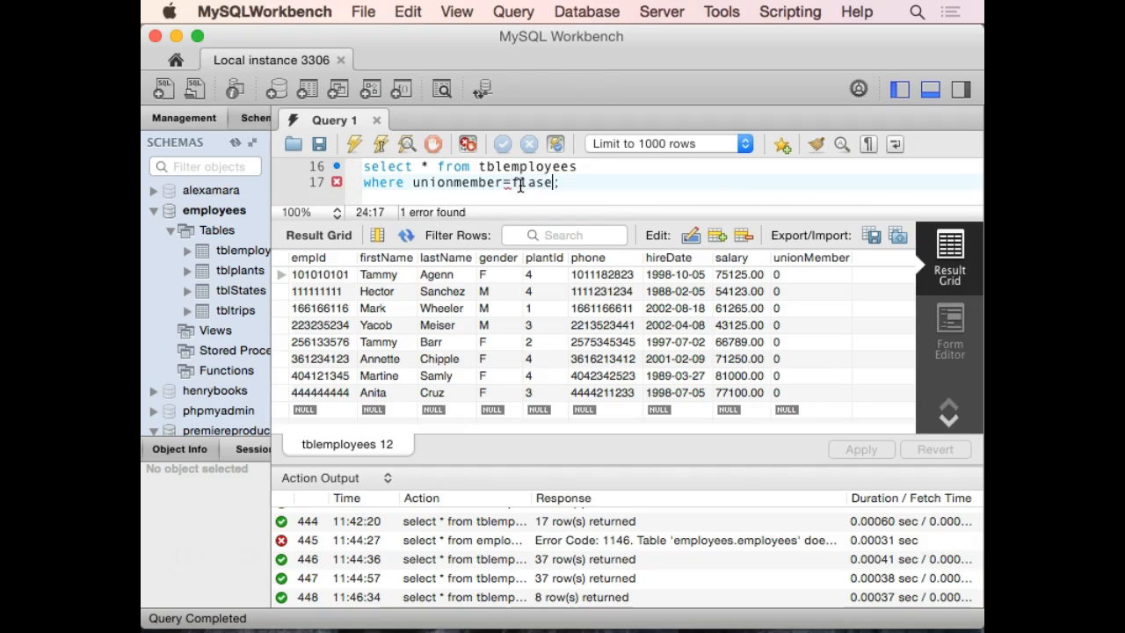
{"action": "key", "text": "BackSpace"}
{"action": "key", "text": "BackSpace"}
{"action": "key", "text": "BackSpace"}
{"action": "type", "text": "alse"}
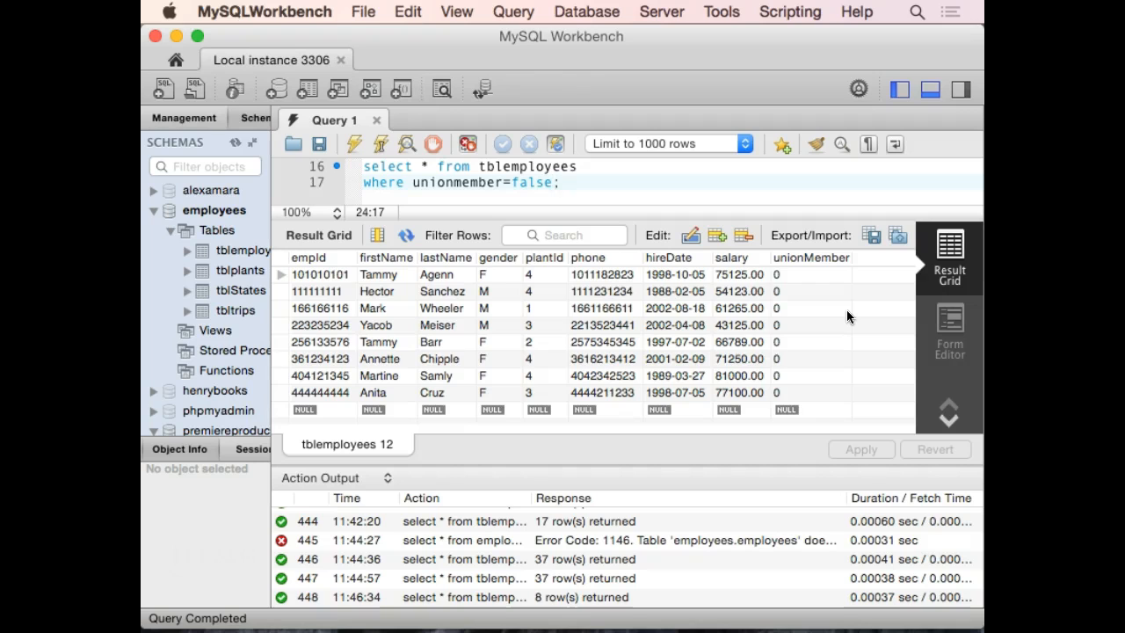
{"action": "key", "text": "super+Return"}
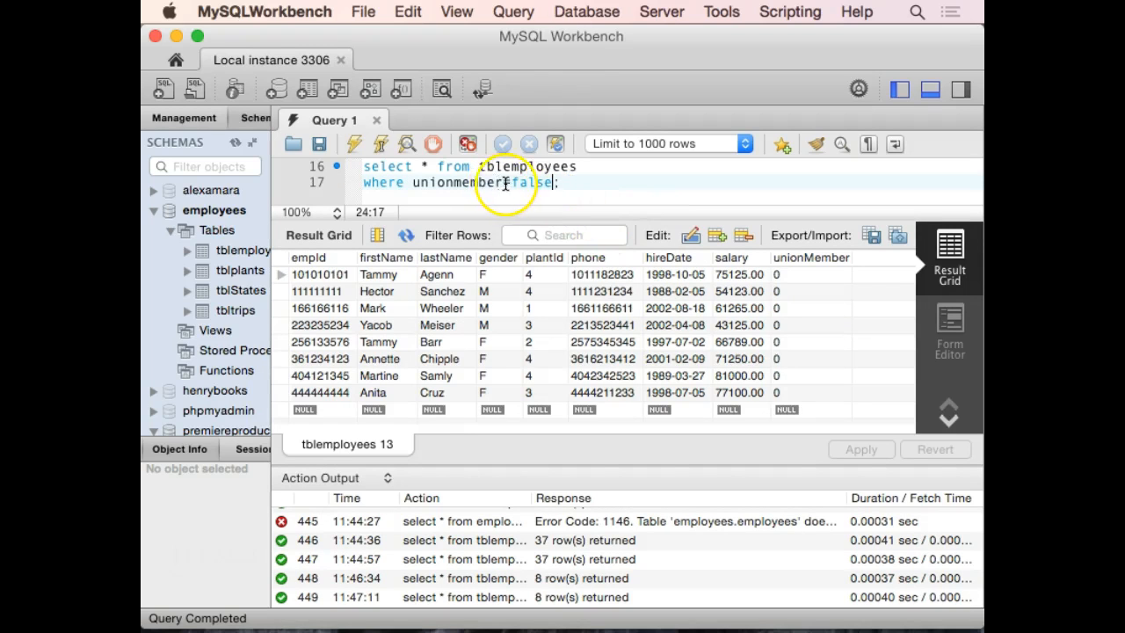
Step: Change the condition to unionmember<>true and rerun, returning 8 rows
{"action": "left_click_drag", "start_coordinate": [506, 183], "coordinate": [555, 182]}
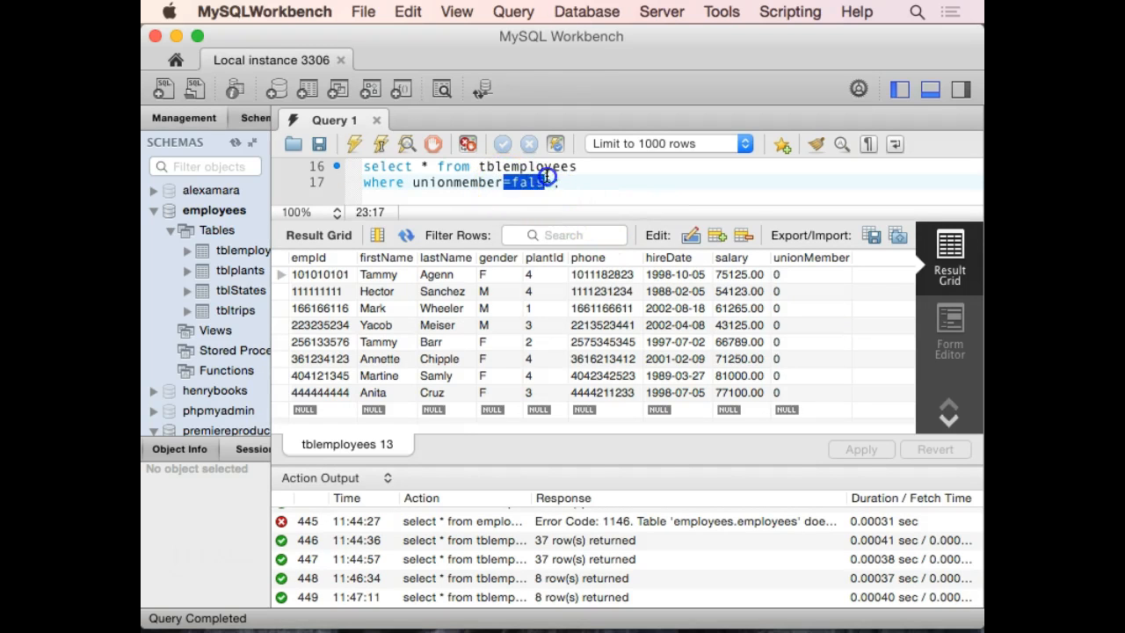
{"action": "type", "text": "<>"}
{"action": "type", "text": "true"}
{"action": "key", "text": "ctrl+Return"}
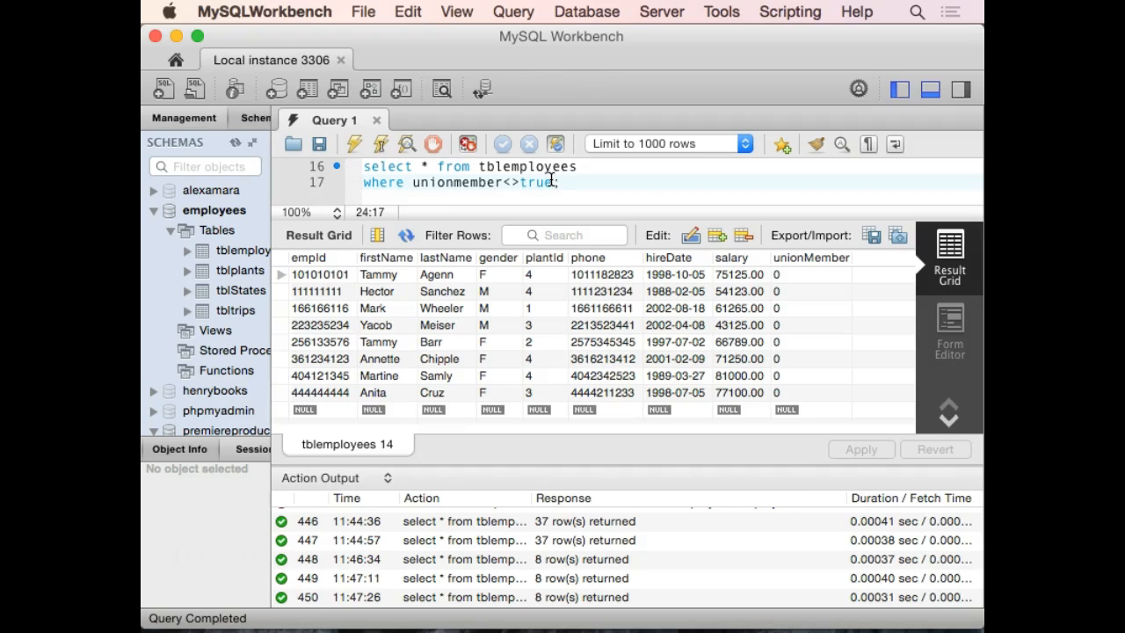
Step: Run the query with bare unionmember as the condition, returning 42 rows
{"action": "key", "text": "BackSpace"}
{"action": "key", "text": "BackSpace"}
{"action": "key", "text": "BackSpace"}
{"action": "key", "text": "BackSpace"}
{"action": "key", "text": "BackSpace"}
{"action": "key", "text": "BackSpace"}
{"action": "key", "text": "super+Return"}
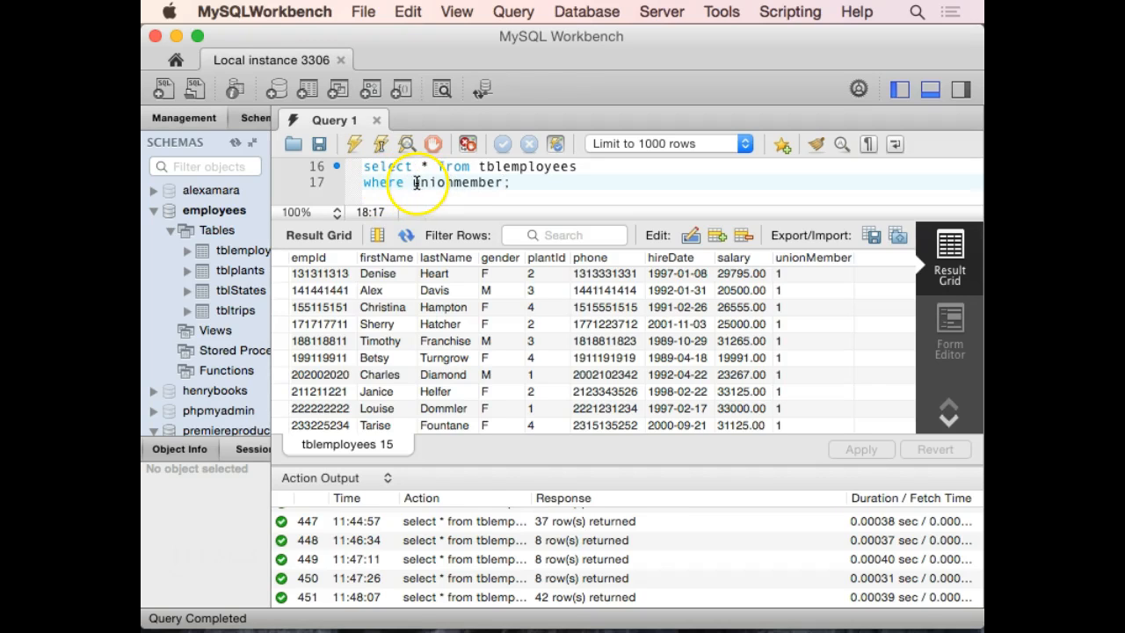
Step: Run the query with not unionmember, returning 8 rows
{"action": "left_click", "coordinate": [410, 181]}
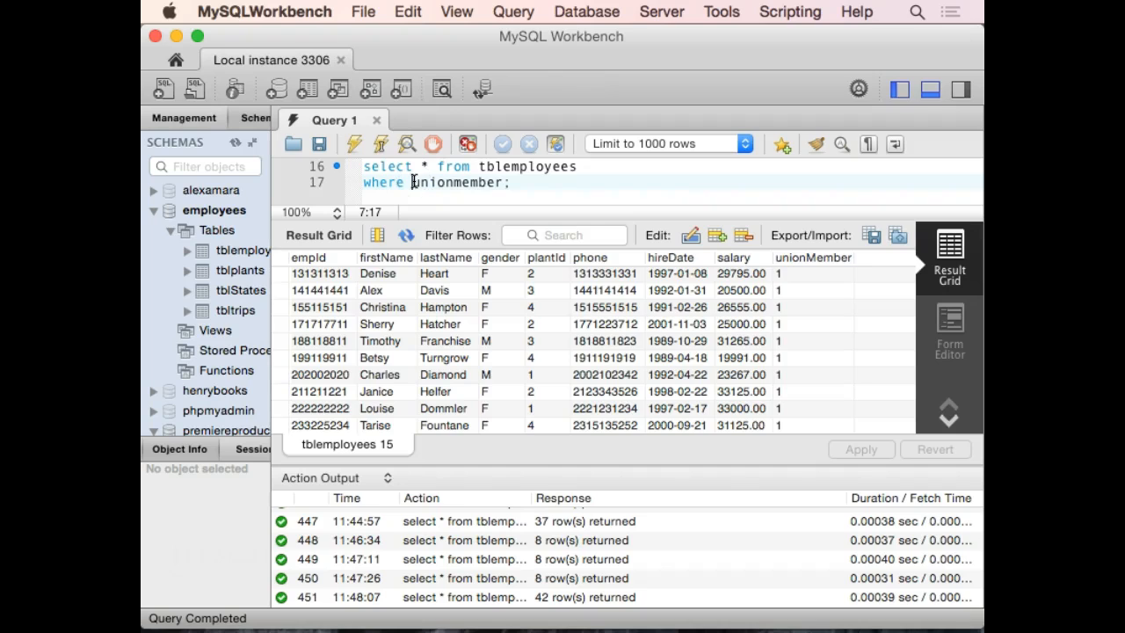
{"action": "type", "text": "not"}
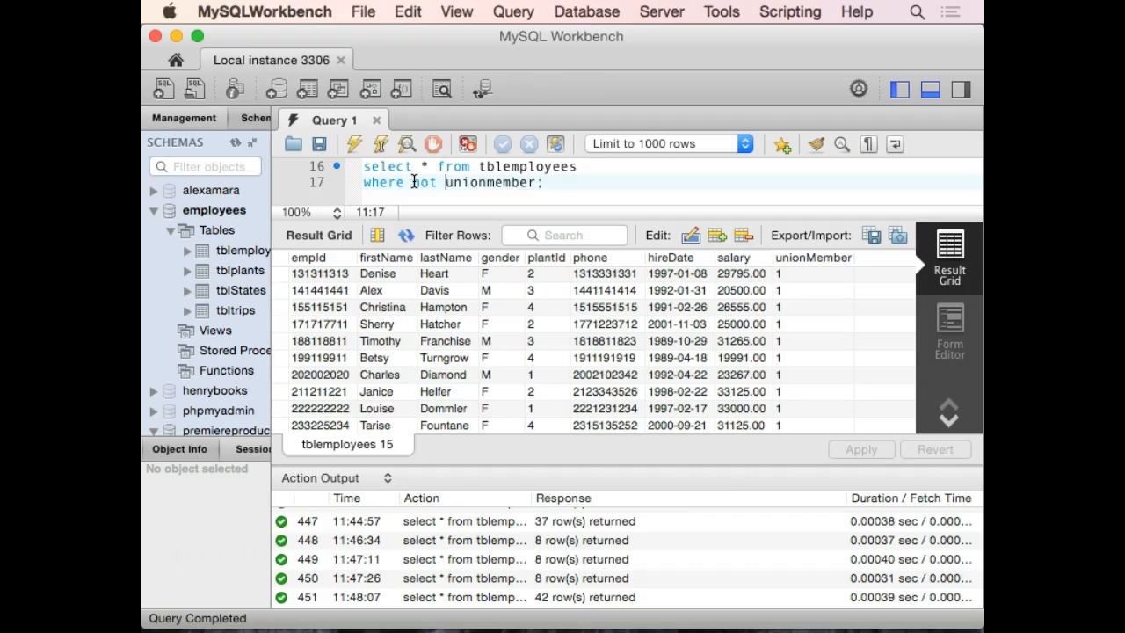
{"action": "key", "text": "super+Return"}
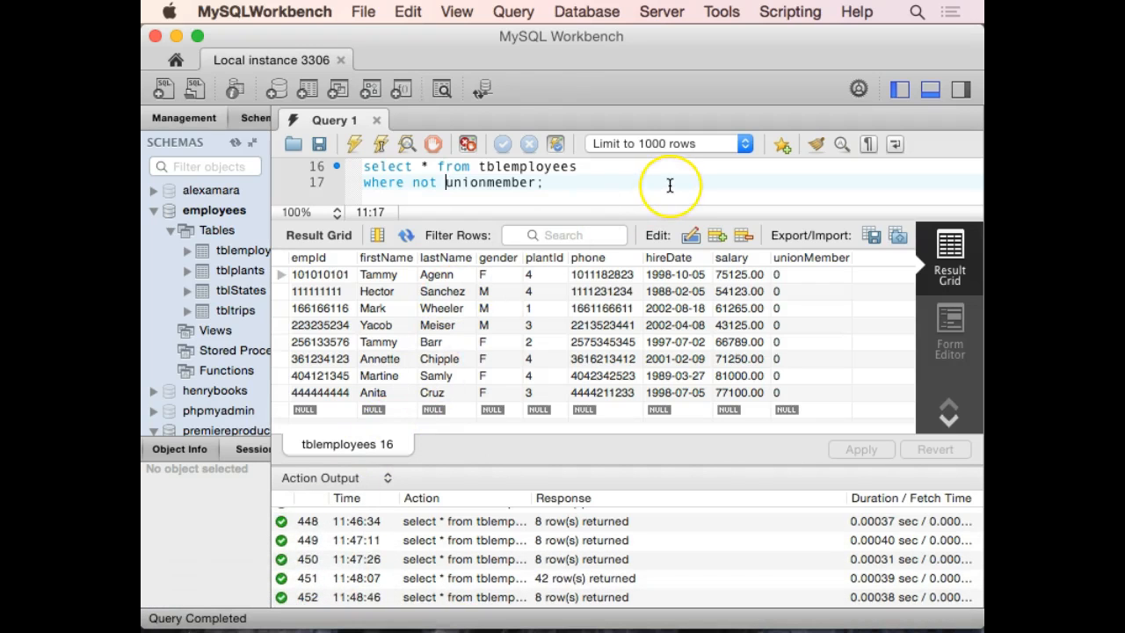
{"action": "scroll", "coordinate": [669, 184], "scroll_direction": "up", "scroll_amount": 2}
{"action": "scroll", "coordinate": [670, 185], "scroll_direction": "up", "scroll_amount": 2}
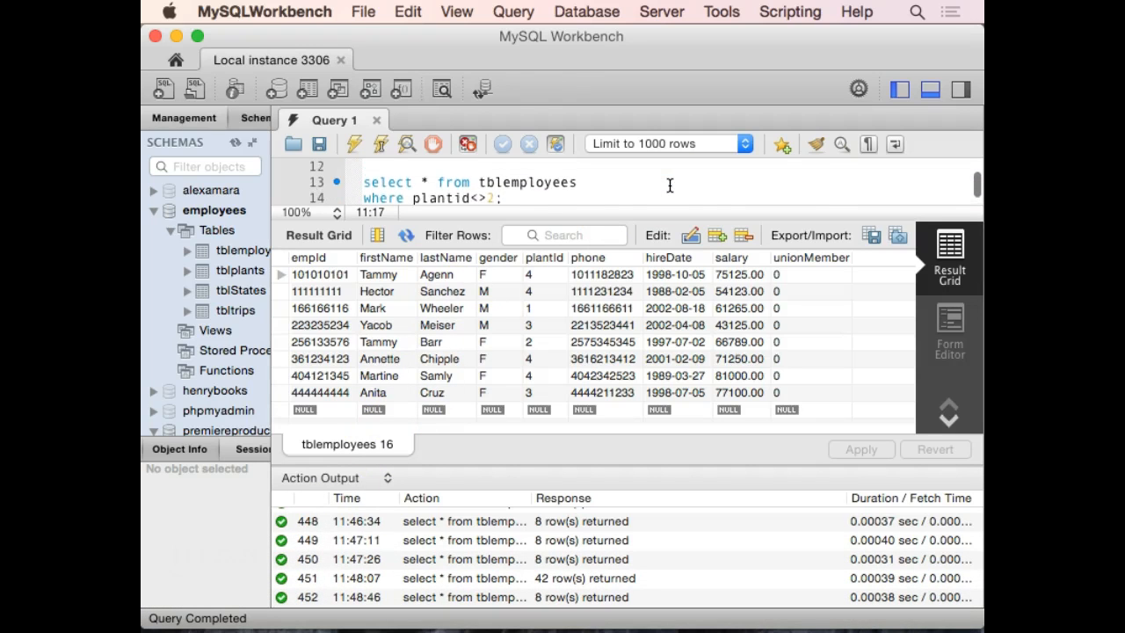
{"action": "scroll", "coordinate": [669, 184], "scroll_direction": "up", "scroll_amount": 2}
{"action": "scroll", "coordinate": [669, 184], "scroll_direction": "up", "scroll_amount": 1}
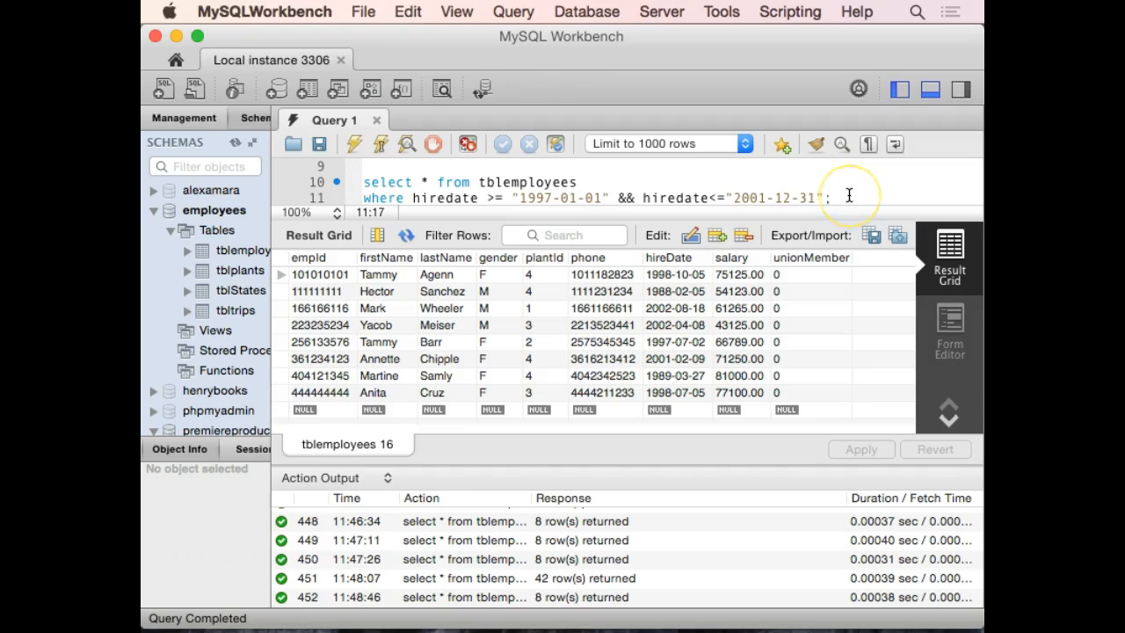
{"action": "scroll", "coordinate": [849, 195], "scroll_direction": "down", "scroll_amount": 3}
Step: Begin a new query select * from tblemloyees with a where line below the previous one
{"action": "right_click", "coordinate": [849, 195]}
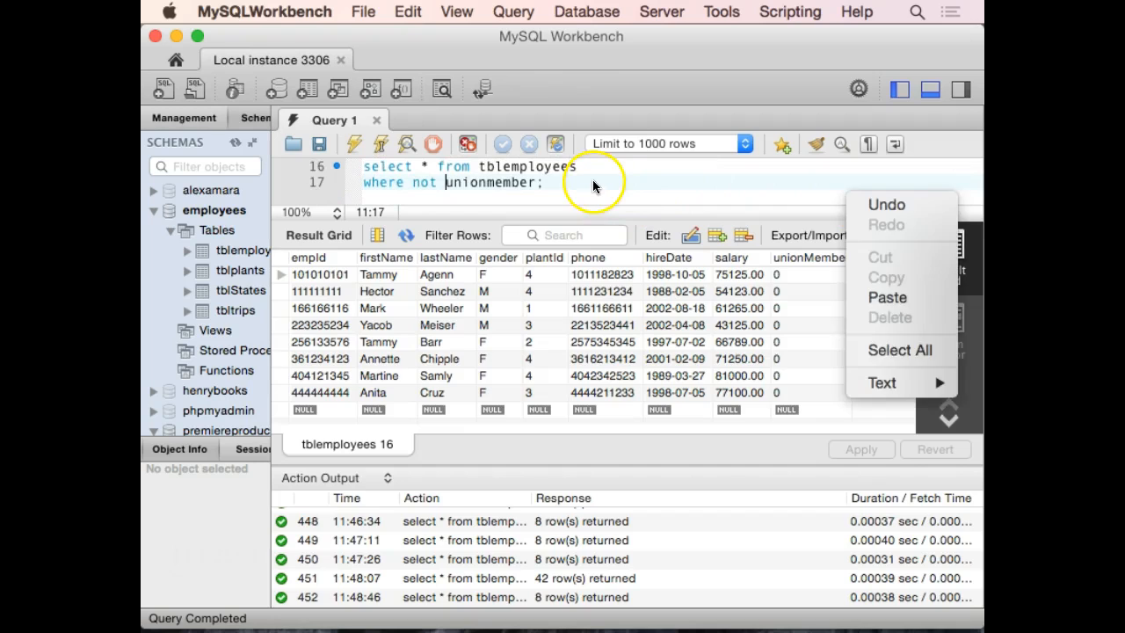
{"action": "key", "text": "Escape"}
{"action": "left_click", "coordinate": [592, 182]}
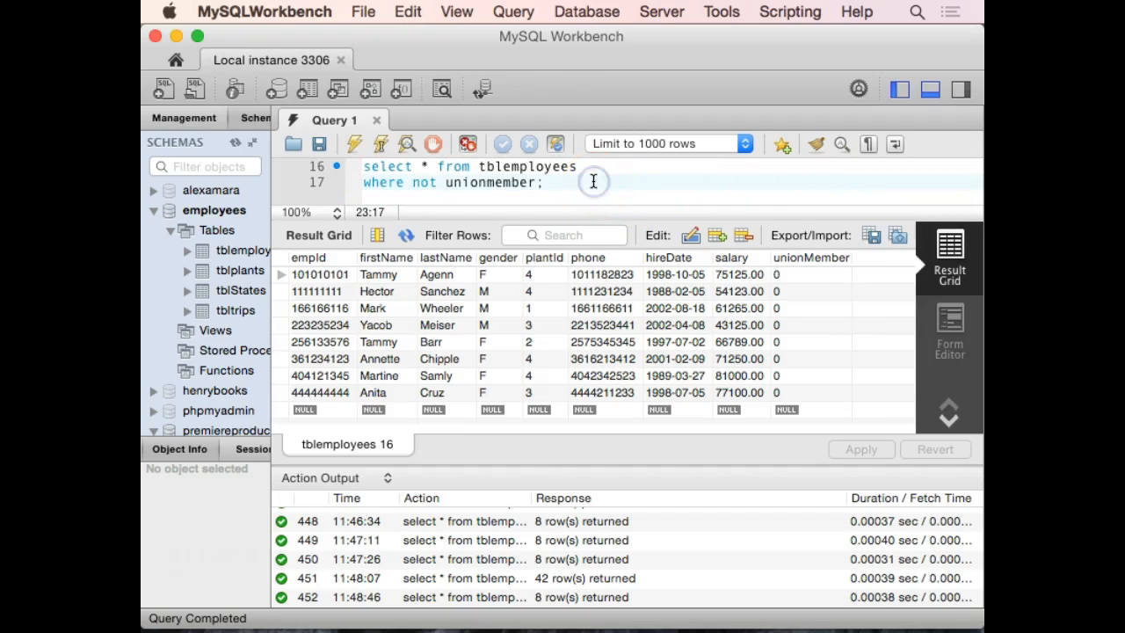
{"action": "key", "text": "Return"}
{"action": "type", "text": "sele"}
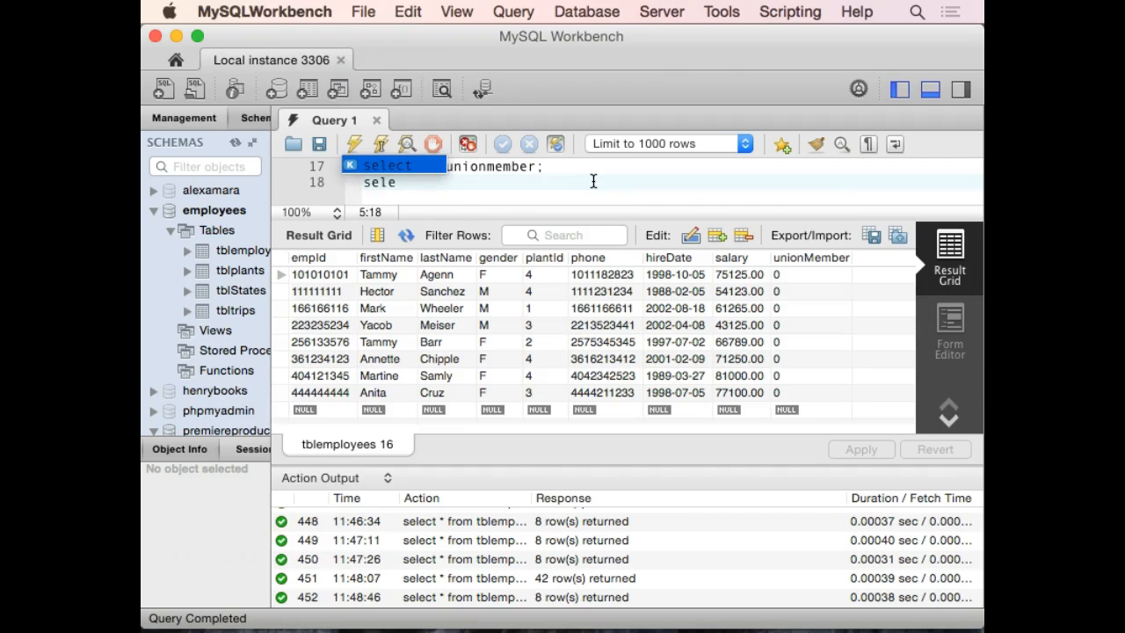
{"action": "key", "text": "Escape"}
{"action": "type", "text": "c"}
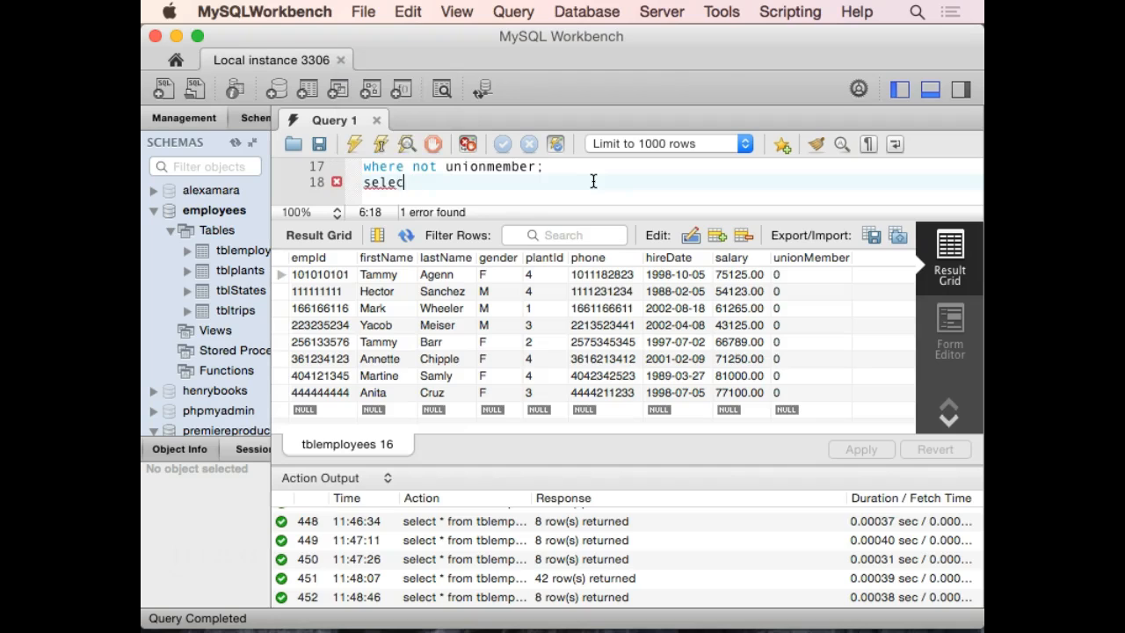
{"action": "type", "text": "t * from tblemloyees"}
{"action": "key", "text": "Return"}
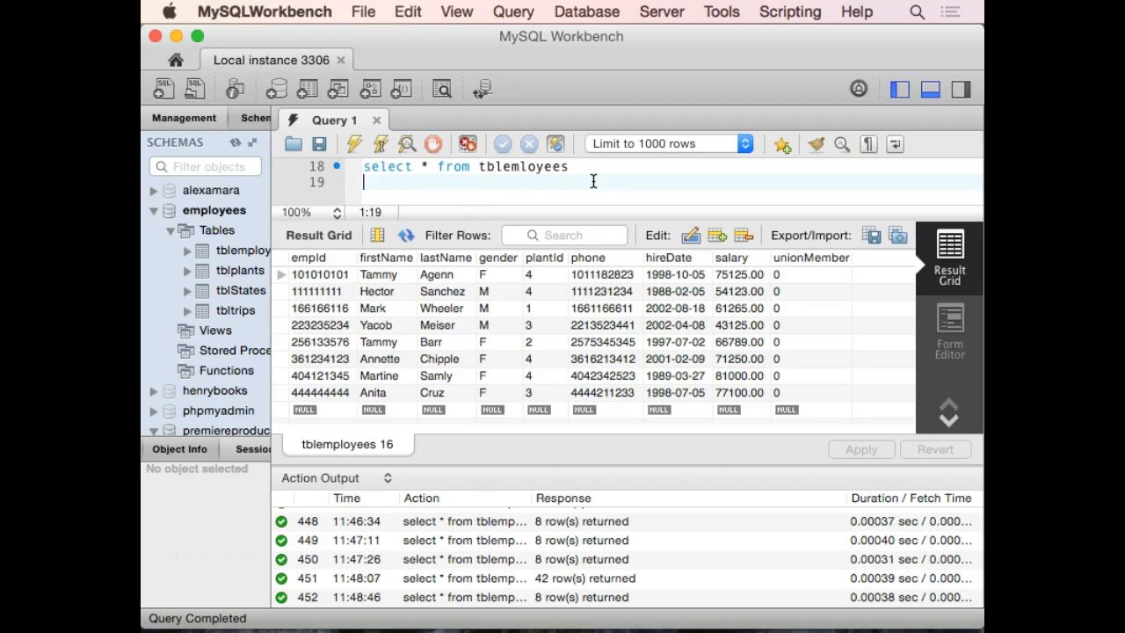
{"action": "type", "text": "where"}
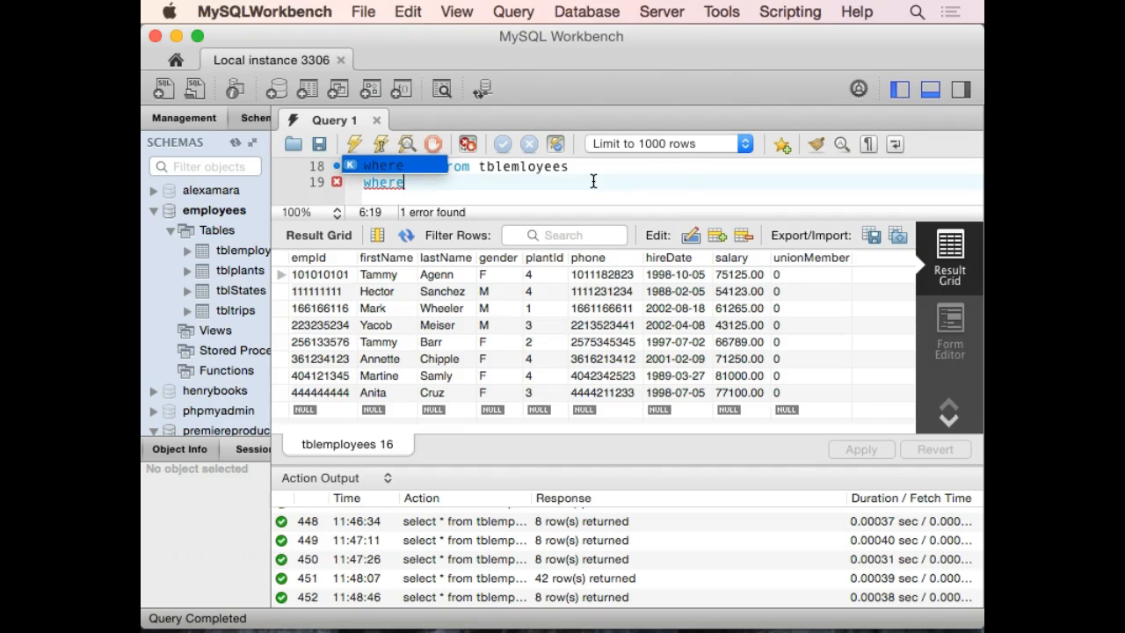
{"action": "type", "text": "gender="}
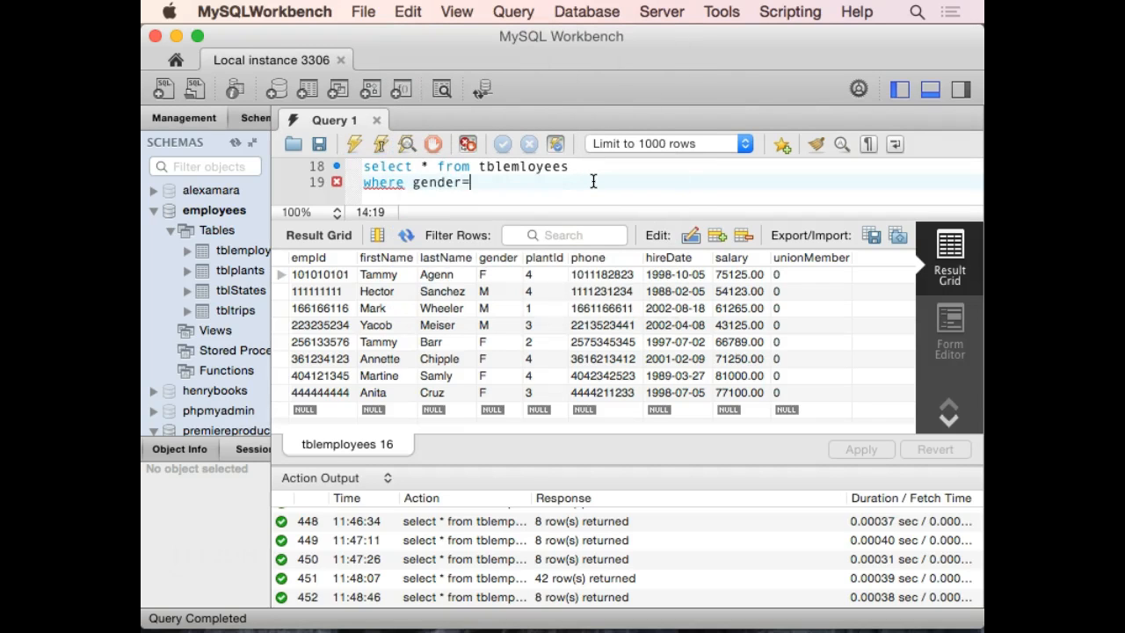
{"action": "type", "text": "\"F\""}
Step: Add conditions gender="F" and plantid=1 and unionmember, then close the old results
{"action": "key", "text": "Return"}
{"action": "type", "text": "and"}
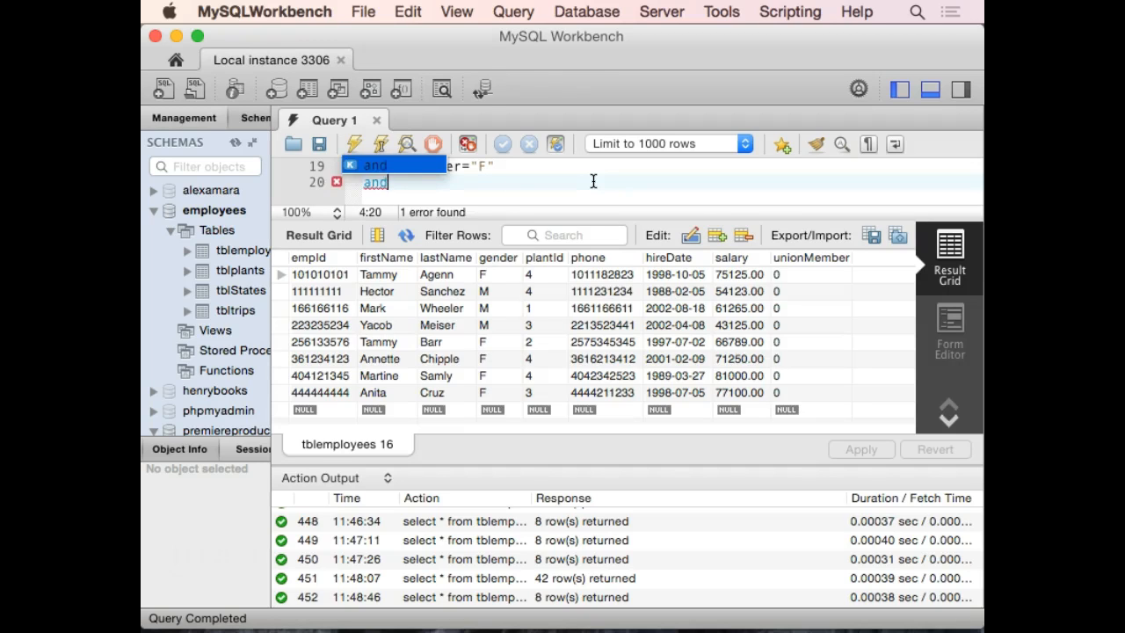
{"action": "key", "text": "ctrl+space"}
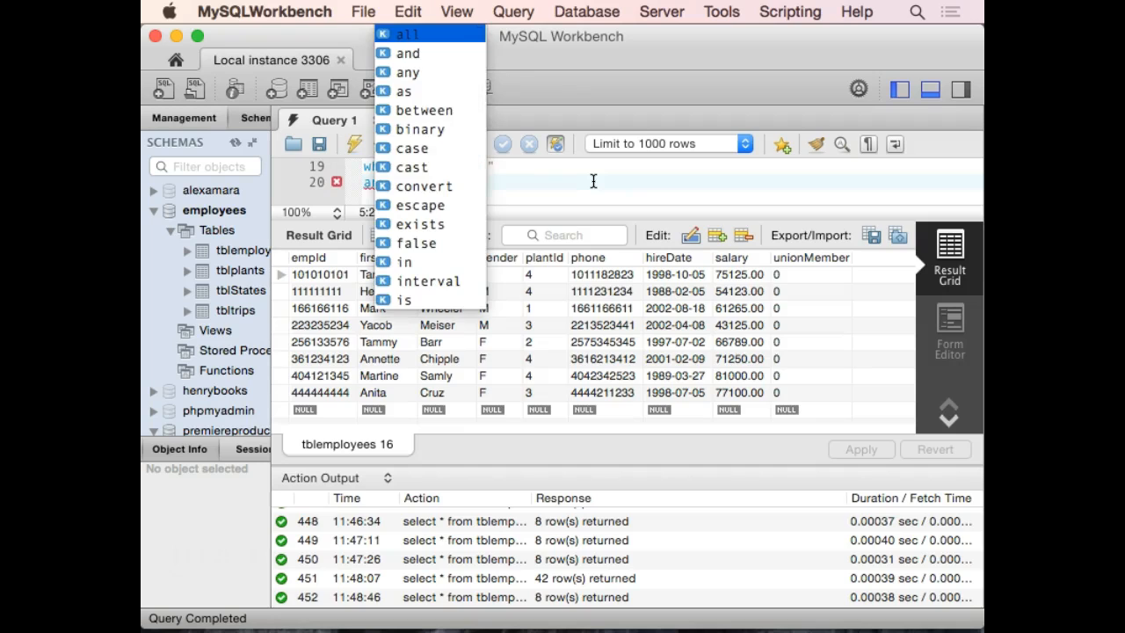
{"action": "type", "text": "plantid"}
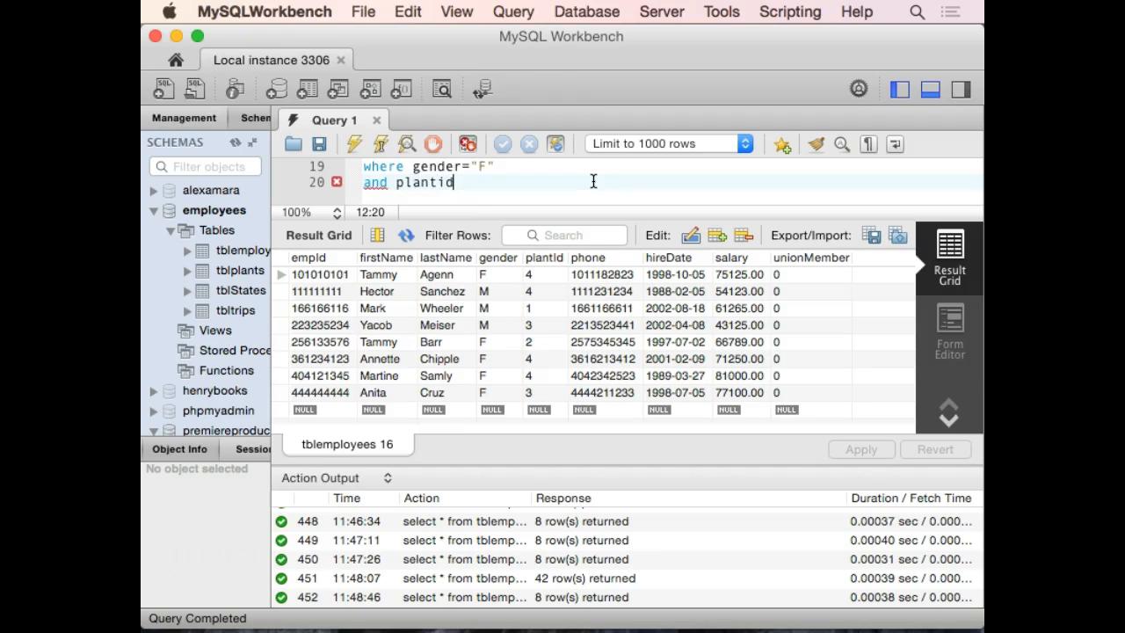
{"action": "type", "text": "=1"}
{"action": "key", "text": "Return"}
{"action": "type", "text": "and u"}
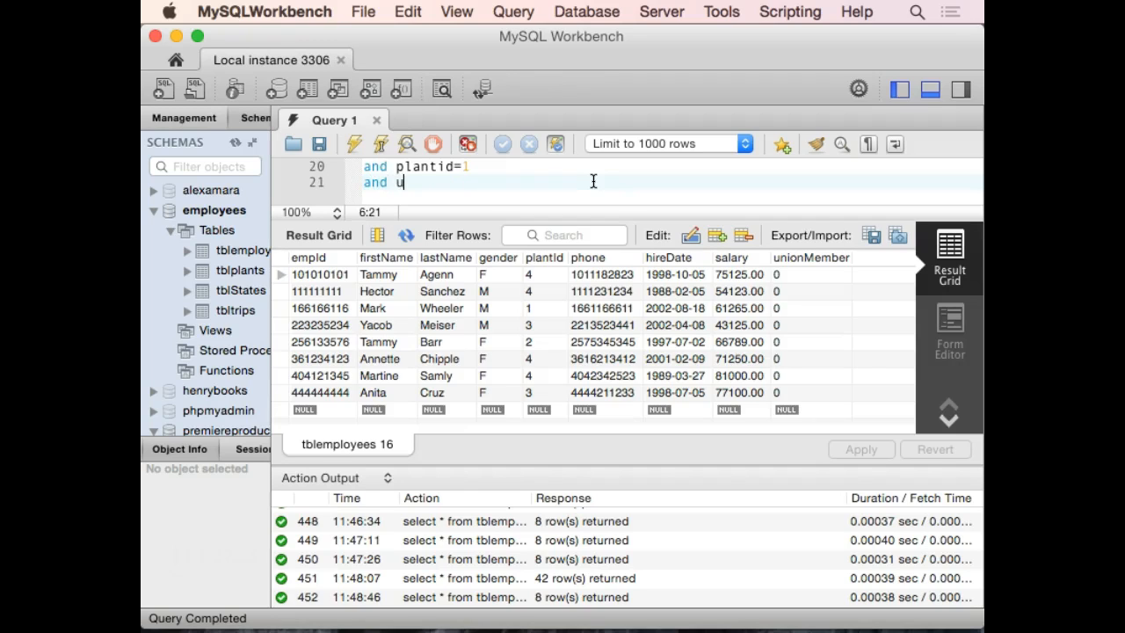
{"action": "type", "text": "nionmember"}
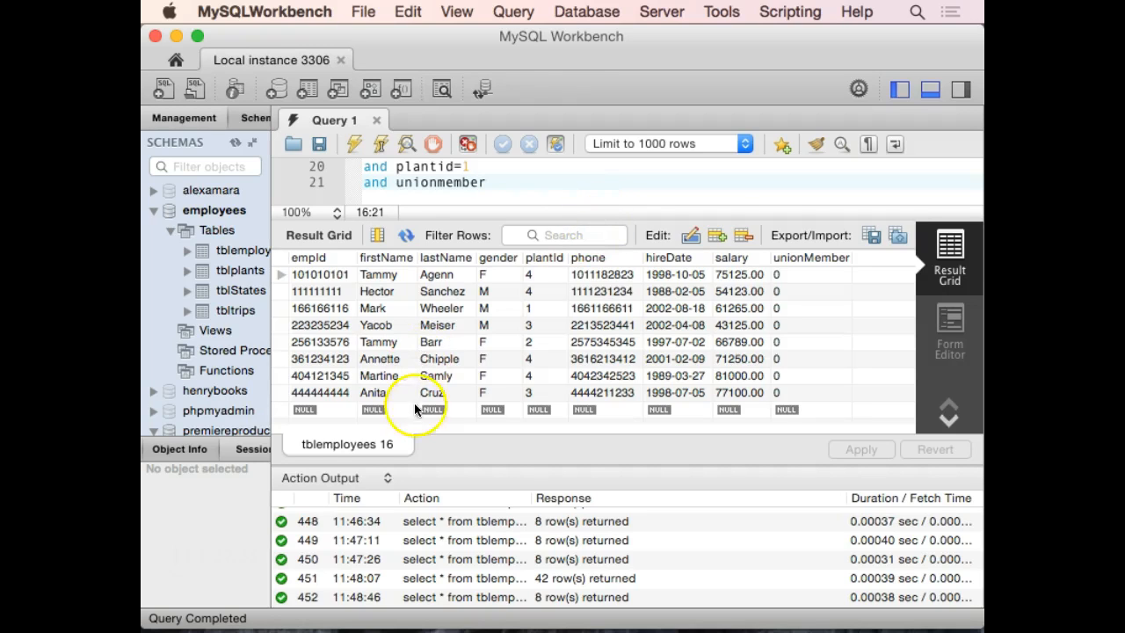
{"action": "mouse_move", "coordinate": [347, 444]}
{"action": "left_click", "coordinate": [404, 444]}
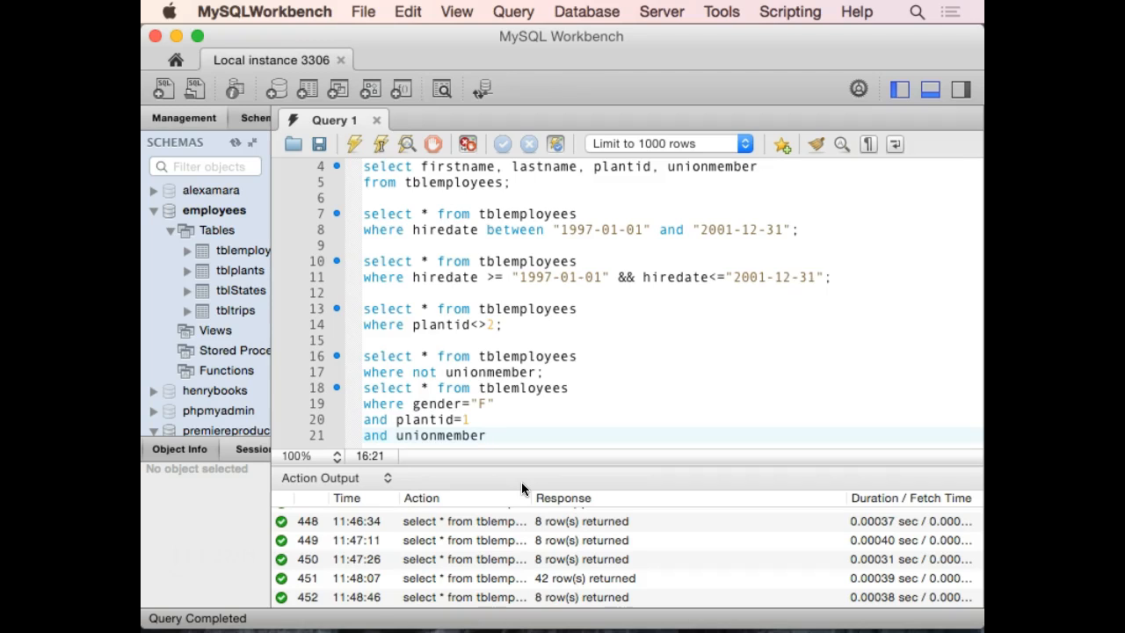
{"action": "type", "text": ";"}
Step: Run the query, read error 1146, and fix the table name to tblemployees
{"action": "key", "text": "ctrl+Return"}
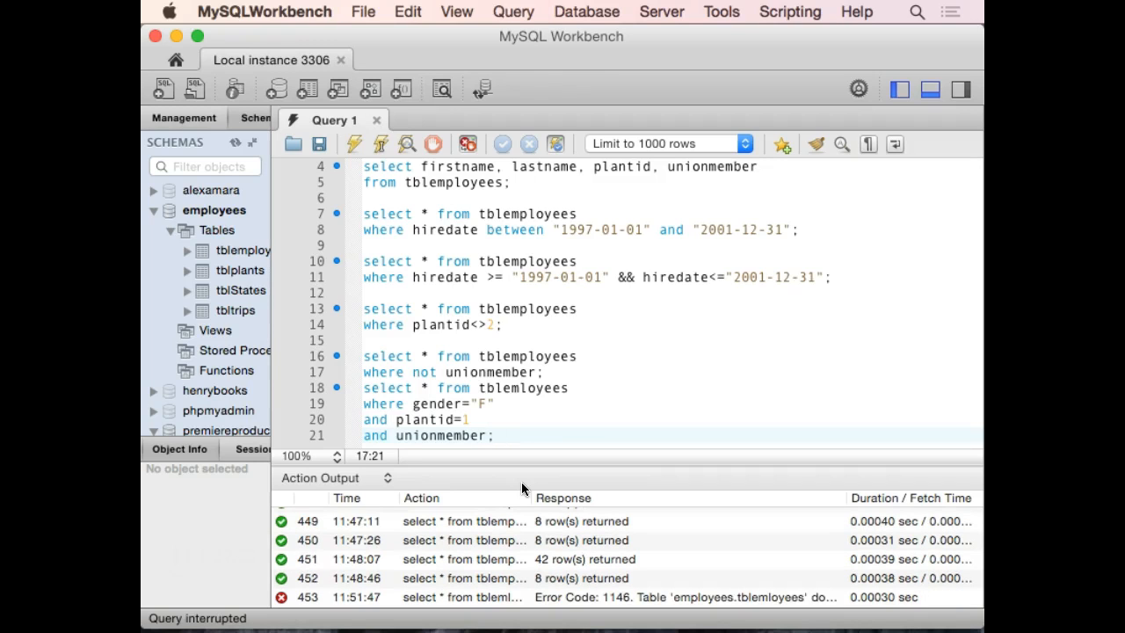
{"action": "left_click", "coordinate": [775, 601]}
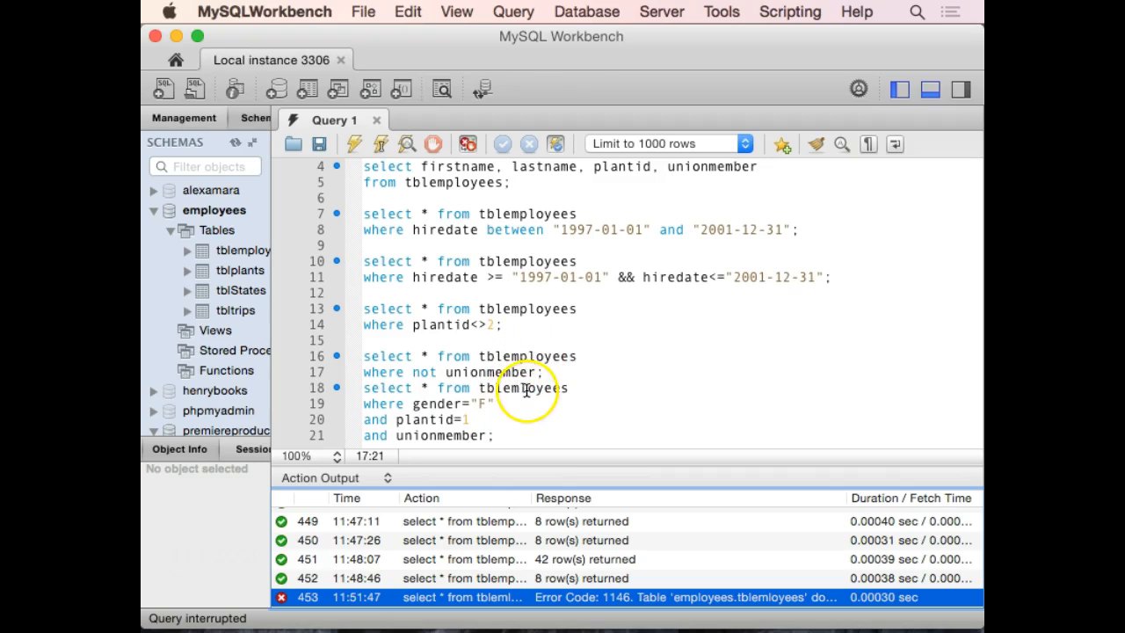
{"action": "left_click", "coordinate": [520, 387]}
{"action": "type", "text": "p"}
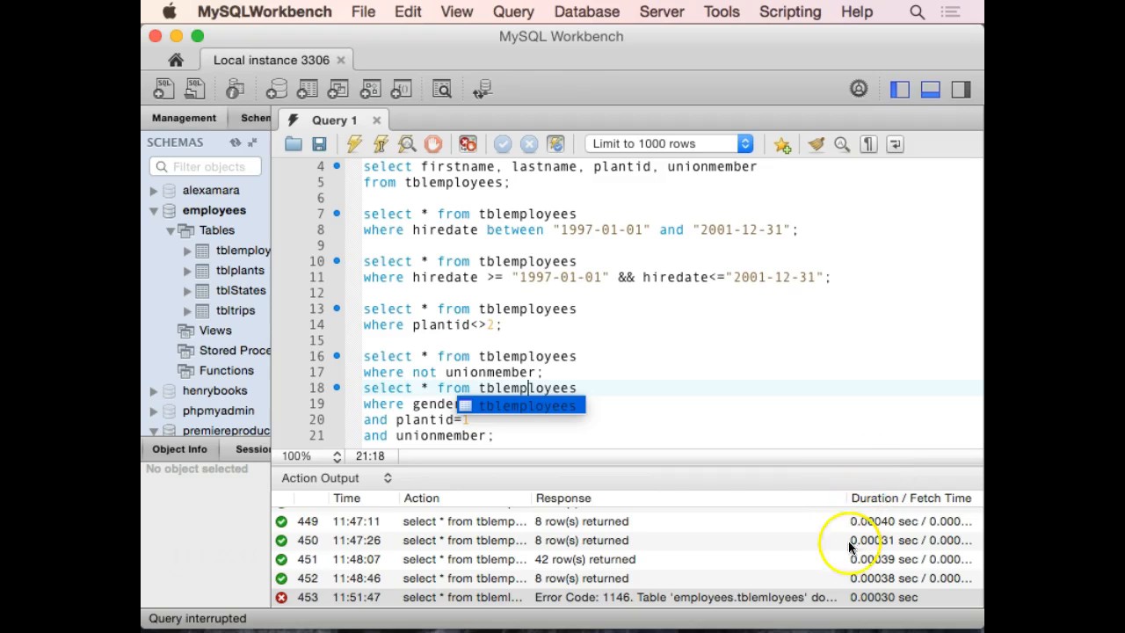
{"action": "left_click", "coordinate": [821, 598]}
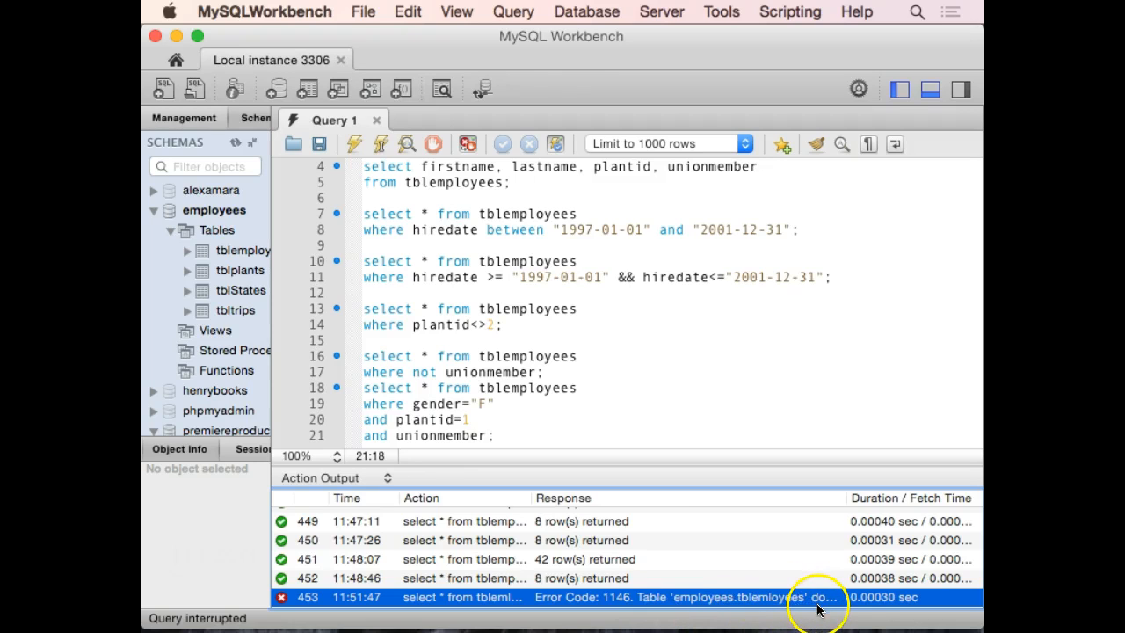
Step: Rerun the corrected query, returning the 2 female union members at plant 1
{"action": "left_click", "coordinate": [630, 386]}
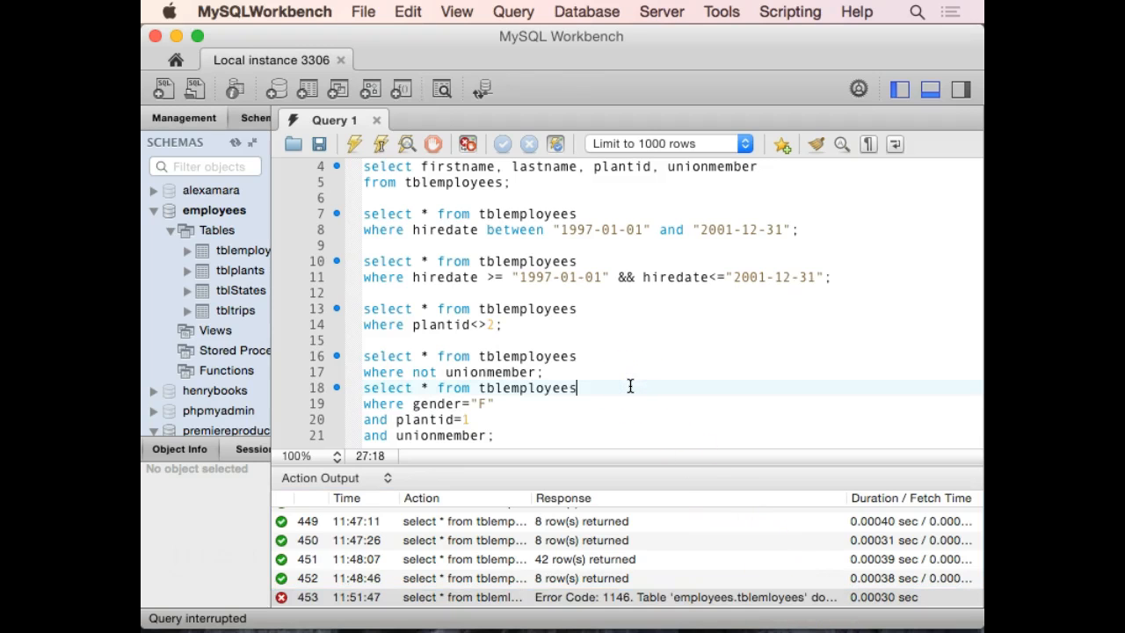
{"action": "key", "text": "super+Return"}
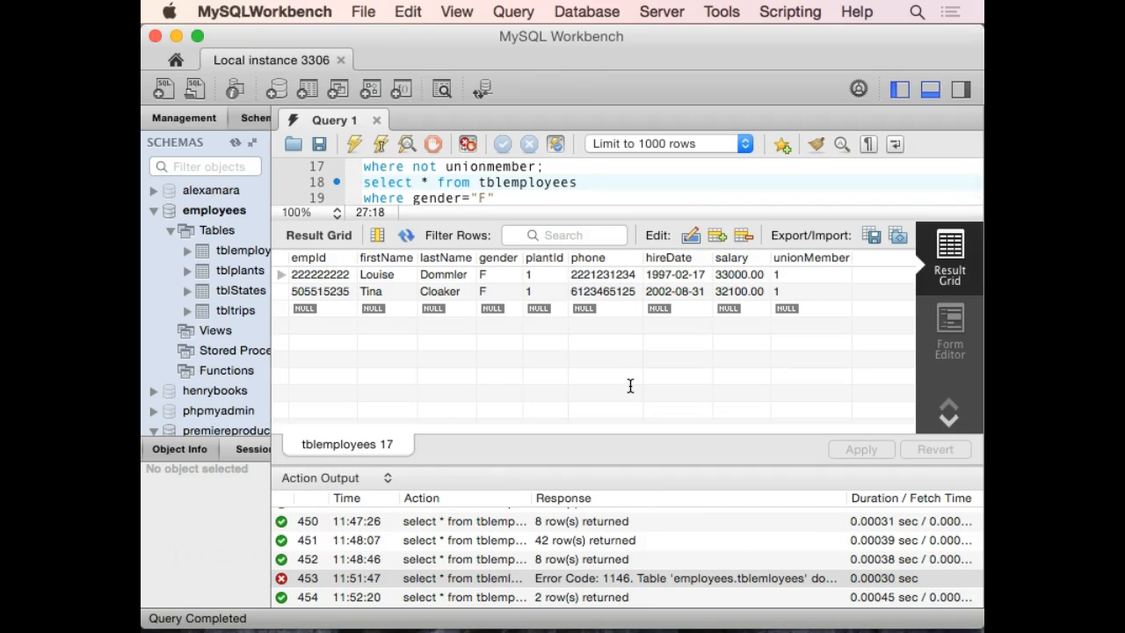
{"action": "left_click", "coordinate": [499, 274]}
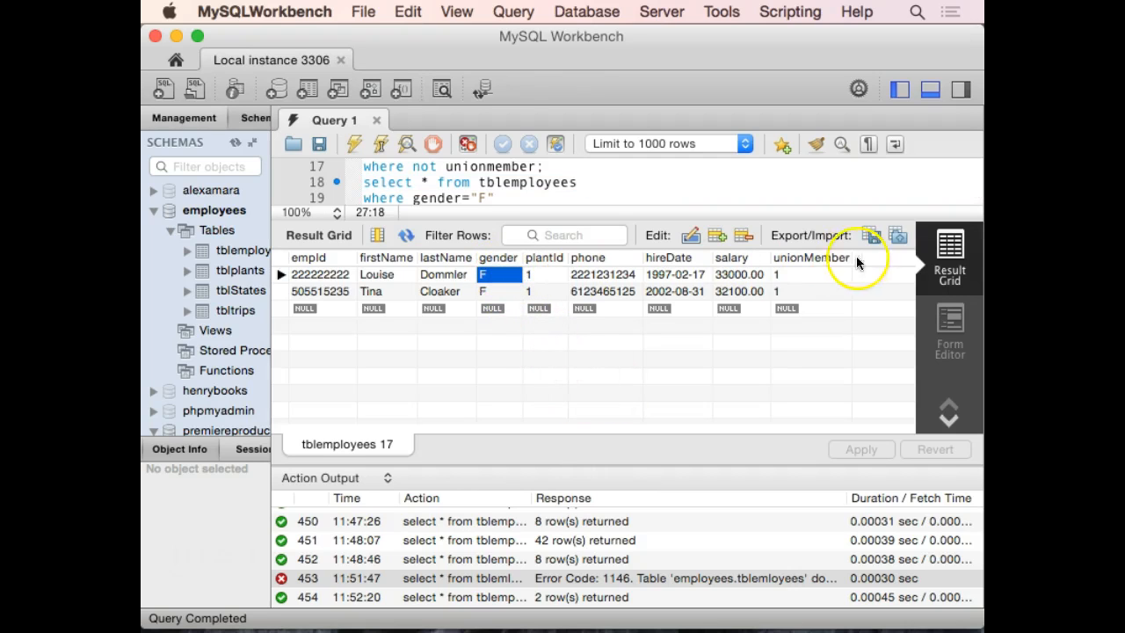